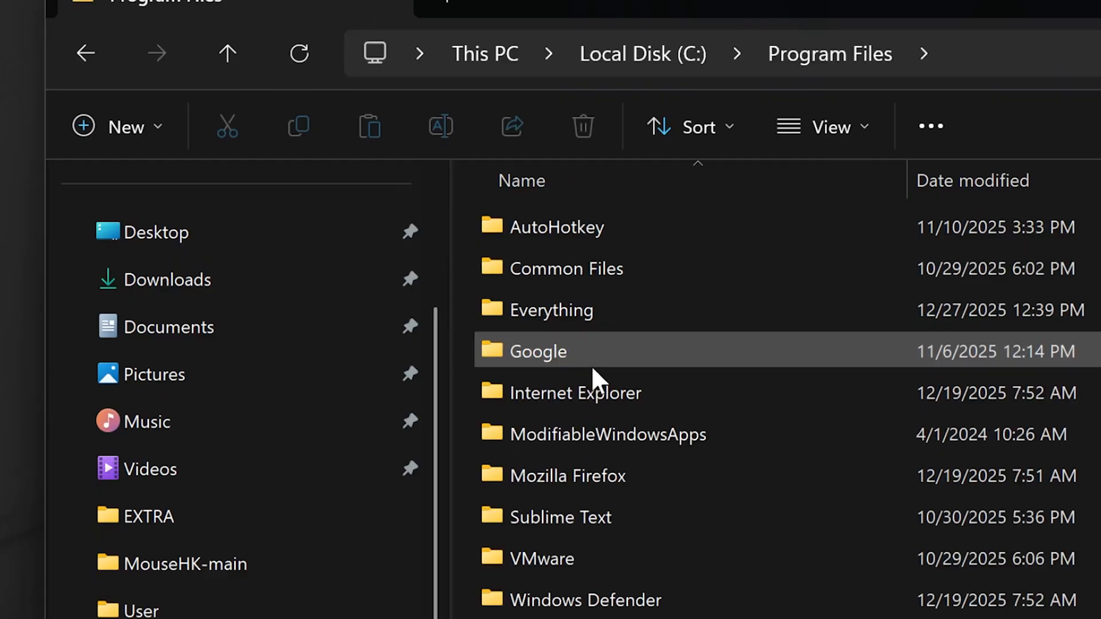
Open the Google folder inside Program Files on the C: drive.
{"action": "double_click", "coordinate": [589, 365]}
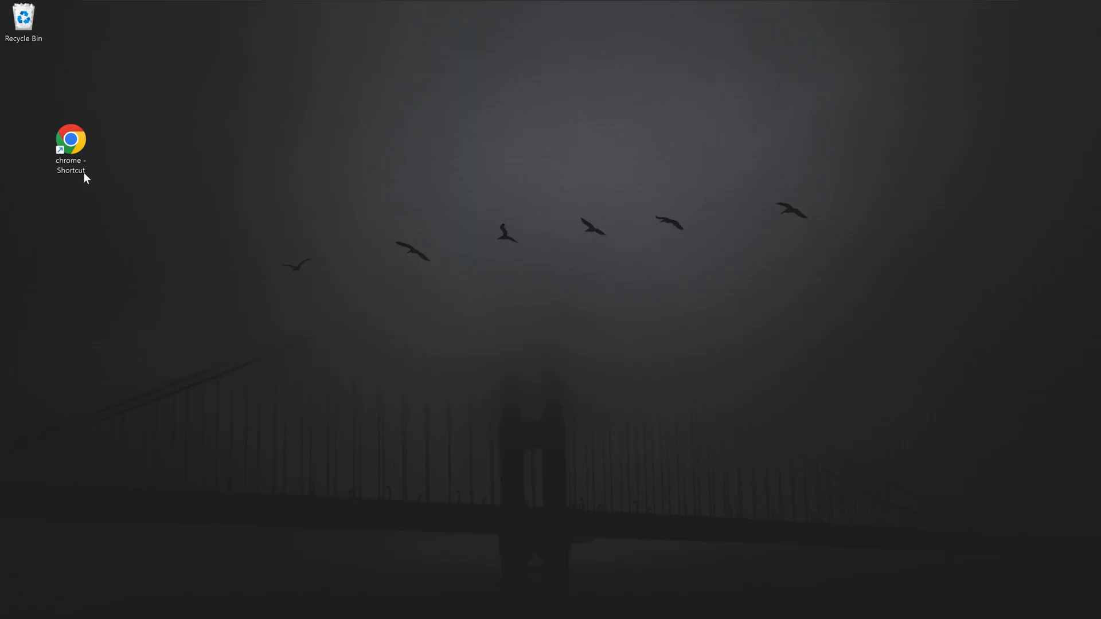
Search Windows for "sublime" and leave the search results.
{"action": "type", "text": "su"}
{"action": "type", "text": "blime"}
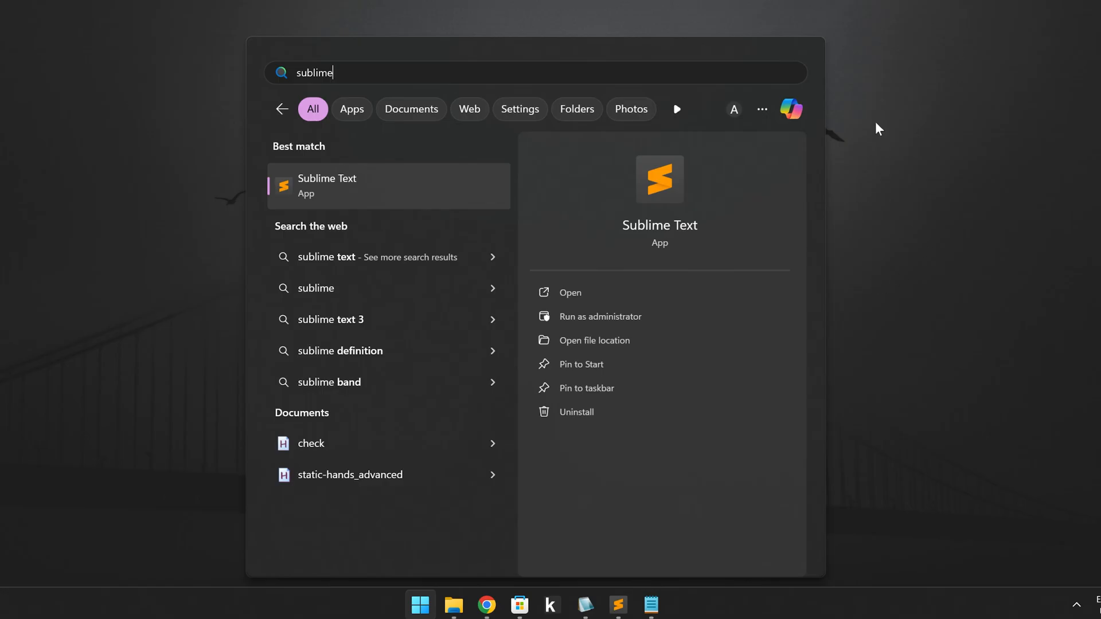
{"action": "left_click", "coordinate": [274, 115]}
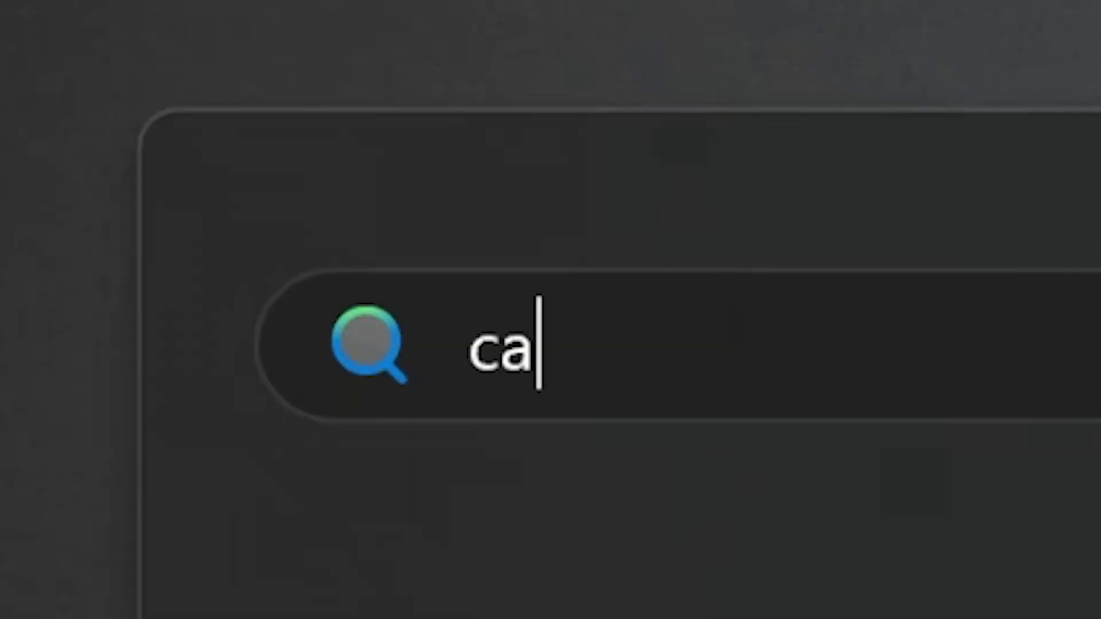
Search Windows for "calculator", open Calculator, and enter 2.
{"action": "type", "text": "lculator"}
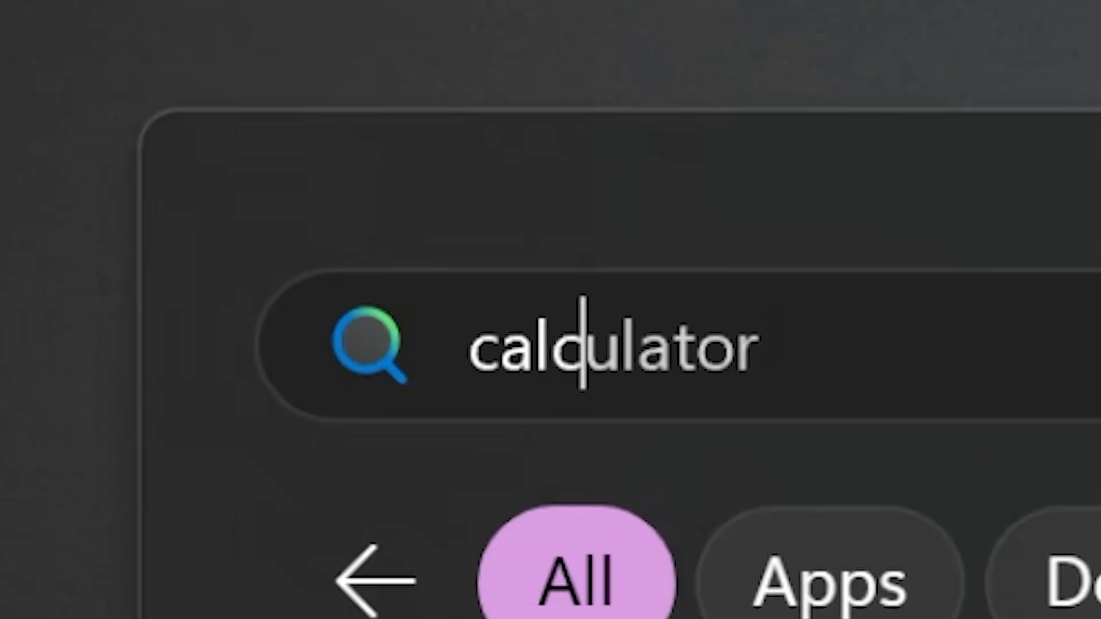
{"action": "key", "text": "Return"}
{"action": "left_click_drag", "start_coordinate": [788, 151], "coordinate": [620, 155]}
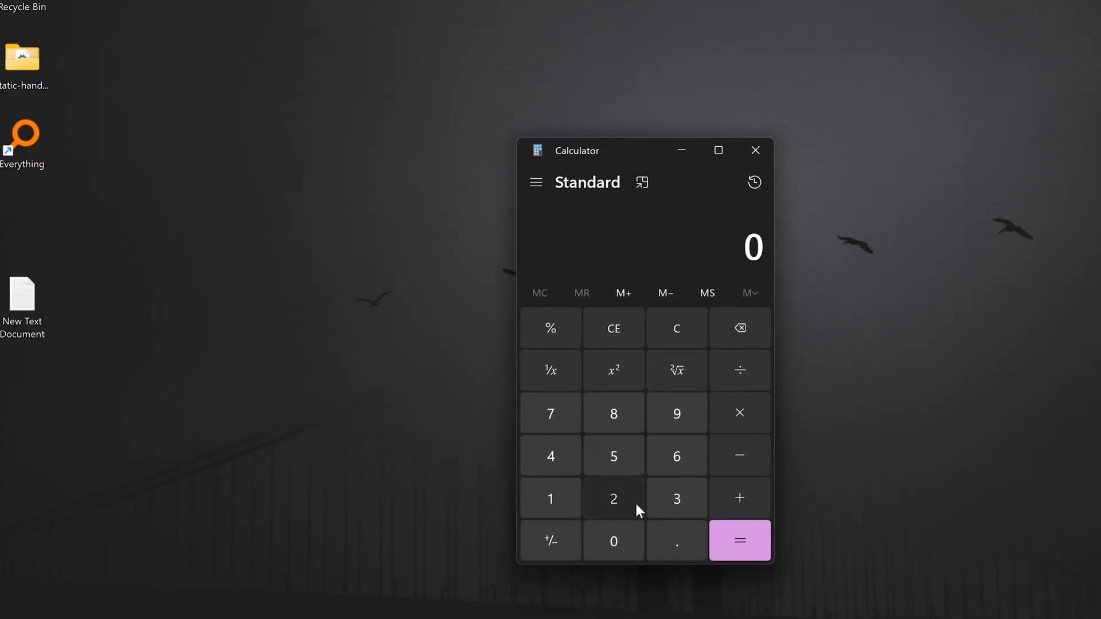
{"action": "left_click", "coordinate": [634, 501]}
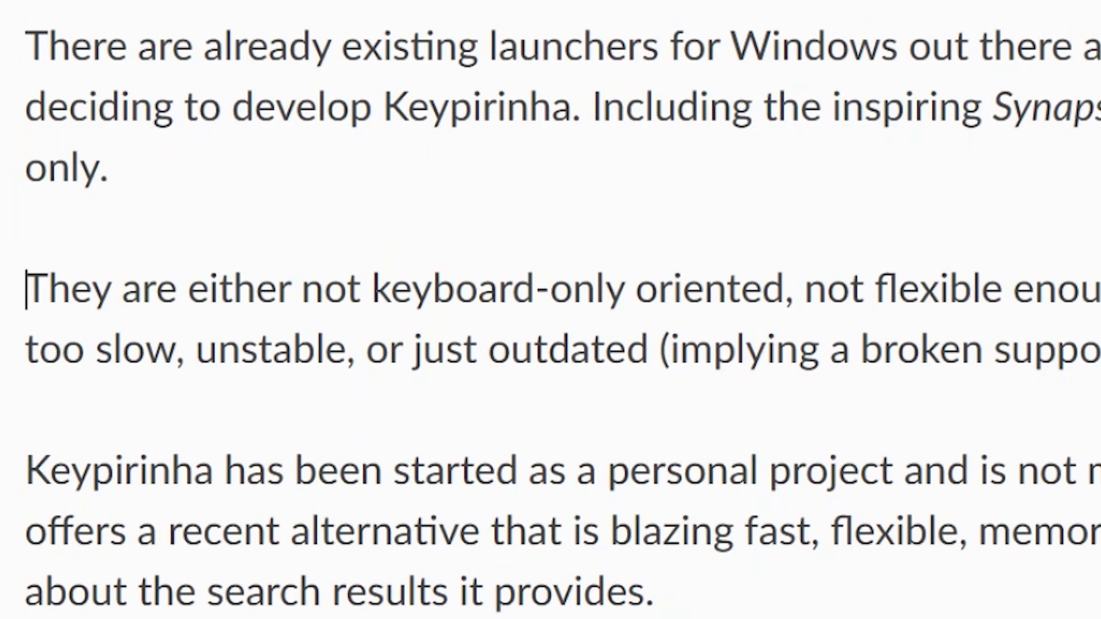
Highlight the criticism of existing launchers and the description of Keypirinha's strengths in the "Why a new Launcher?" section.
{"action": "left_click_drag", "start_coordinate": [26, 289], "coordinate": [1100, 289]}
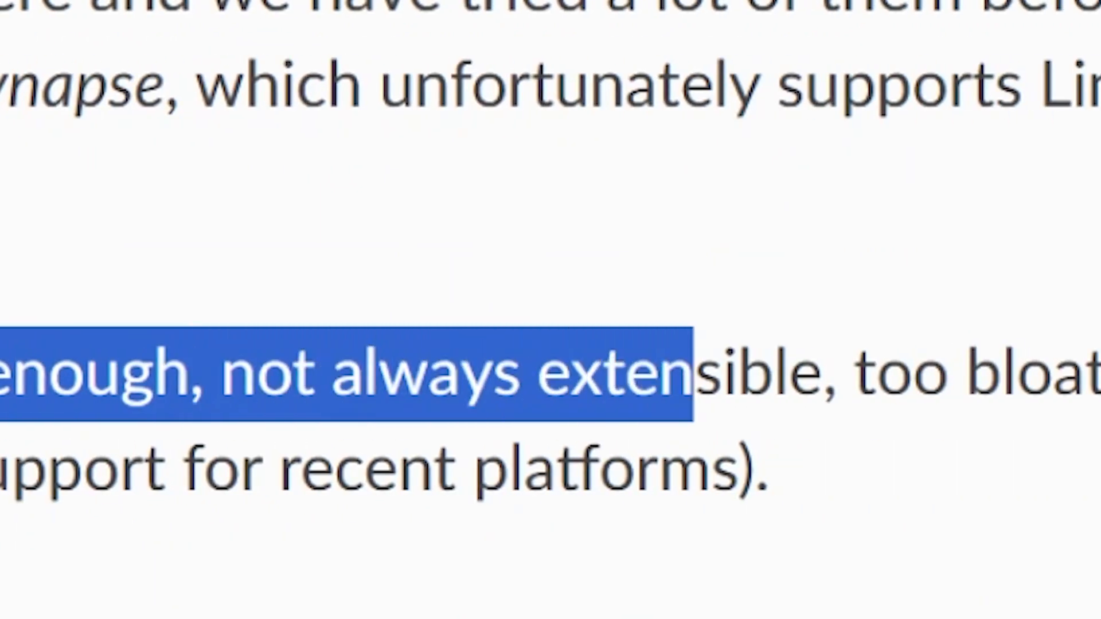
{"action": "left_click_drag", "start_coordinate": [692, 373], "coordinate": [0, 504]}
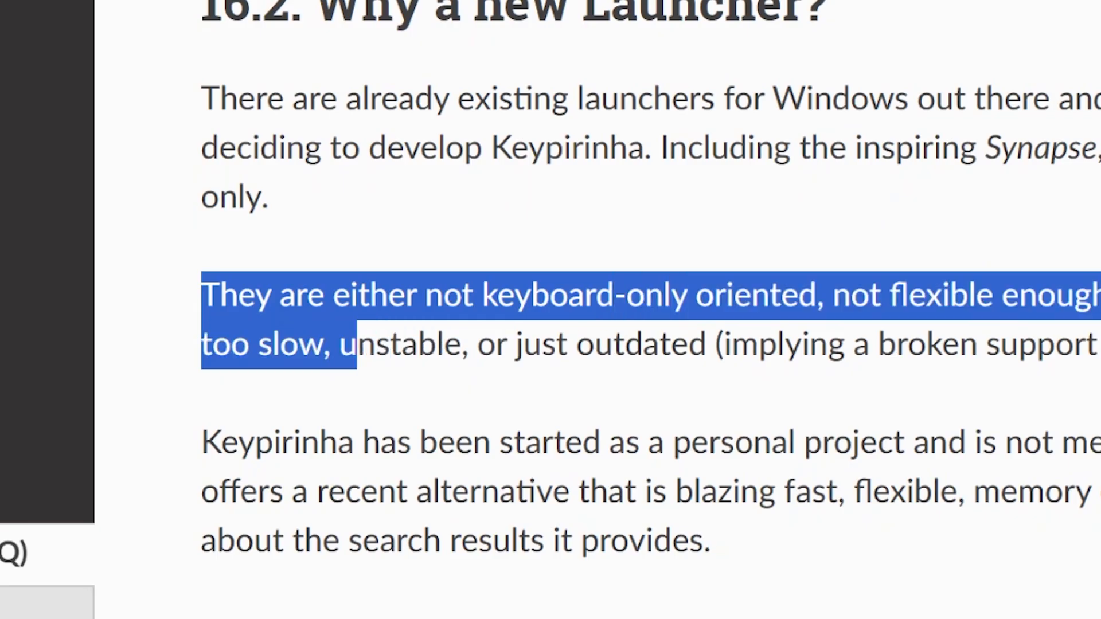
{"action": "left_click_drag", "start_coordinate": [357, 345], "coordinate": [870, 345]}
{"action": "left_click_drag", "start_coordinate": [1052, 317], "coordinate": [1010, 339]}
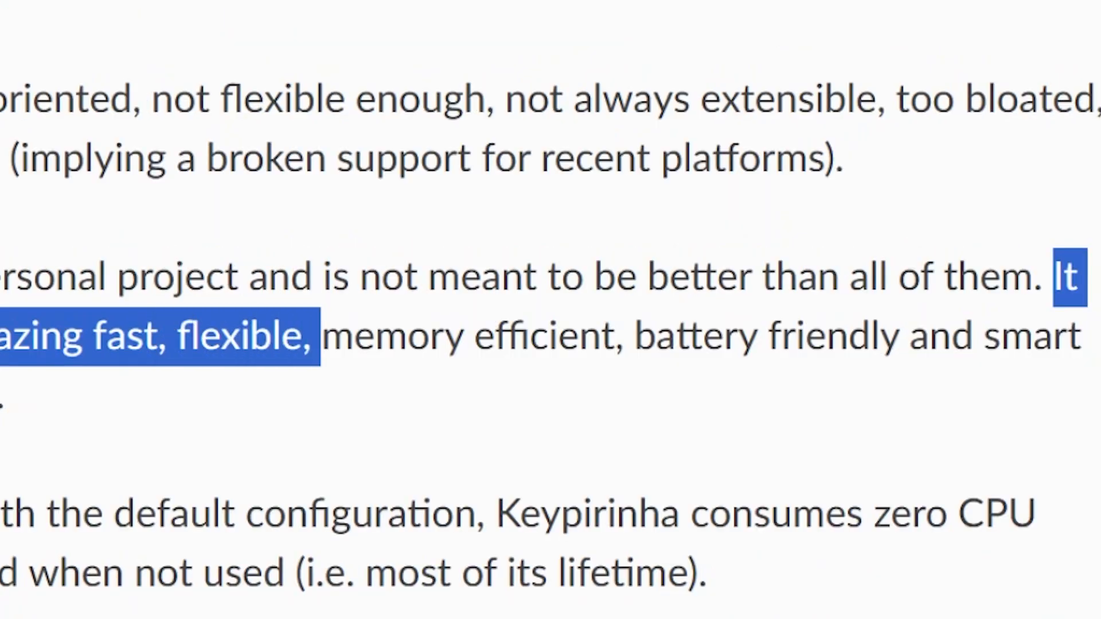
{"action": "left_click_drag", "start_coordinate": [319, 336], "coordinate": [1061, 351]}
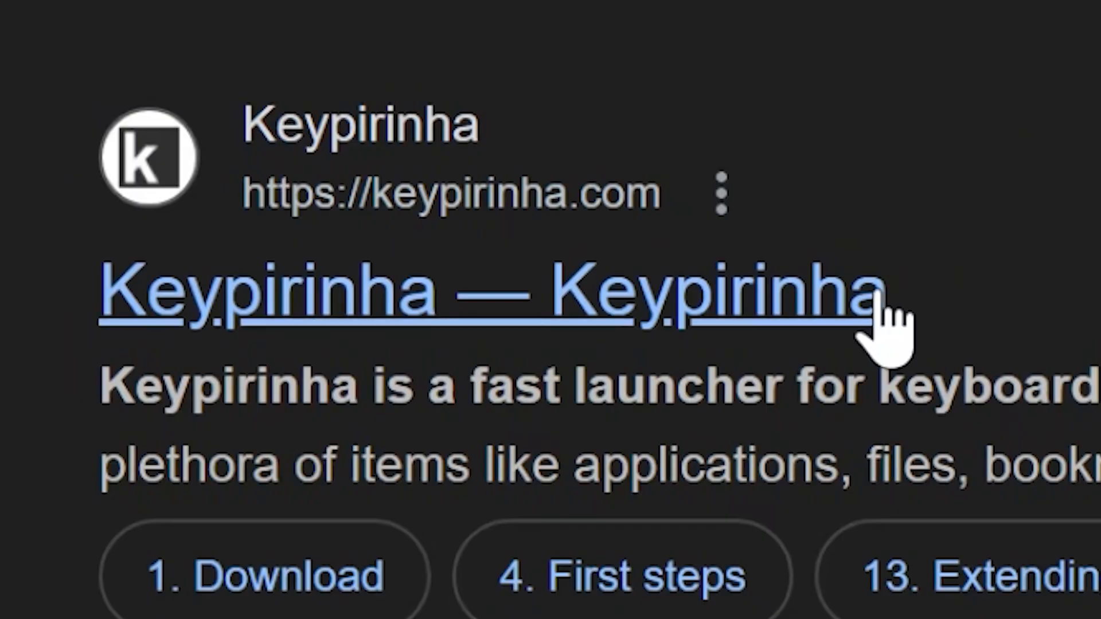
Open the Keypirinha website from the search results and highlight the default LaunchBox shortcut in its guide.
{"action": "left_click", "coordinate": [877, 303]}
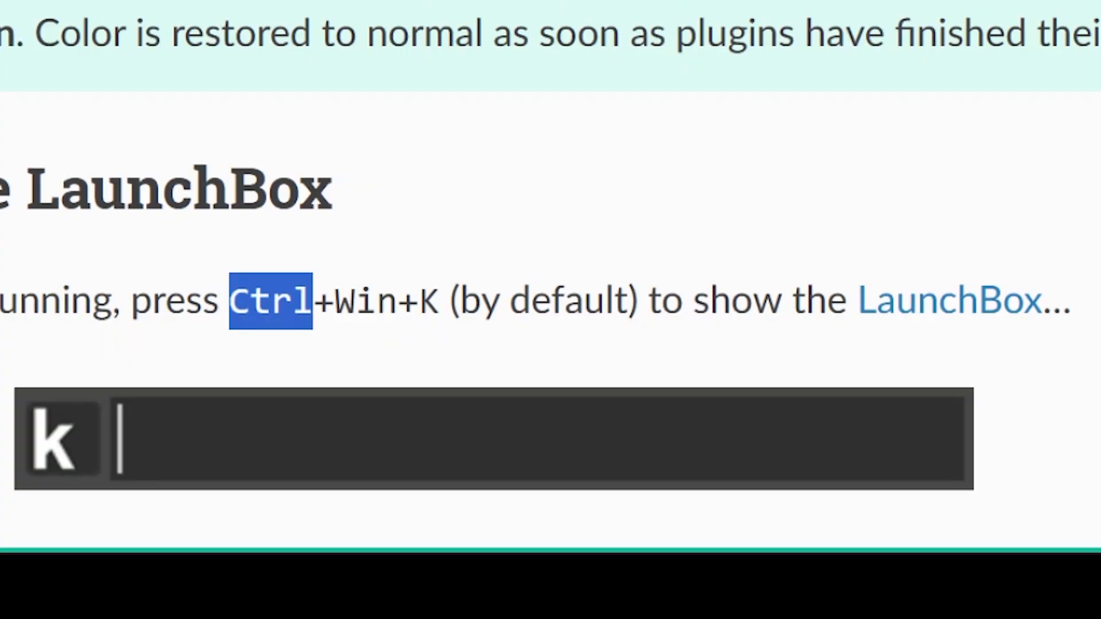
{"action": "left_click_drag", "start_coordinate": [419, 301], "coordinate": [440, 302]}
Bring up the LaunchBox, search for "ffox", and browse the results from the Firefox entry.
{"action": "key", "text": "ctrl+super+k"}
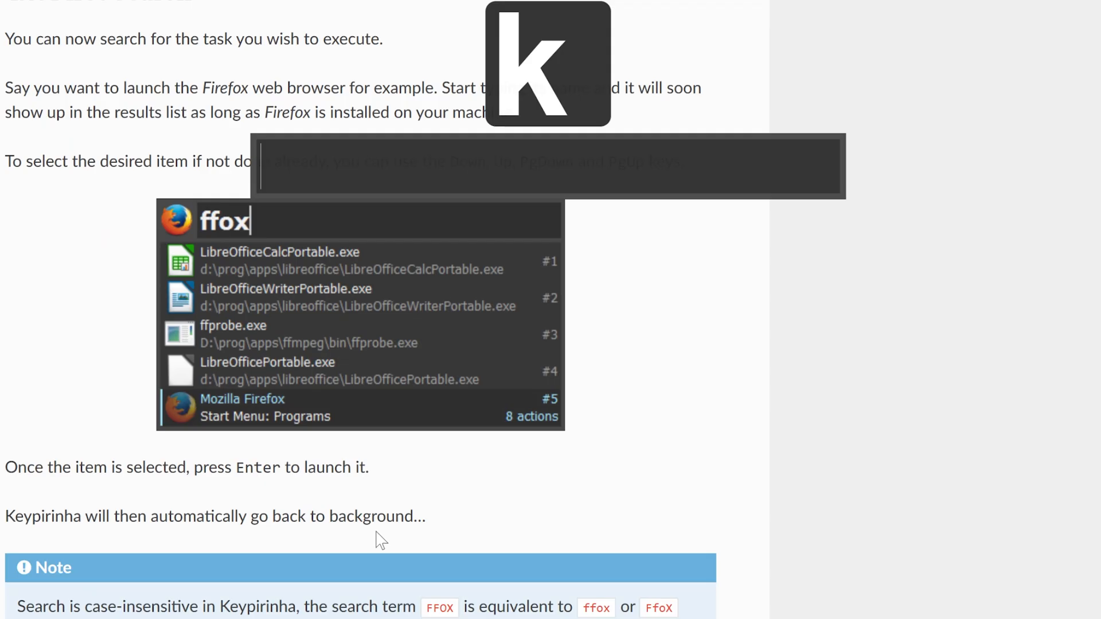
{"action": "type", "text": "ffox"}
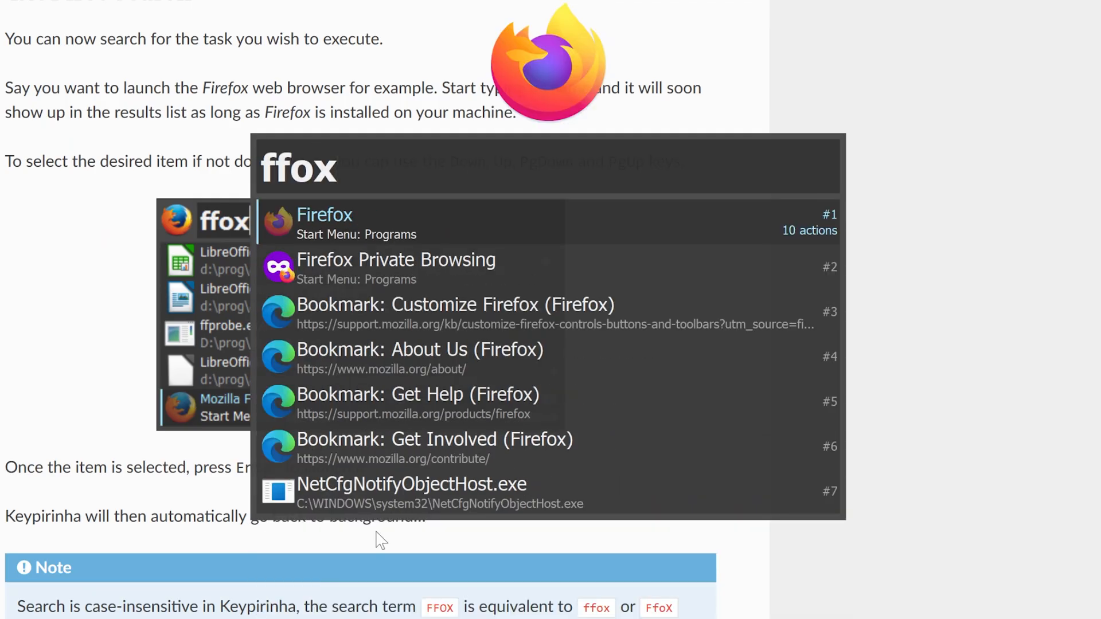
{"action": "key", "text": "Down"}
{"action": "key", "text": "Down"}
{"action": "key", "text": "Down"}
{"action": "key", "text": "Up"}
{"action": "key", "text": "Up"}
{"action": "key", "text": "Up"}
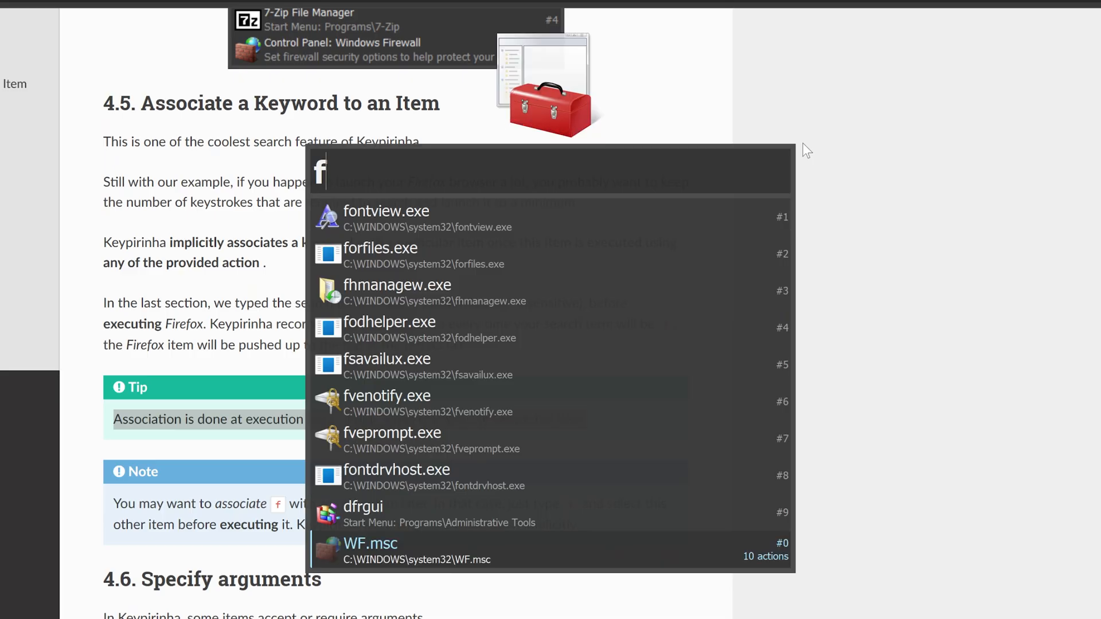
Select dfrgui among the LaunchBox results for "f" and launch it to associate it with that keyword.
{"action": "key", "text": "Down"}
{"action": "key", "text": "Down"}
{"action": "key", "text": "Up"}
{"action": "key", "text": "Up"}
{"action": "key", "text": "Up"}
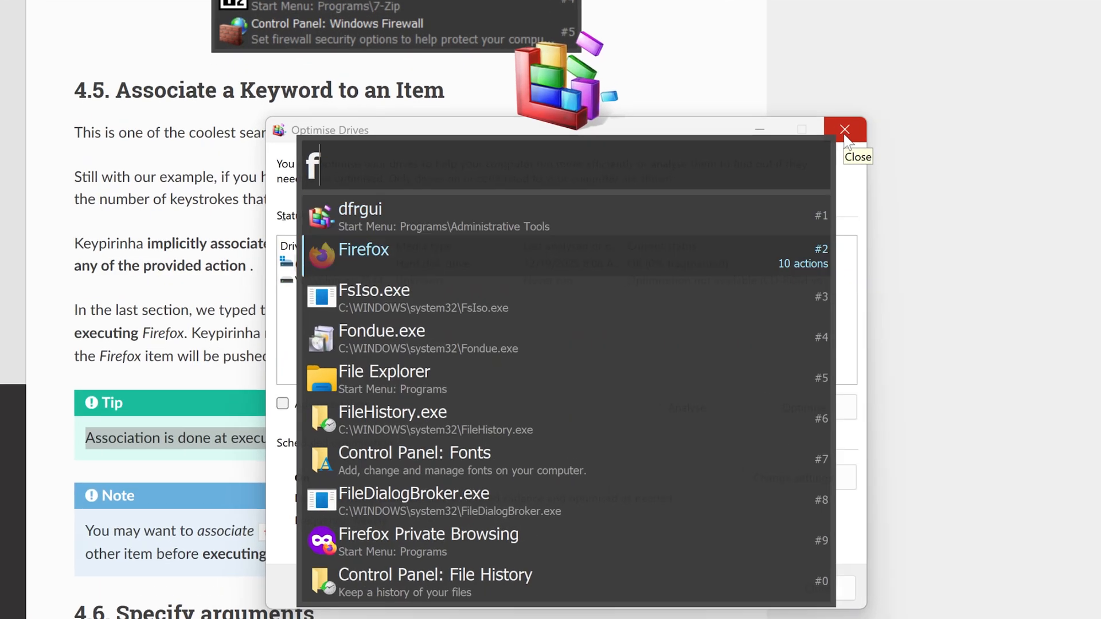
Step through the LaunchBox results for "f" around dfrgui and Firefox.
{"action": "key", "text": "Up"}
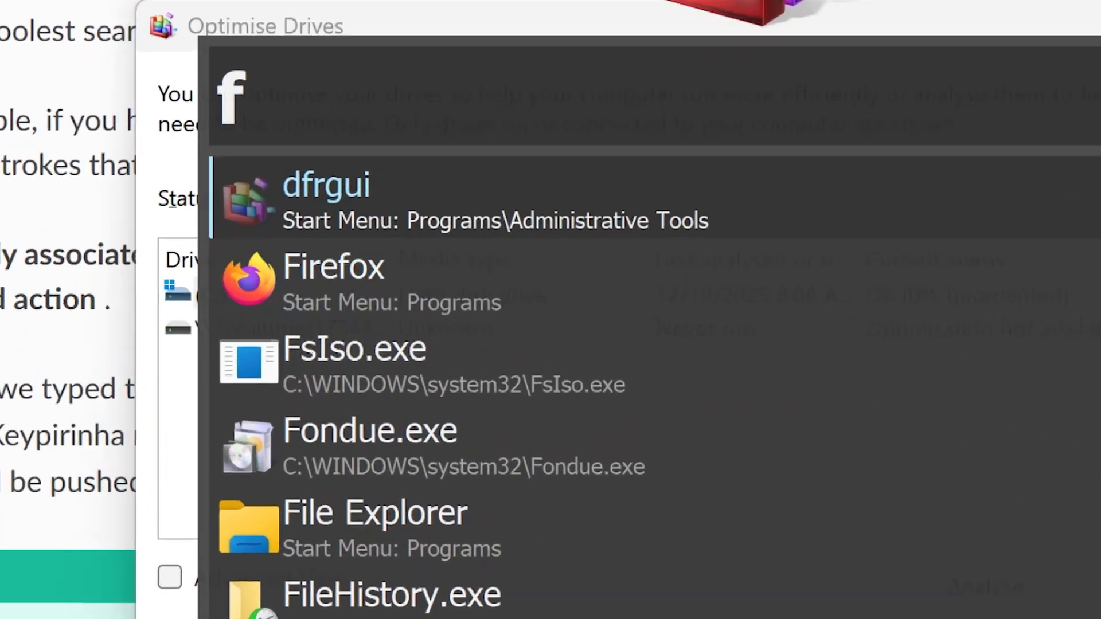
{"action": "key", "text": "Down"}
{"action": "key", "text": "Down"}
{"action": "key", "text": "Up"}
{"action": "key", "text": "Down"}
{"action": "key", "text": "Down"}
{"action": "key", "text": "Down"}
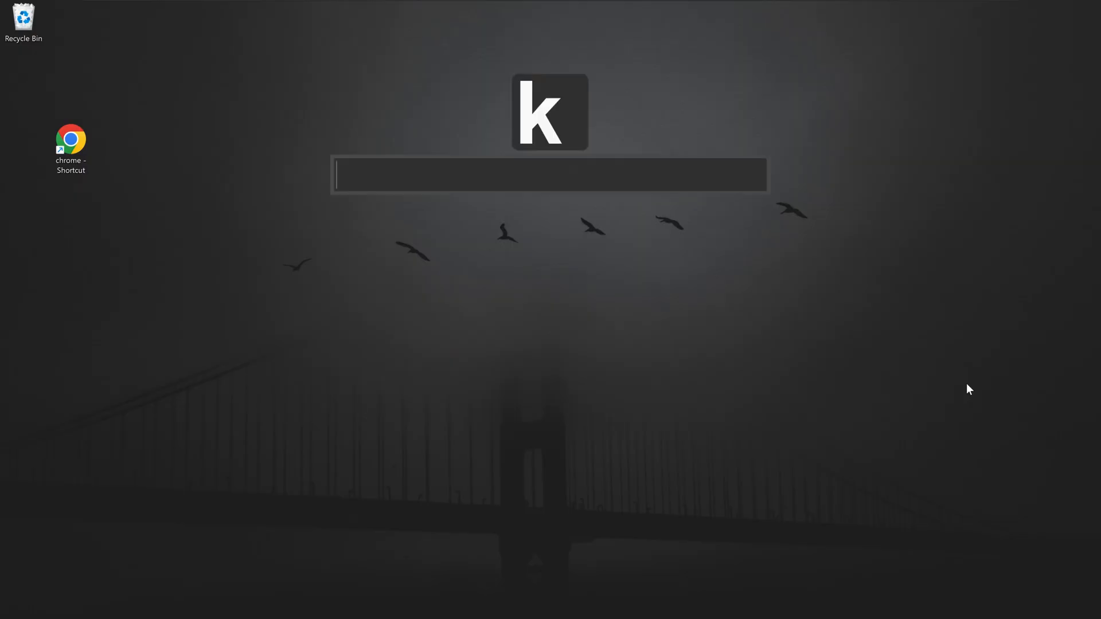
Search the LaunchBox for "n" and for "control", and browse the Control Panel items.
{"action": "type", "text": "n"}
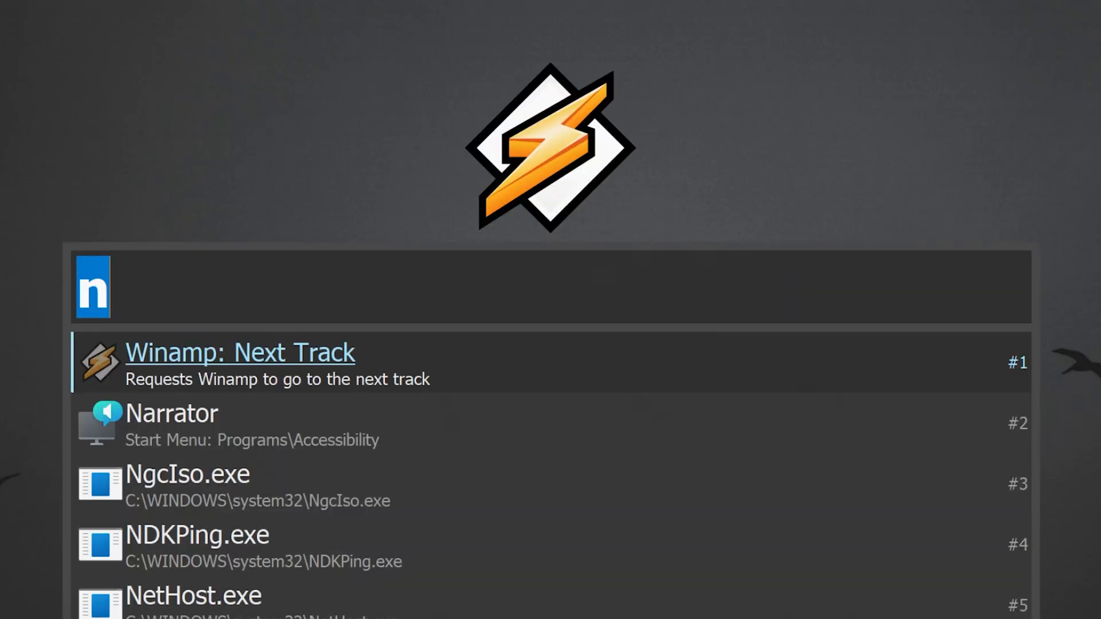
{"action": "type", "text": "control"}
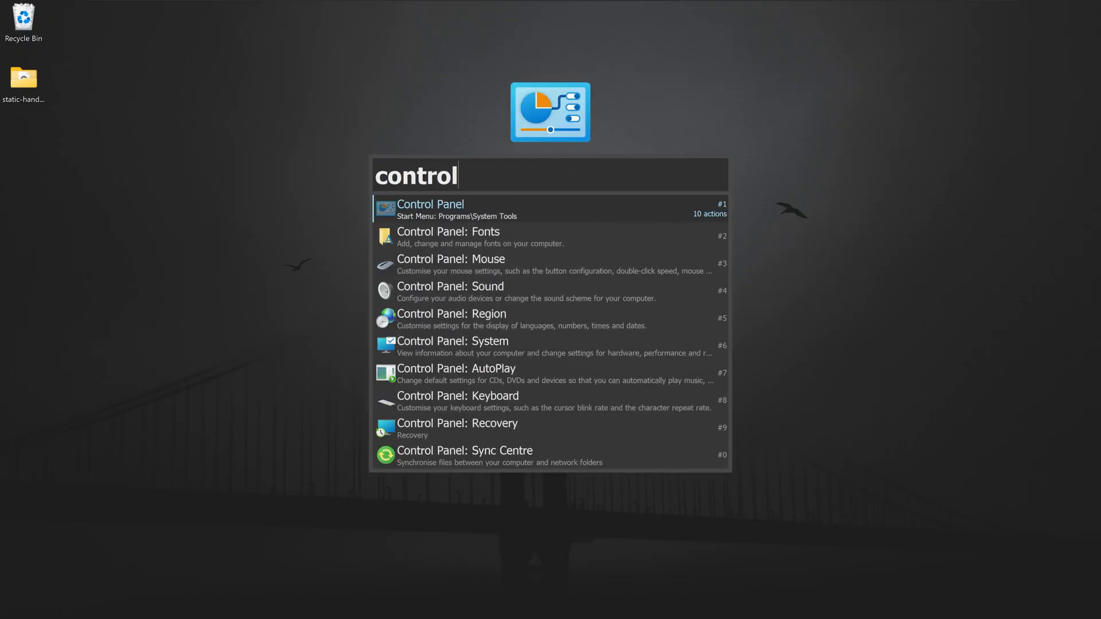
{"action": "key", "text": "Down"}
{"action": "key", "text": "Down"}
{"action": "key", "text": "Down"}
{"action": "key", "text": "Down"}
{"action": "key", "text": "Down"}
{"action": "key", "text": "Down"}
{"action": "key", "text": "Down"}
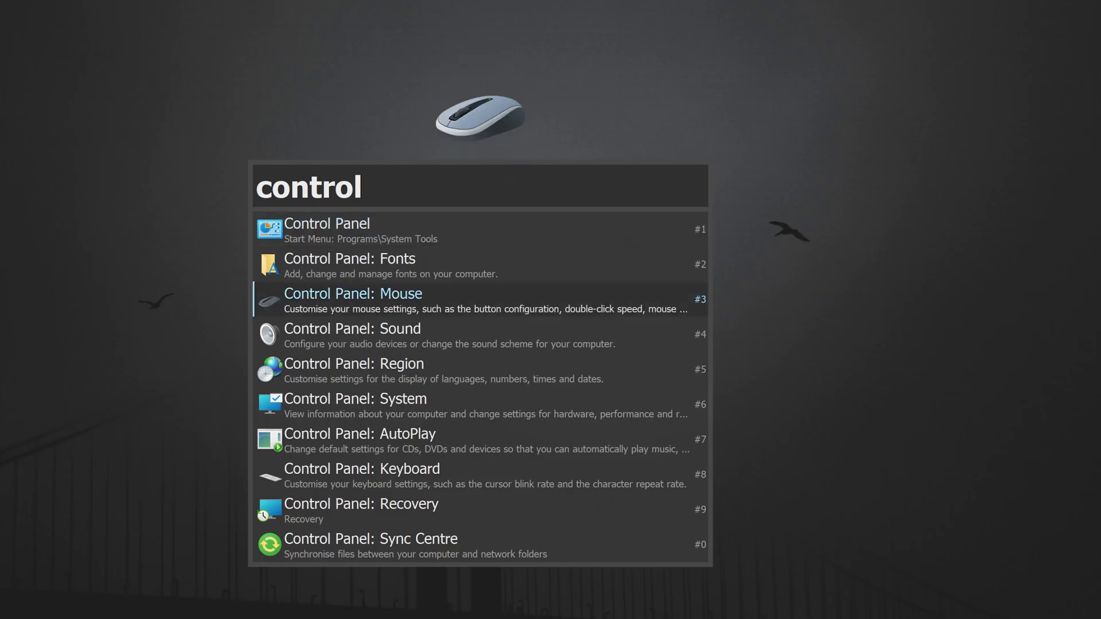
{"action": "key", "text": "Up"}
{"action": "key", "text": "Up"}
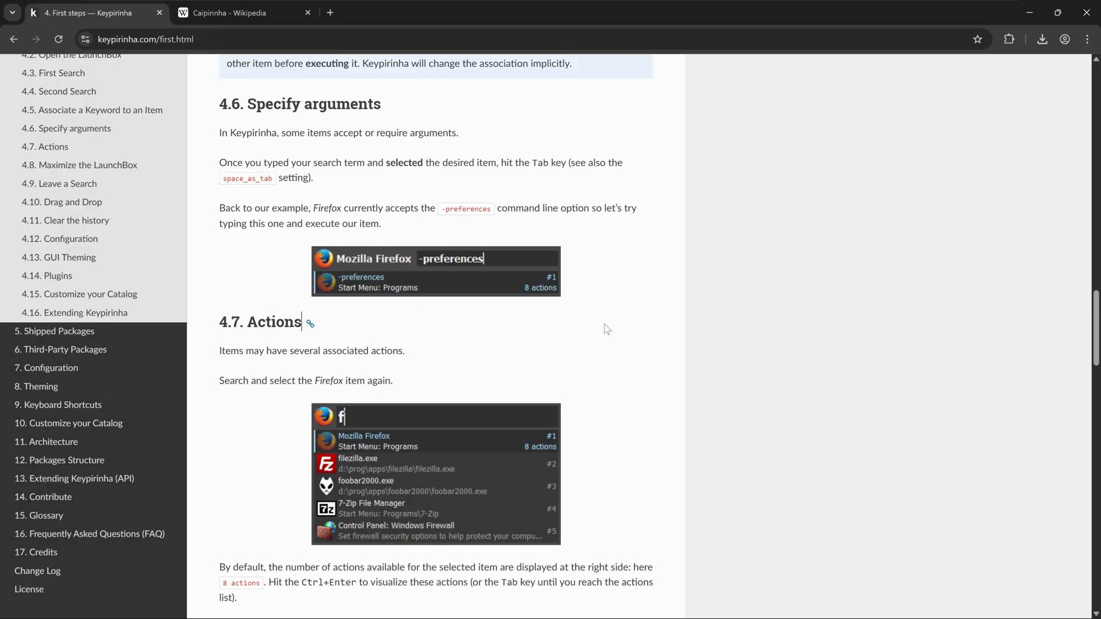
Display the actions for the File Explorer item found with "f" and browse them as far as Explore Final Path.
{"action": "scroll", "coordinate": [604, 327], "scroll_direction": "down", "scroll_amount": 2}
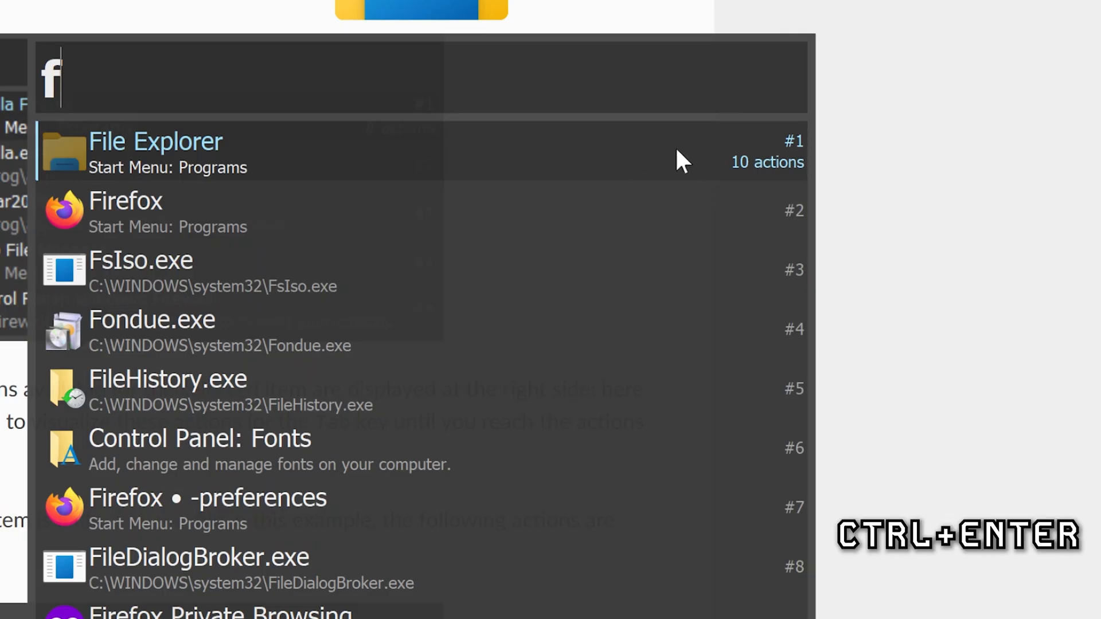
{"action": "key", "text": "ctrl+Return"}
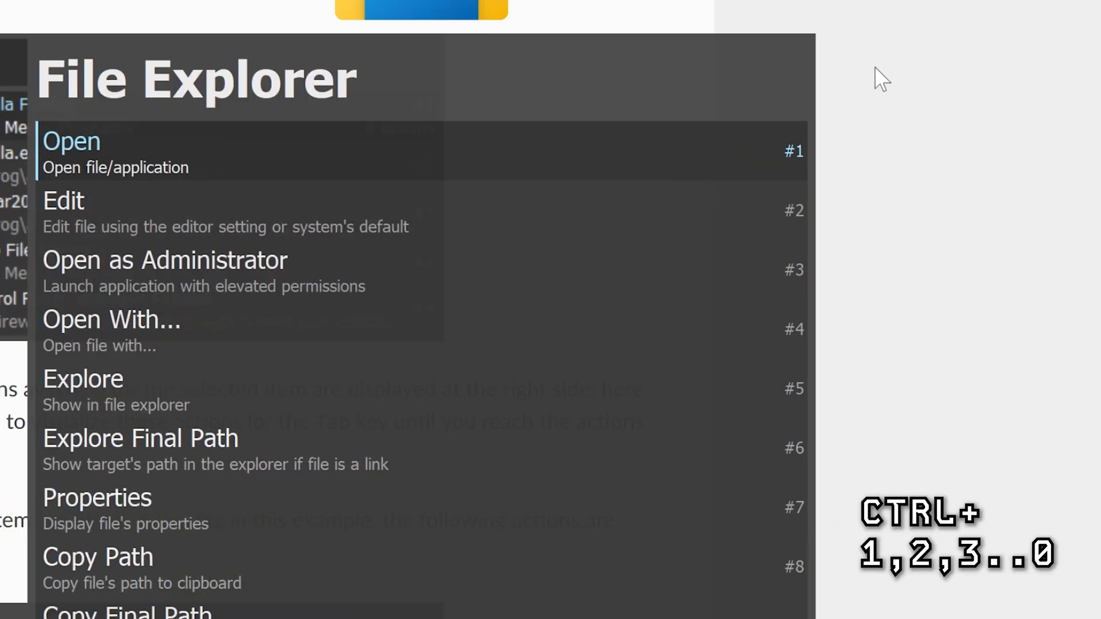
{"action": "key", "text": "Down"}
{"action": "key", "text": "Down"}
{"action": "key", "text": "Down"}
{"action": "key", "text": "Down"}
{"action": "key", "text": "Down"}
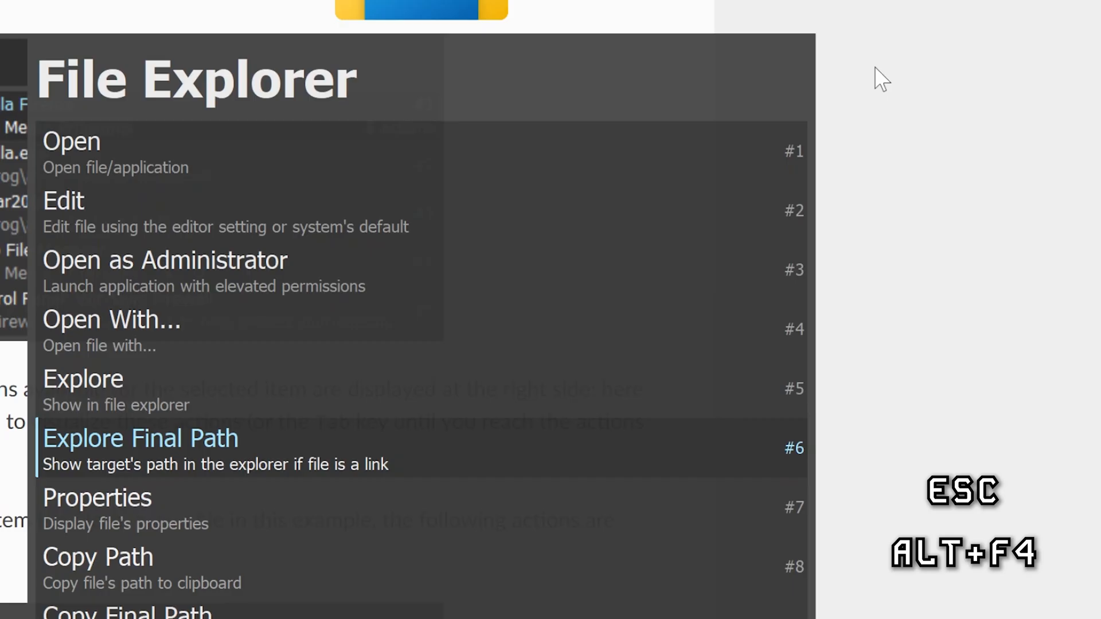
{"action": "key", "text": "Up"}
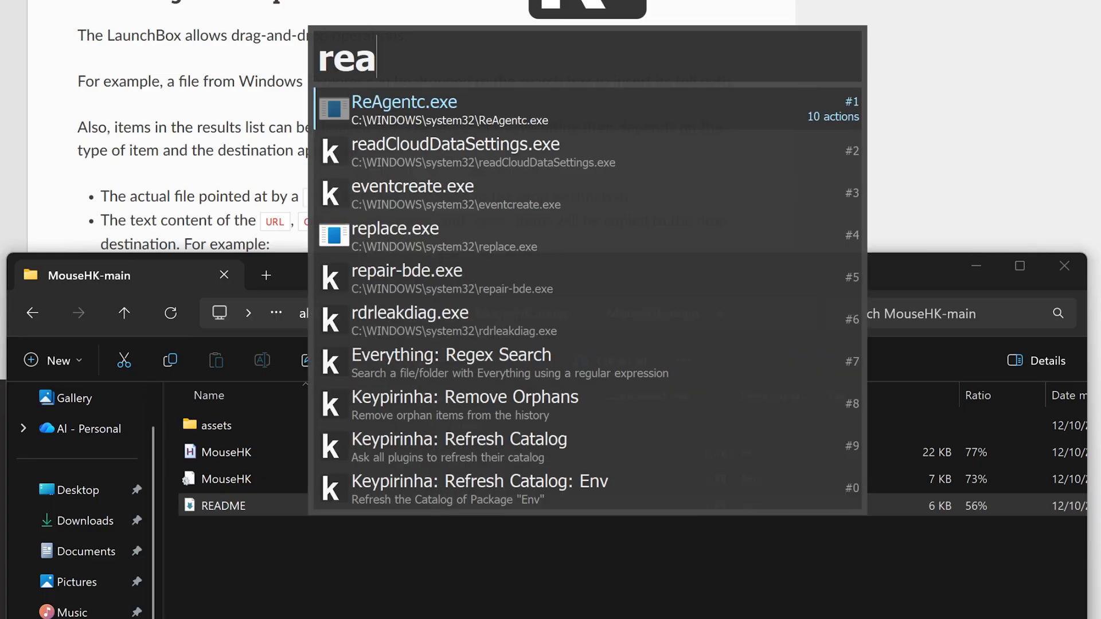
Search the LaunchBox for "readme".
{"action": "type", "text": "dme"}
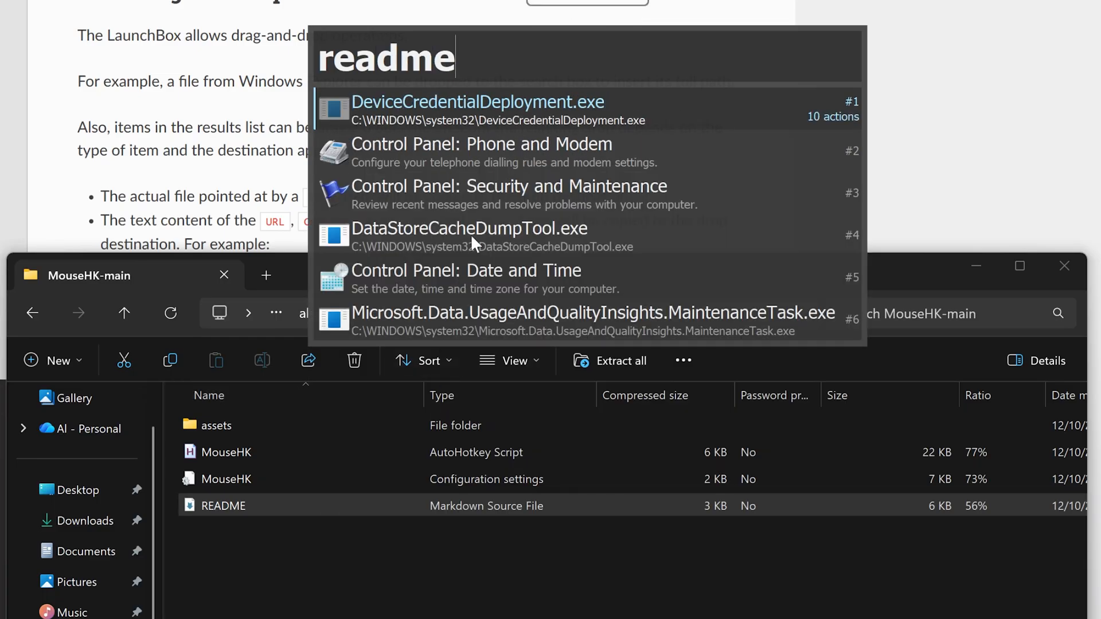
{"action": "left_click", "coordinate": [470, 234]}
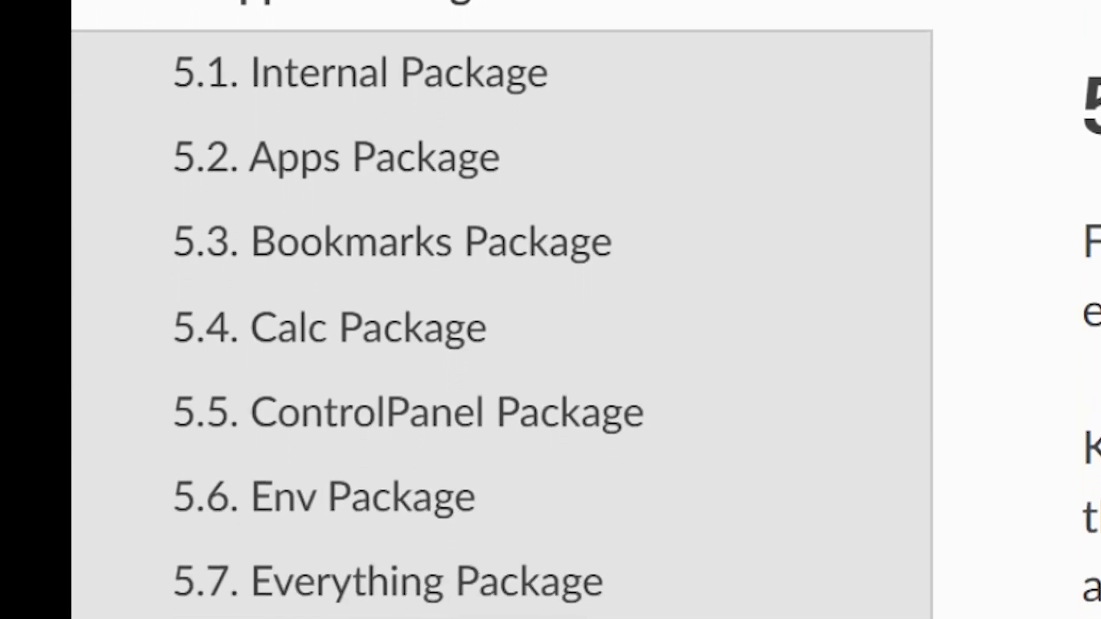
Highlight the Official Packages introduction on the Shipped Packages page and the description of the Internal Package.
{"action": "left_click_drag", "start_coordinate": [87, 227], "coordinate": [352, 282]}
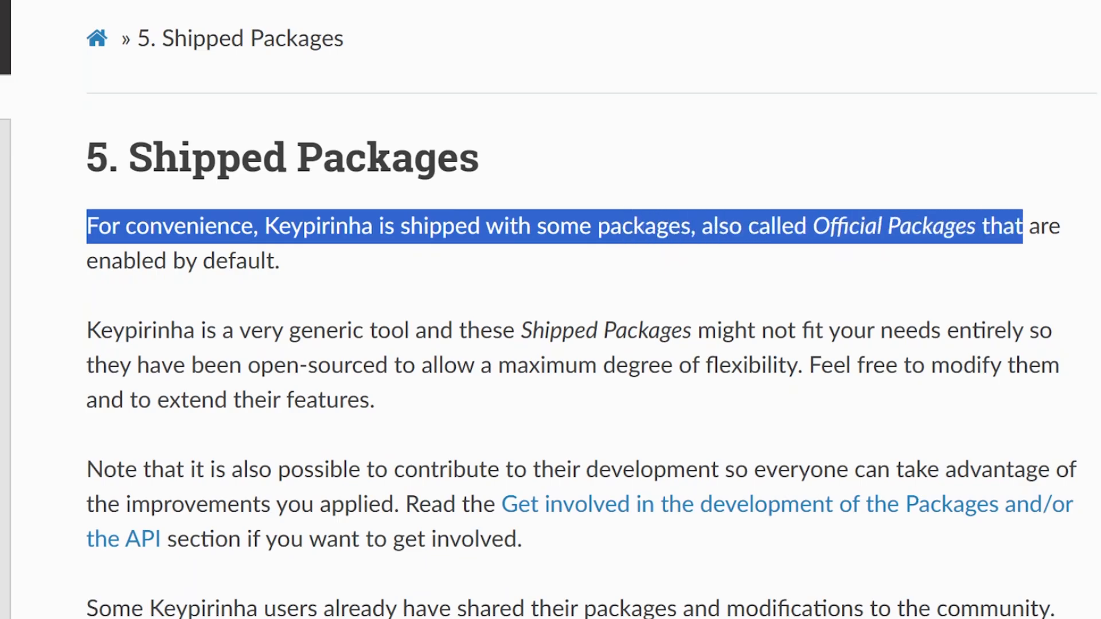
{"action": "left_click", "coordinate": [399, 442]}
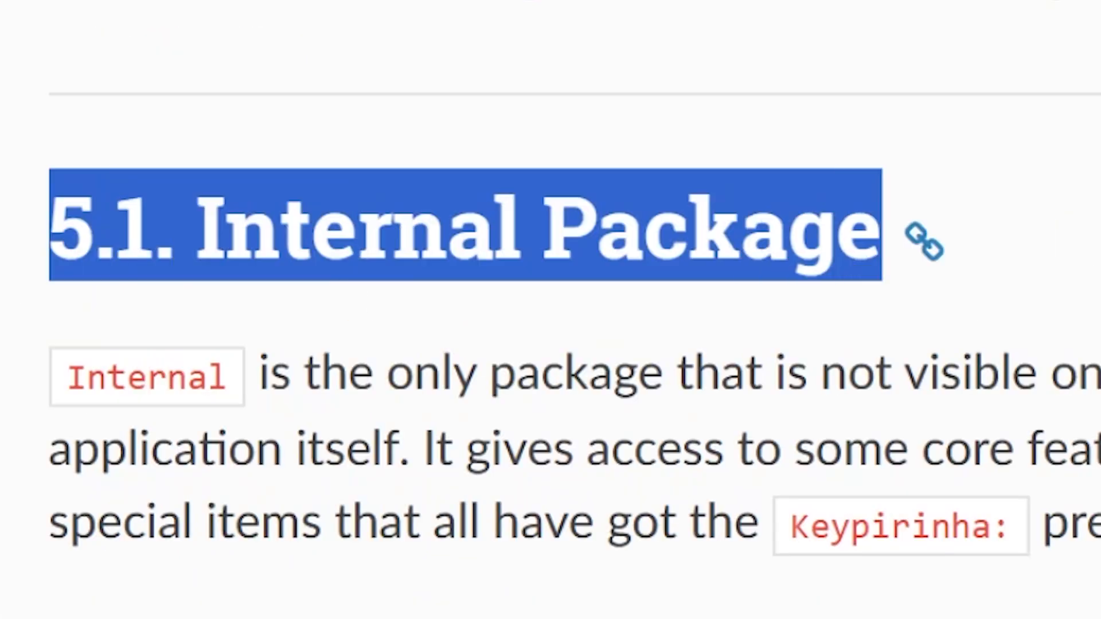
{"action": "left_click", "coordinate": [210, 408]}
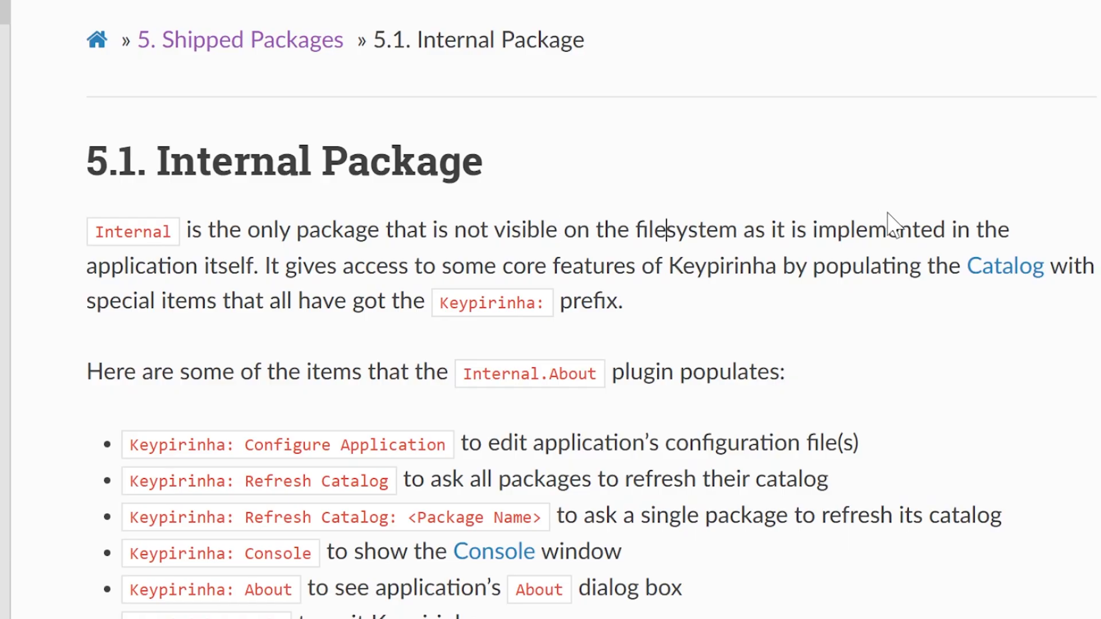
{"action": "left_click_drag", "start_coordinate": [228, 267], "coordinate": [1092, 294]}
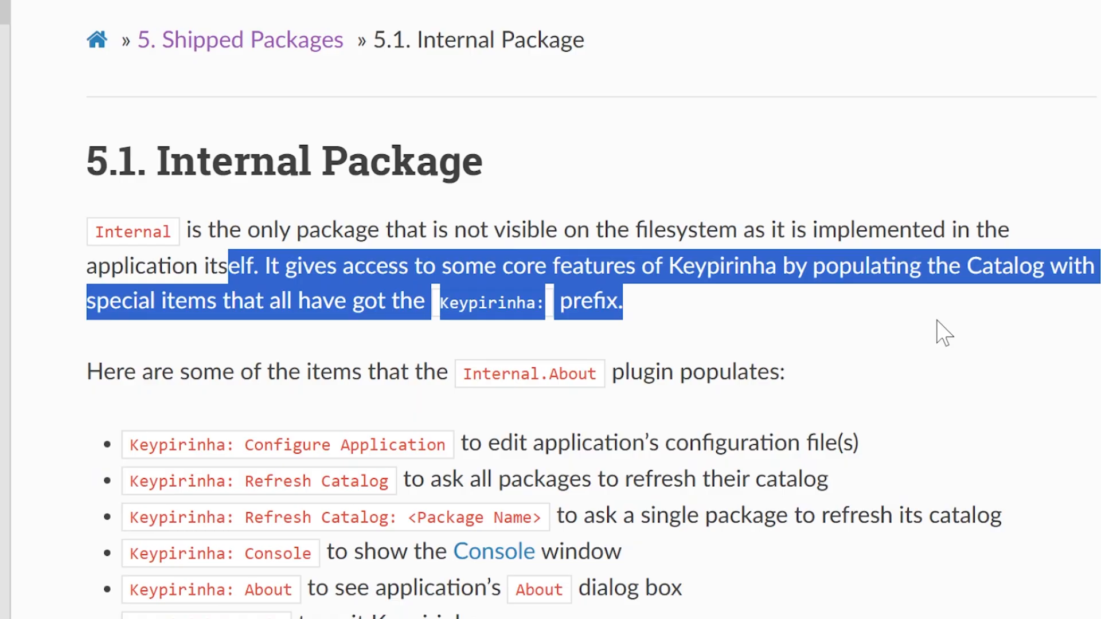
{"action": "left_click", "coordinate": [667, 310]}
Search the LaunchBox for "keypiri" and browse Keypirinha's own command items.
{"action": "key", "text": "ctrl+super+k"}
{"action": "type", "text": "k"}
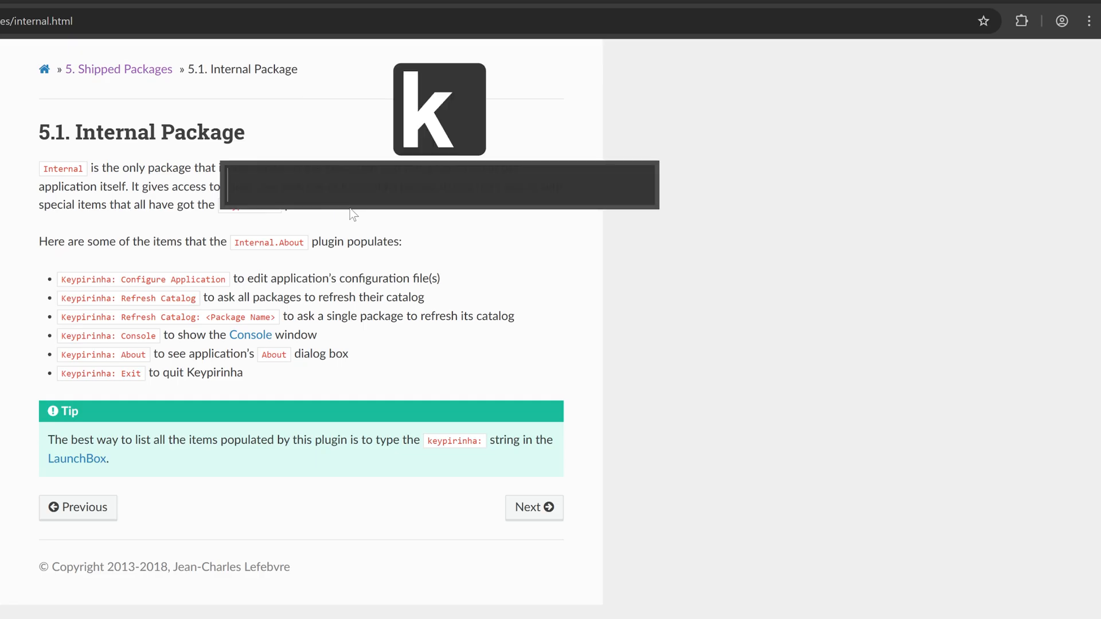
{"action": "type", "text": "eypiri"}
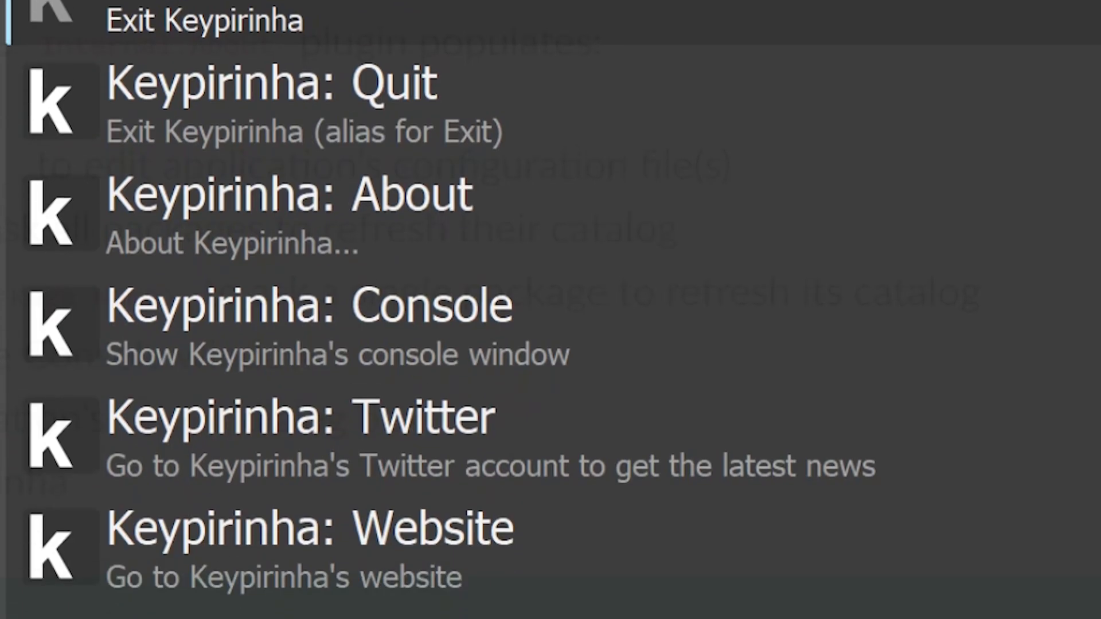
{"action": "key", "text": "Down"}
{"action": "key", "text": "Down"}
{"action": "key", "text": "Down"}
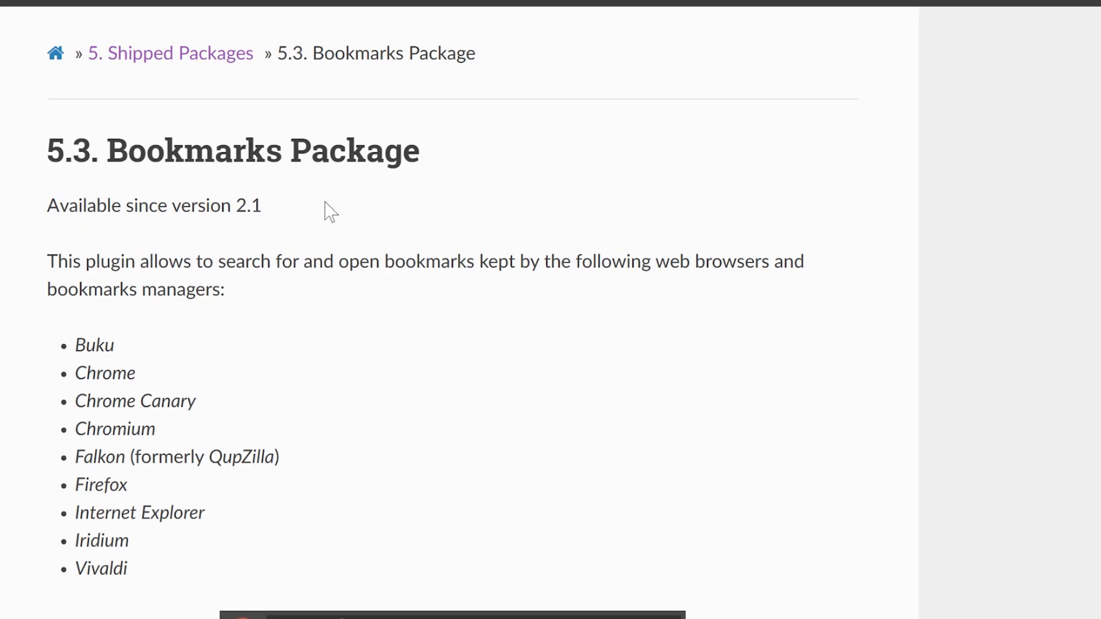
Search the LaunchBox for "bkm" to look up browser bookmarks.
{"action": "key", "text": "ctrl+super+k"}
{"action": "type", "text": "bkm"}
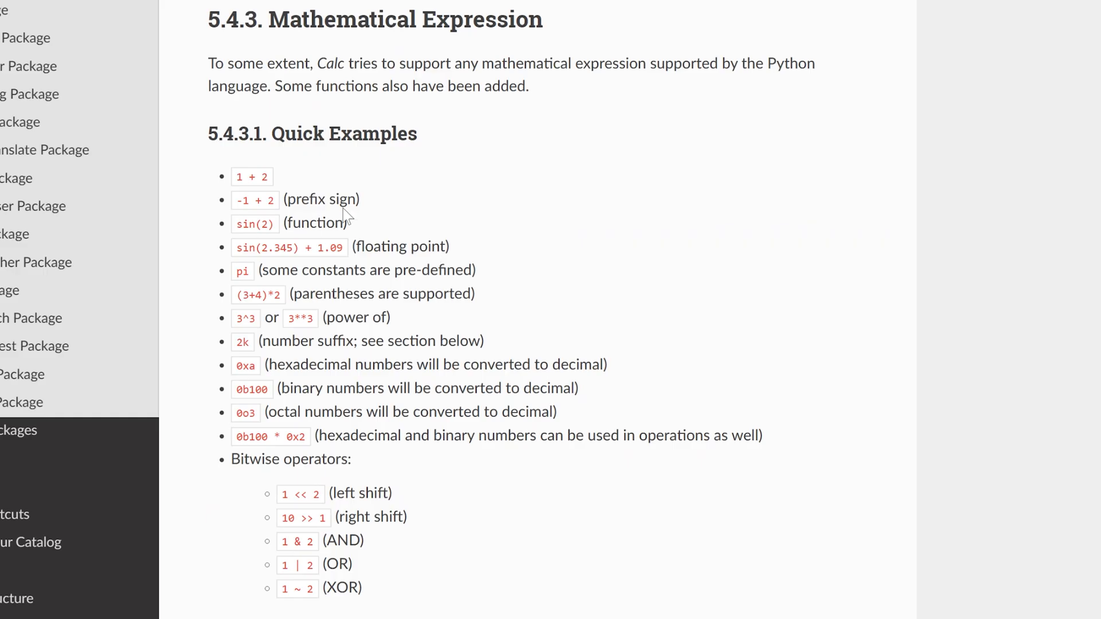
Examine the Calc package's Quick Examples and the number suffix tables in its documentation.
{"action": "left_click_drag", "start_coordinate": [215, 180], "coordinate": [481, 390]}
{"action": "left_click", "coordinate": [482, 389]}
{"action": "scroll", "coordinate": [501, 384], "scroll_direction": "down", "scroll_amount": 20}
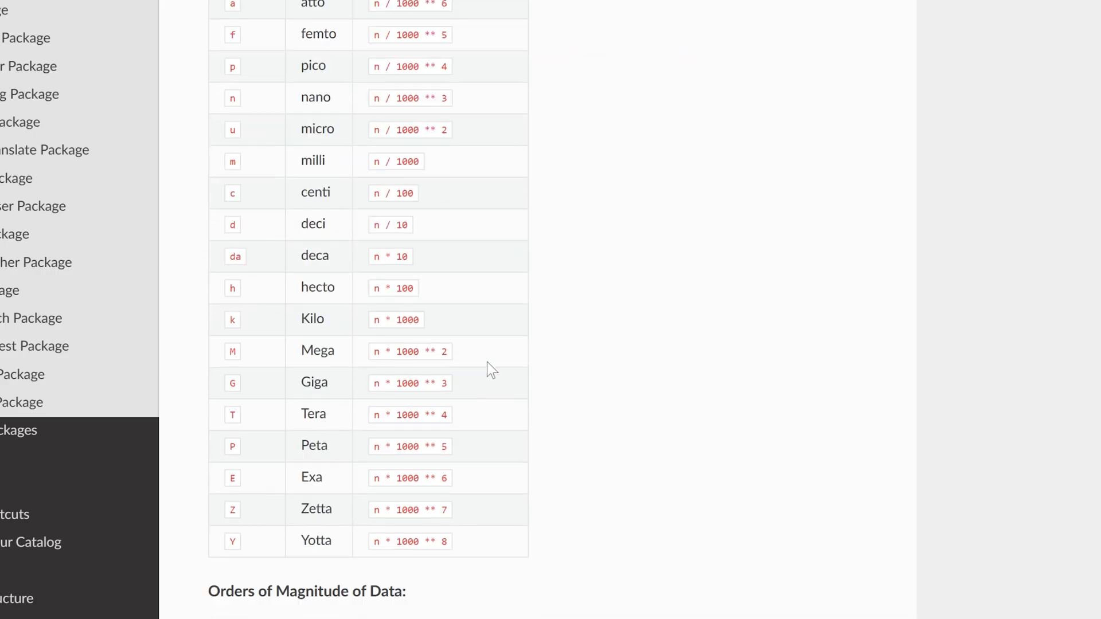
{"action": "scroll", "coordinate": [487, 362], "scroll_direction": "up", "scroll_amount": 8}
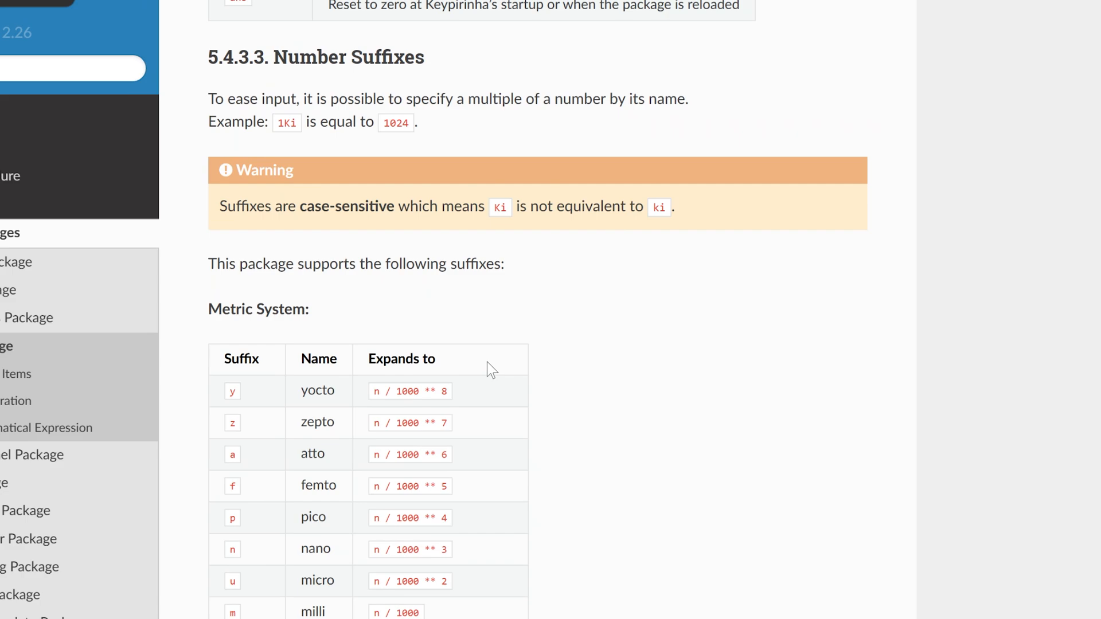
{"action": "scroll", "coordinate": [487, 363], "scroll_direction": "down", "scroll_amount": 15}
{"action": "scroll", "coordinate": [483, 359], "scroll_direction": "down", "scroll_amount": 10}
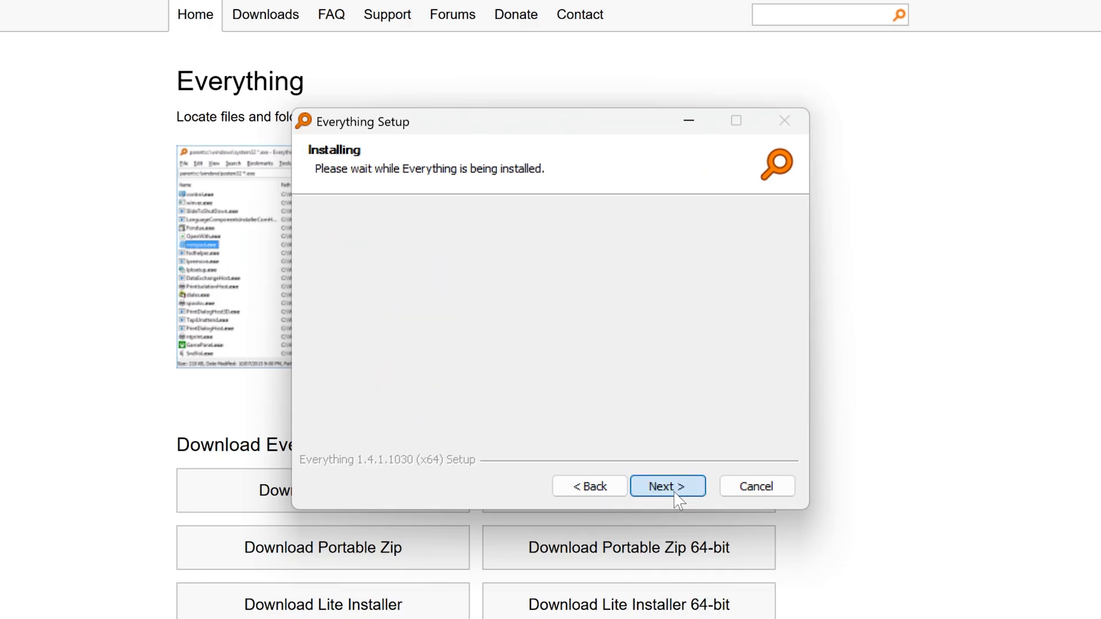
Install Everything 1.4.1.1030 (x64) and finish its setup wizard with Run Everything ticked.
{"action": "left_click", "coordinate": [676, 489]}
{"action": "left_click", "coordinate": [515, 296]}
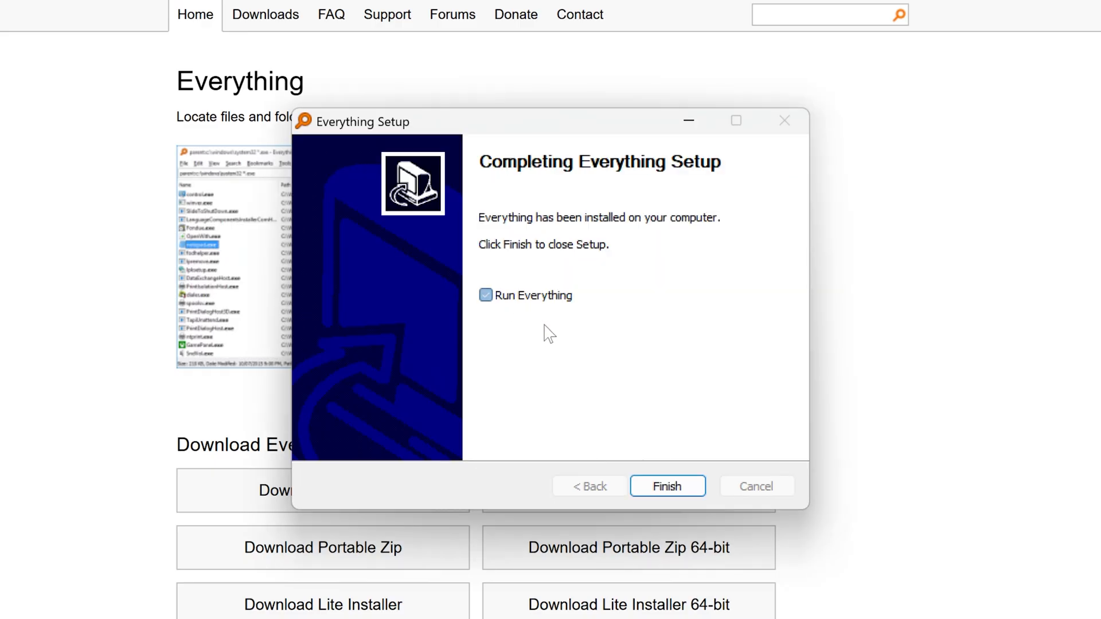
{"action": "left_click", "coordinate": [519, 296]}
{"action": "left_click", "coordinate": [667, 486]}
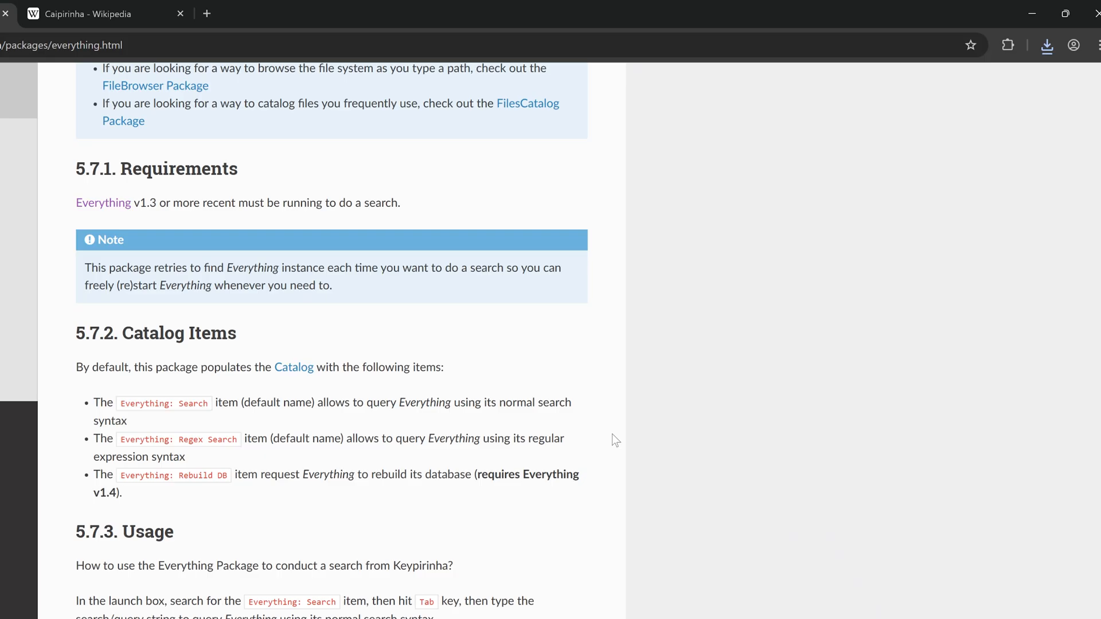
Search the LaunchBox for "everyh" and launch the Everything item with the argument "w".
{"action": "key", "text": "ctrl+super+k"}
{"action": "type", "text": "everyh"}
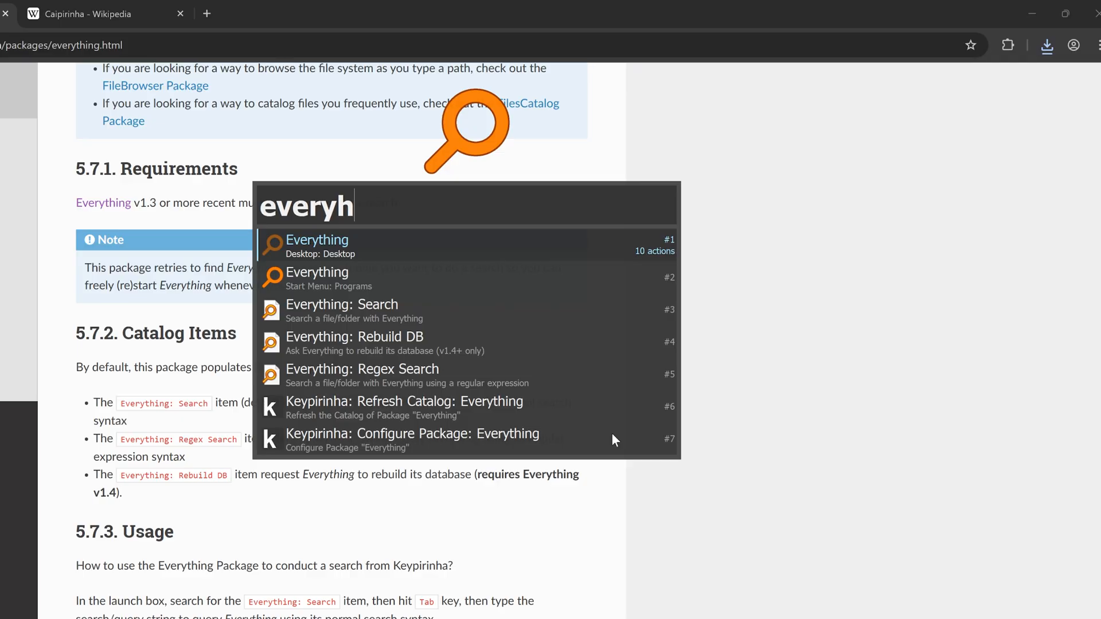
{"action": "key", "text": "Tab"}
{"action": "type", "text": "f"}
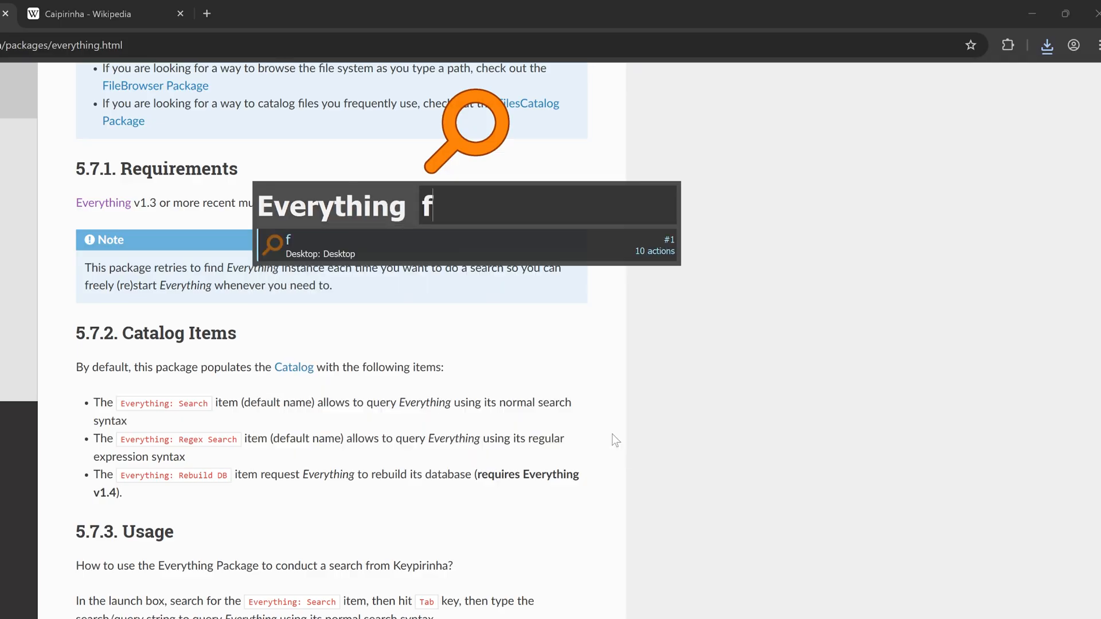
{"action": "type", "text": "l"}
{"action": "key", "text": "BackSpace"}
{"action": "key", "text": "BackSpace"}
{"action": "type", "text": "w"}
{"action": "key", "text": "Return"}
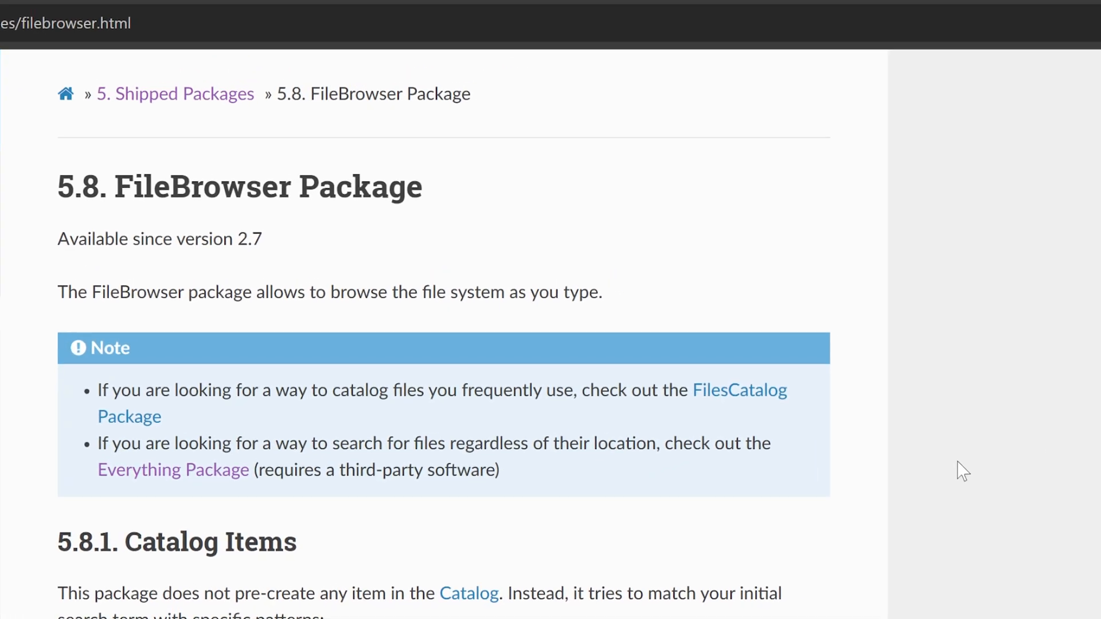
Enter the path "C:/show_recent" in the LaunchBox to browse the file system.
{"action": "key", "text": "ctrl+super+k"}
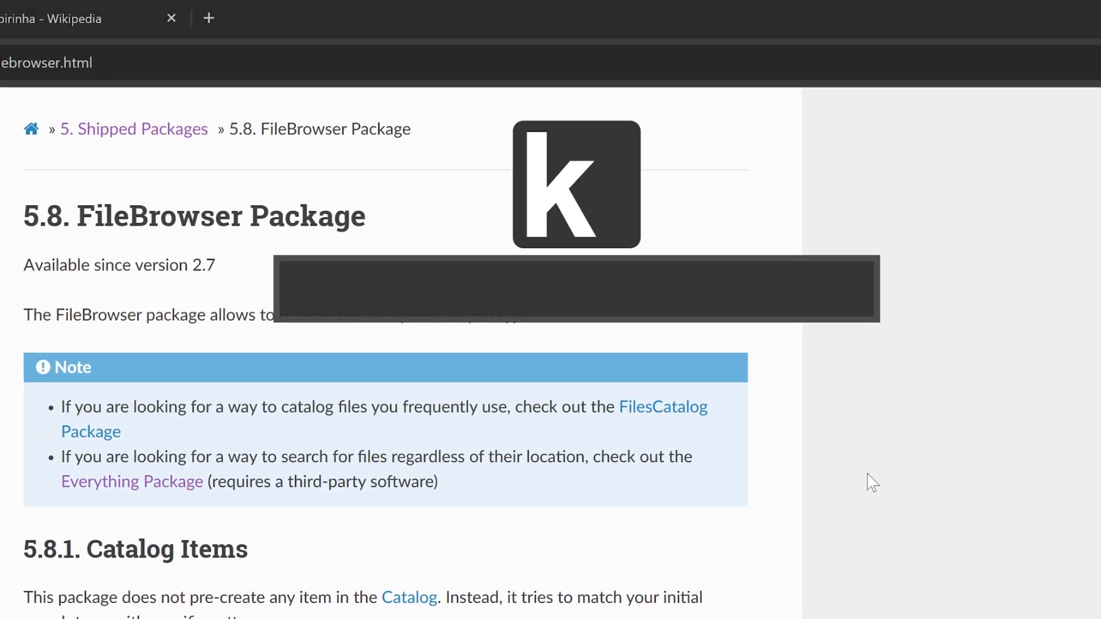
{"action": "type", "text": "C:/show"}
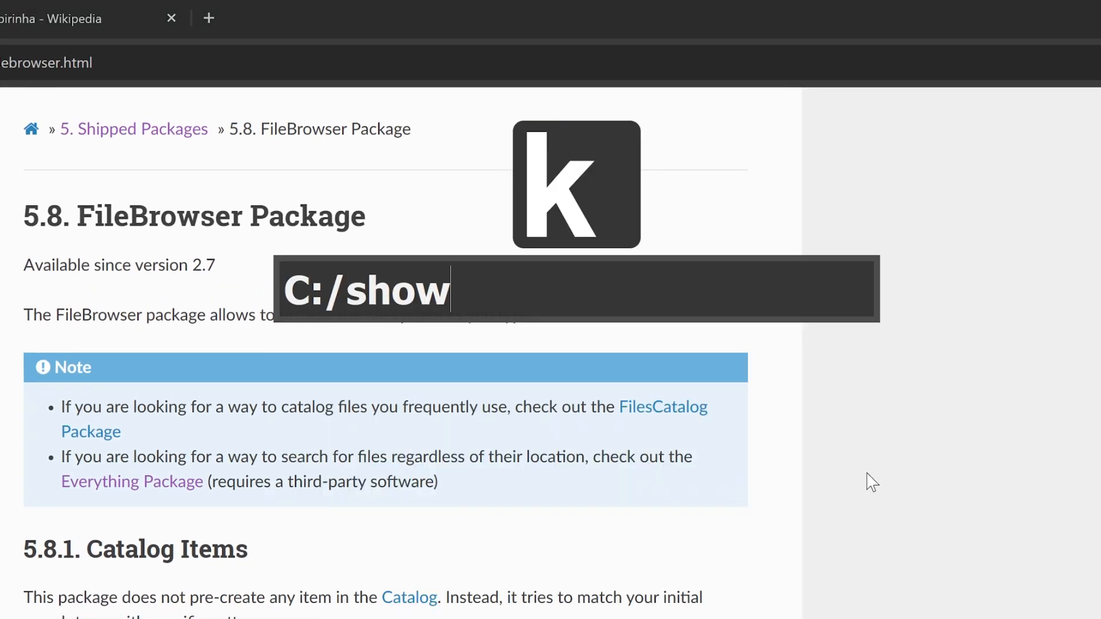
{"action": "type", "text": "_recent"}
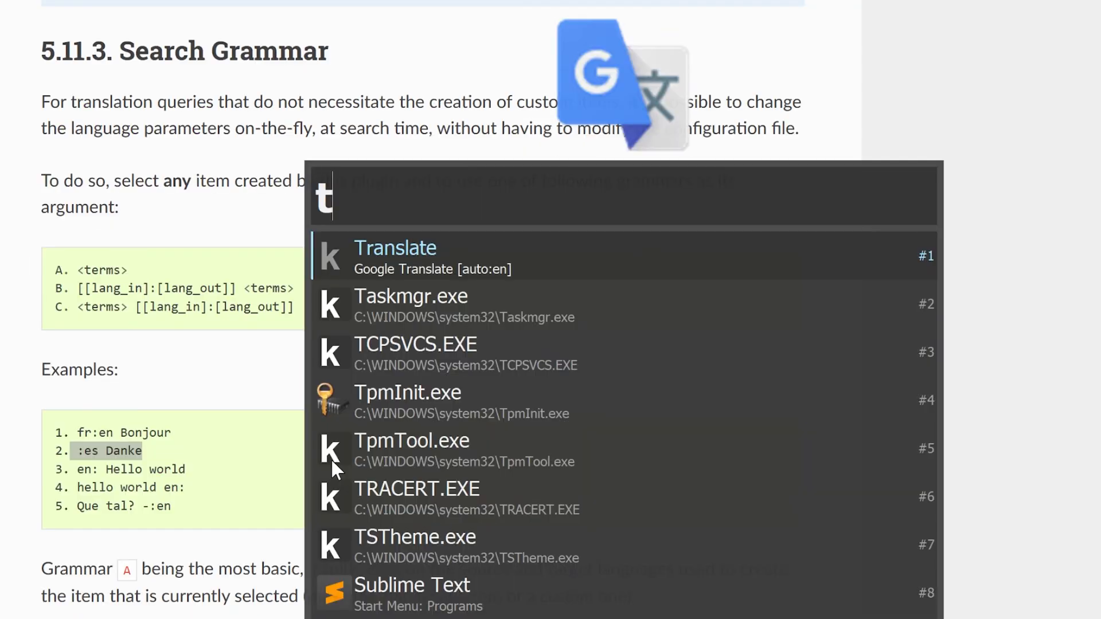
Find the Translate item with "trans" and translate from French to English using the argument "fr:en Bonjour".
{"action": "type", "text": "rans"}
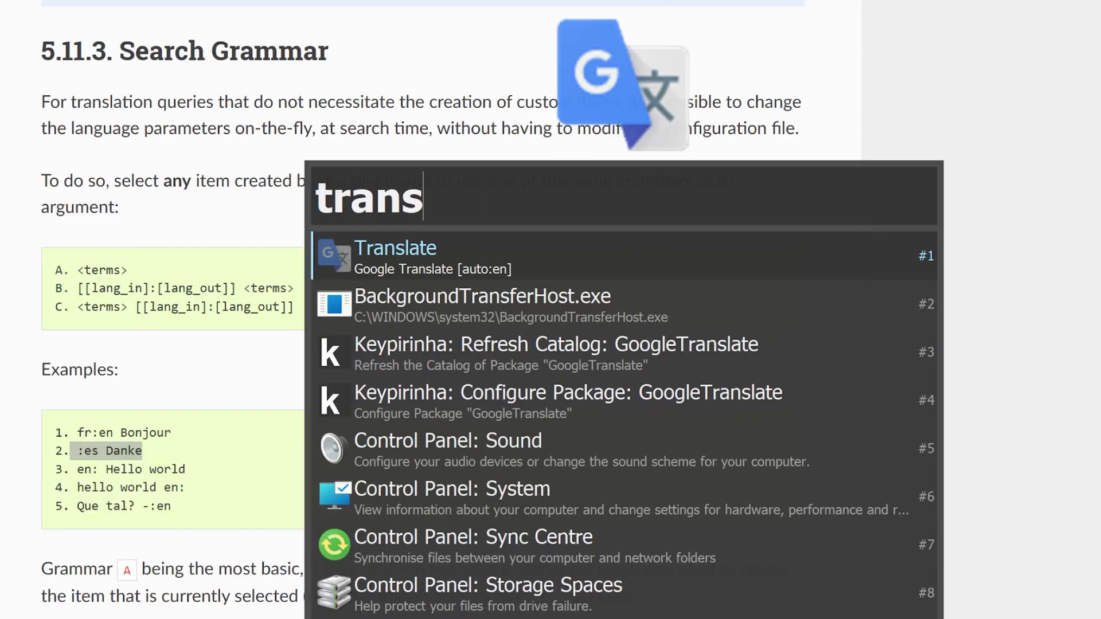
{"action": "key", "text": "Tab"}
{"action": "type", "text": "fr:en Bonjour"}
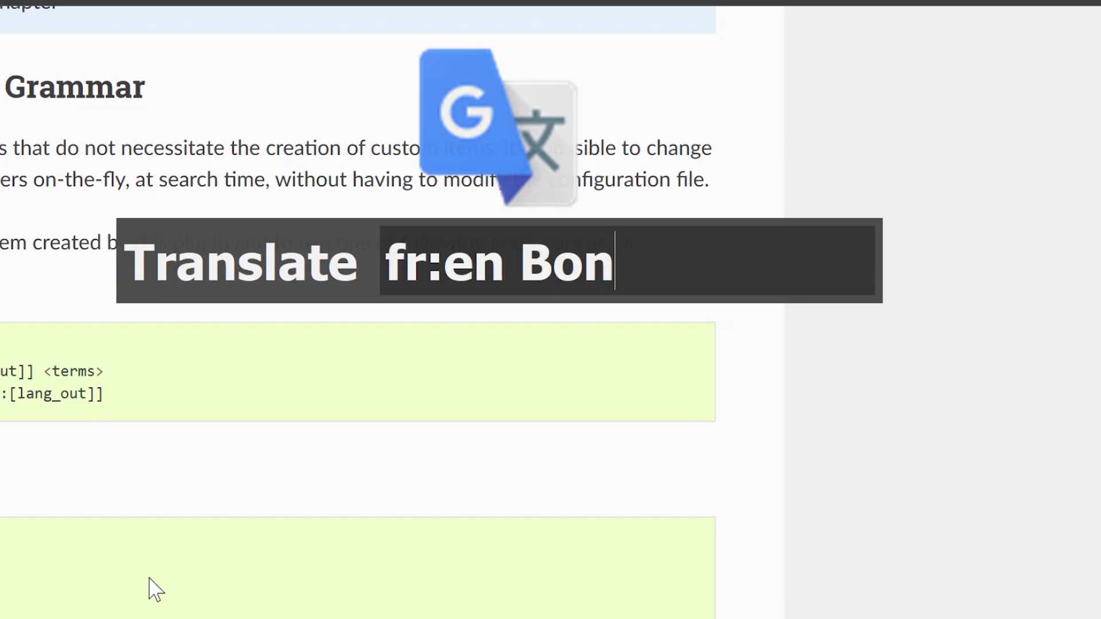
{"action": "key", "text": "Tab"}
{"action": "key", "text": "Escape"}
Translate the phrase "Que tal? -:en" with the Translate item and remove its "-:en" language suffix.
{"action": "type", "text": "Que"}
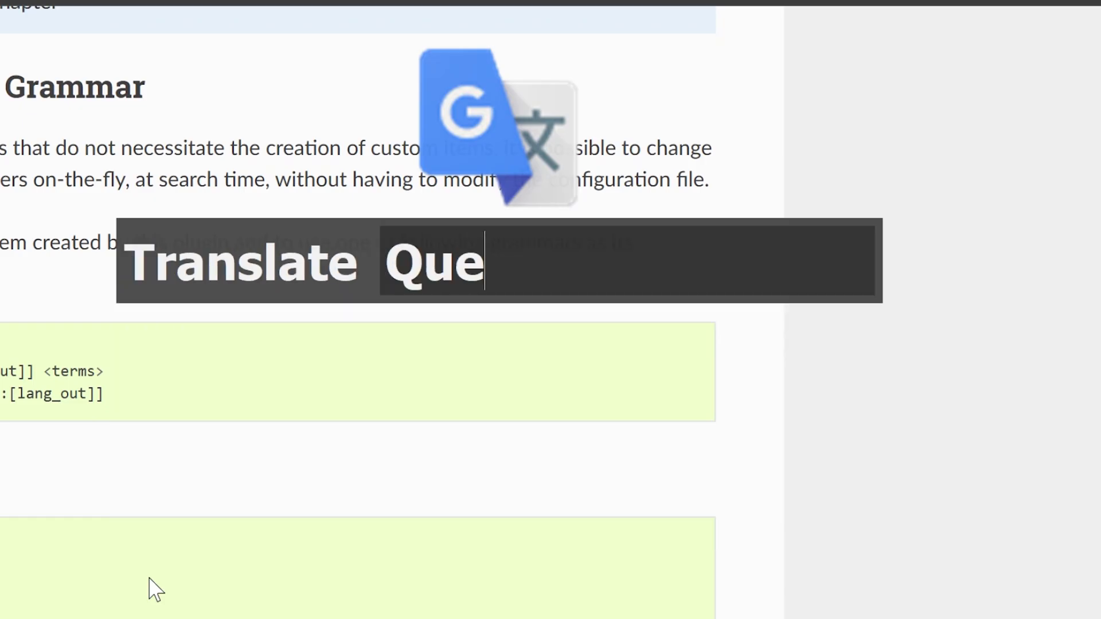
{"action": "type", "text": " tal? -:en"}
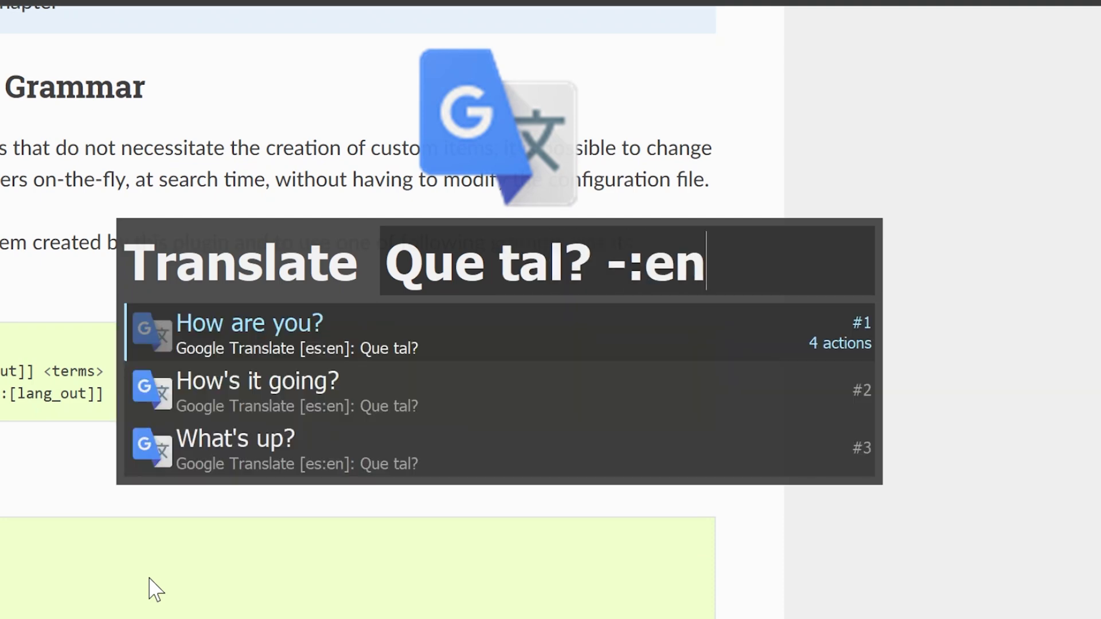
{"action": "key", "text": "shift+Left"}
{"action": "key", "text": "shift+Left"}
{"action": "key", "text": "shift+Left"}
{"action": "key", "text": "shift+Left"}
{"action": "key", "text": "BackSpace"}
{"action": "key", "text": "BackSpace"}
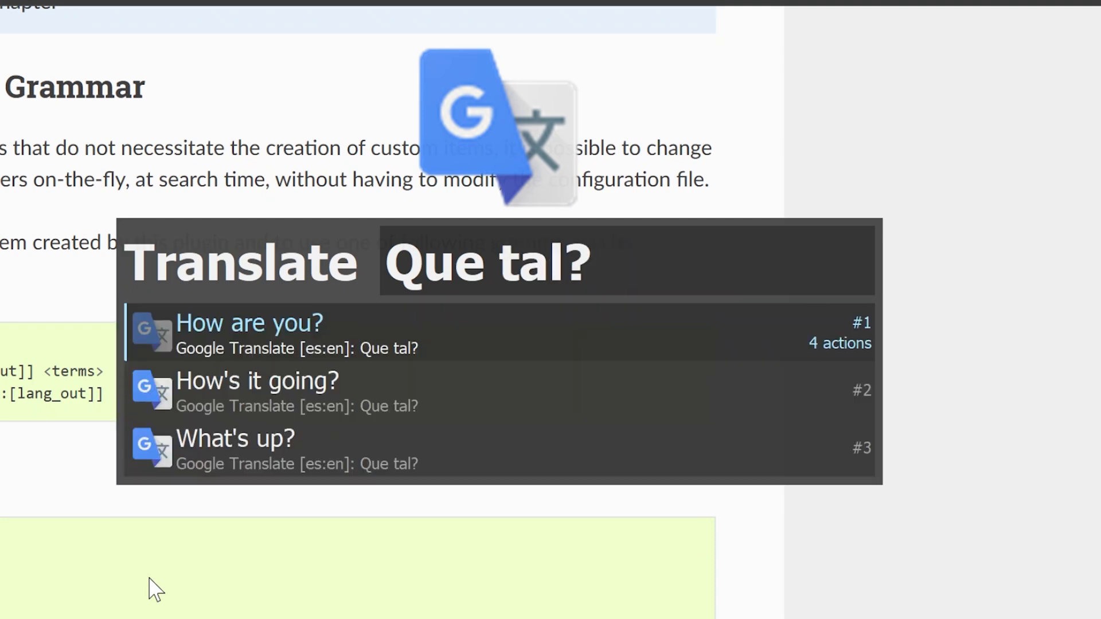
{"action": "key", "text": "ctrl+a"}
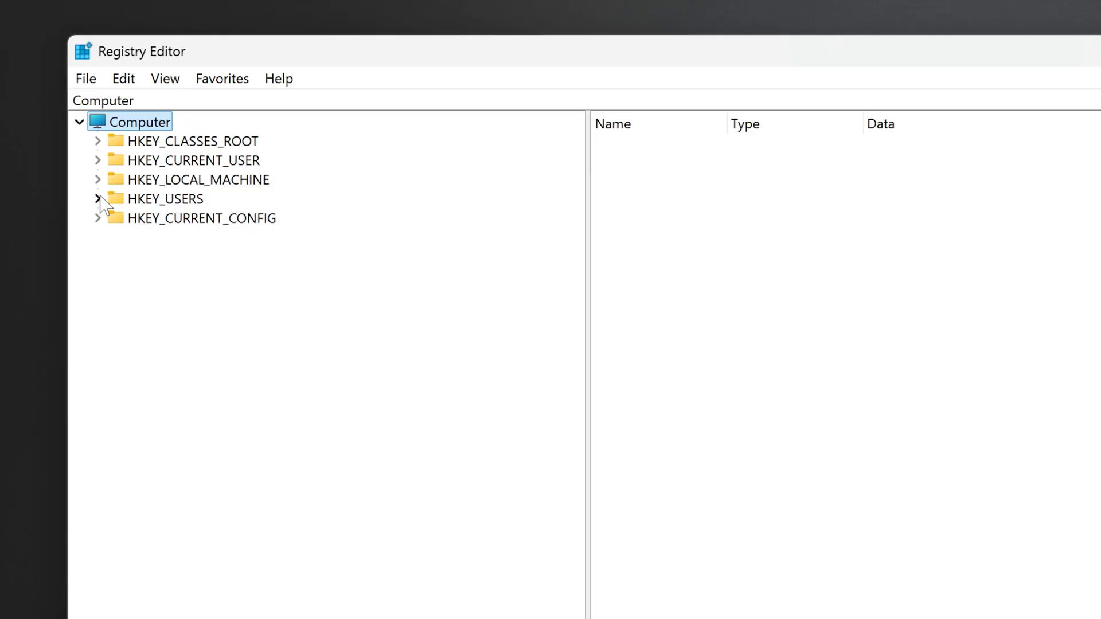
Set the MenuShowDelay value data to 0 under HKEY_CURRENT_USER\Control Panel\Desktop in the Registry Editor.
{"action": "left_click", "coordinate": [97, 160]}
{"action": "left_click", "coordinate": [115, 217]}
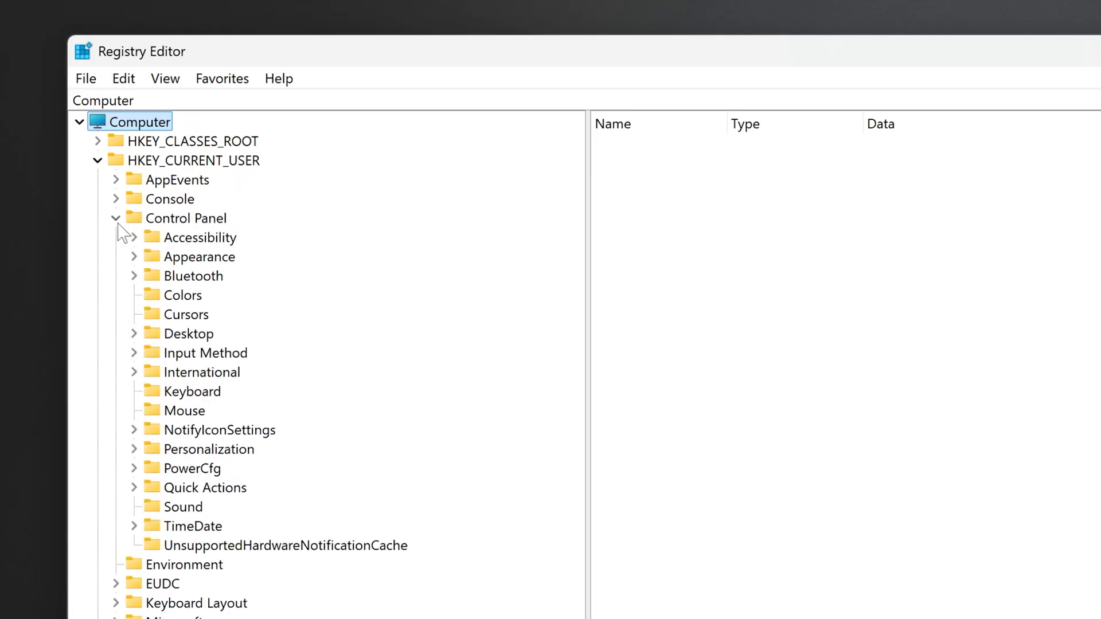
{"action": "left_click", "coordinate": [134, 333]}
{"action": "left_click", "coordinate": [185, 334]}
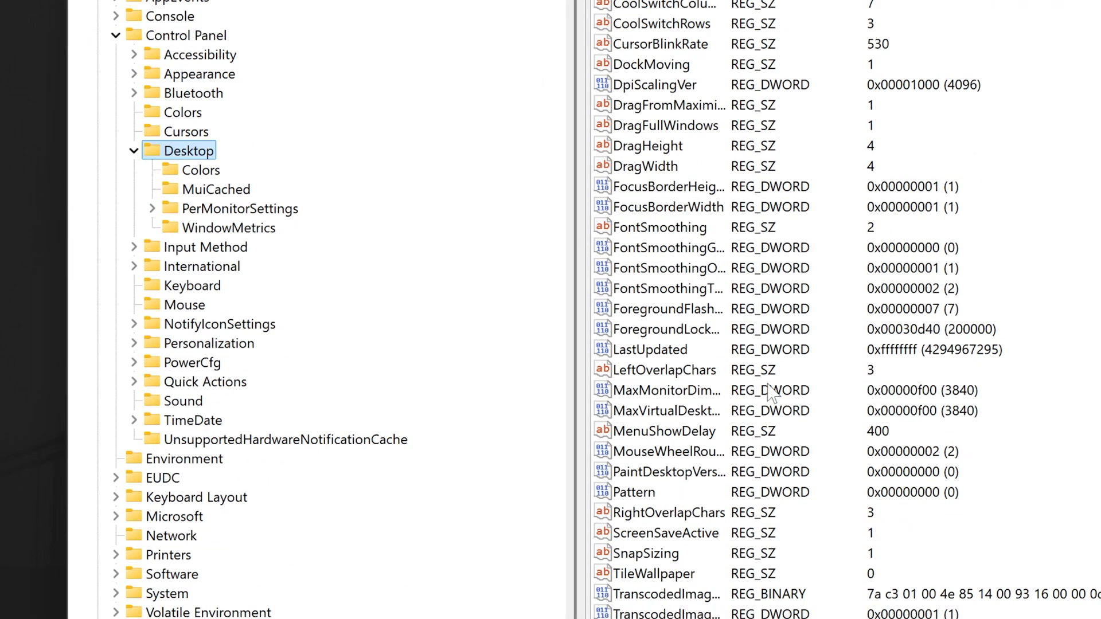
{"action": "double_click", "coordinate": [664, 431]}
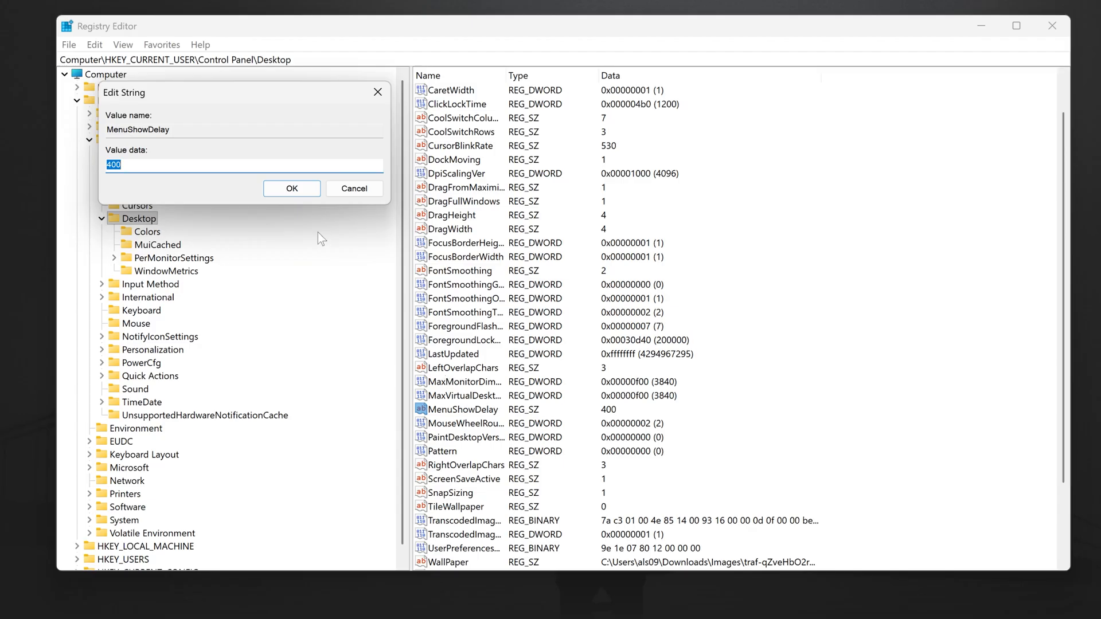
{"action": "type", "text": "0"}
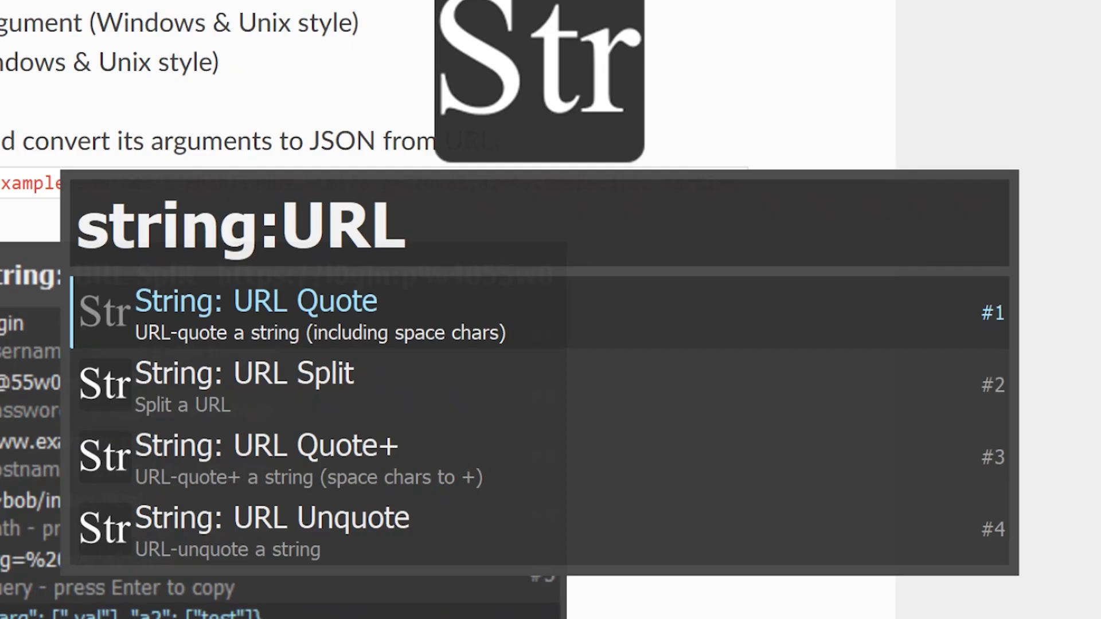
Split the copied sample URL, which includes a login and password, with String: URL Split and browse its parts.
{"action": "key", "text": "Down"}
{"action": "key", "text": "Tab"}
{"action": "key", "text": "ctrl+v"}
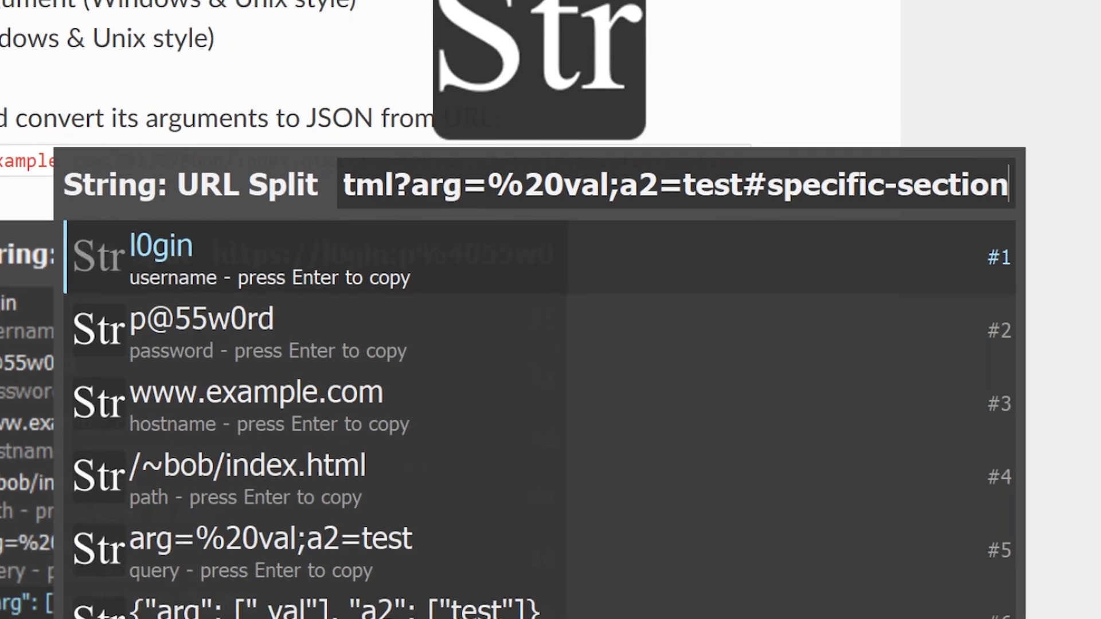
{"action": "key", "text": "Down"}
{"action": "key", "text": "Down"}
{"action": "key", "text": "Down"}
{"action": "key", "text": "Down"}
{"action": "key", "text": "Down"}
{"action": "key", "text": "Down"}
{"action": "key", "text": "Down"}
{"action": "key", "text": "Down"}
{"action": "key", "text": "Down"}
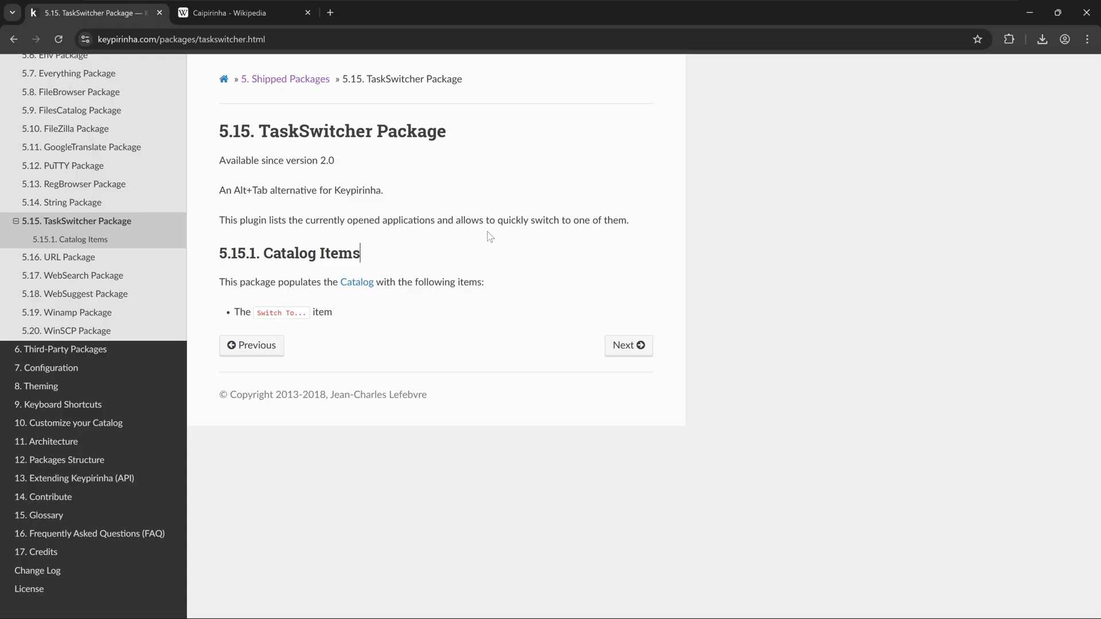
Search the LaunchBox for "swit" and browse the open windows offered by the Switch To... item.
{"action": "key", "text": "ctrl+super+k"}
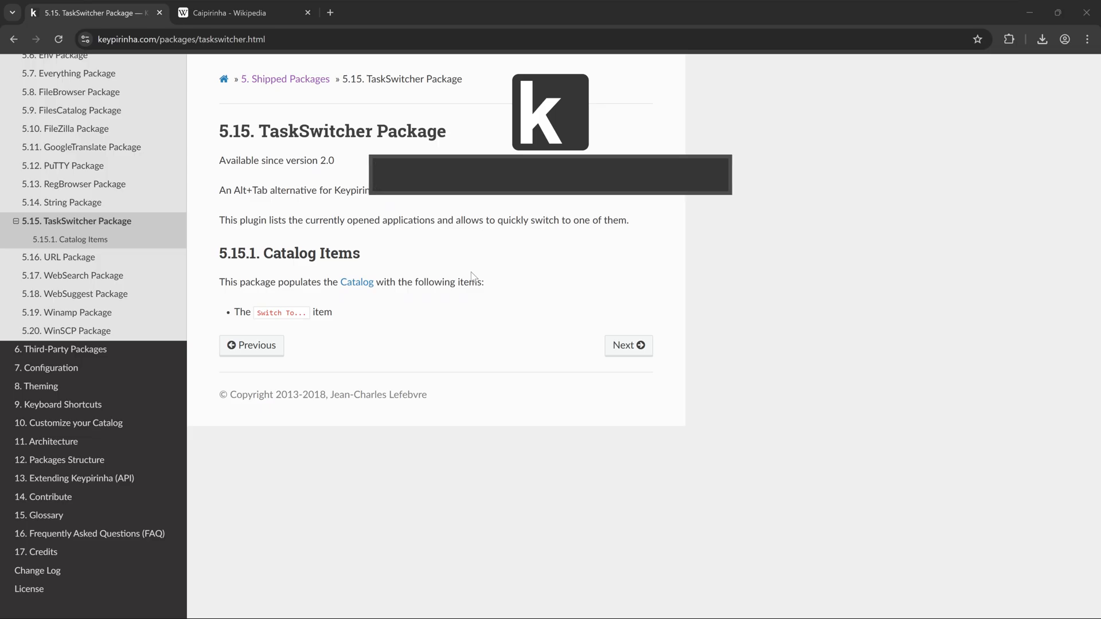
{"action": "type", "text": "swit"}
{"action": "key", "text": "Tab"}
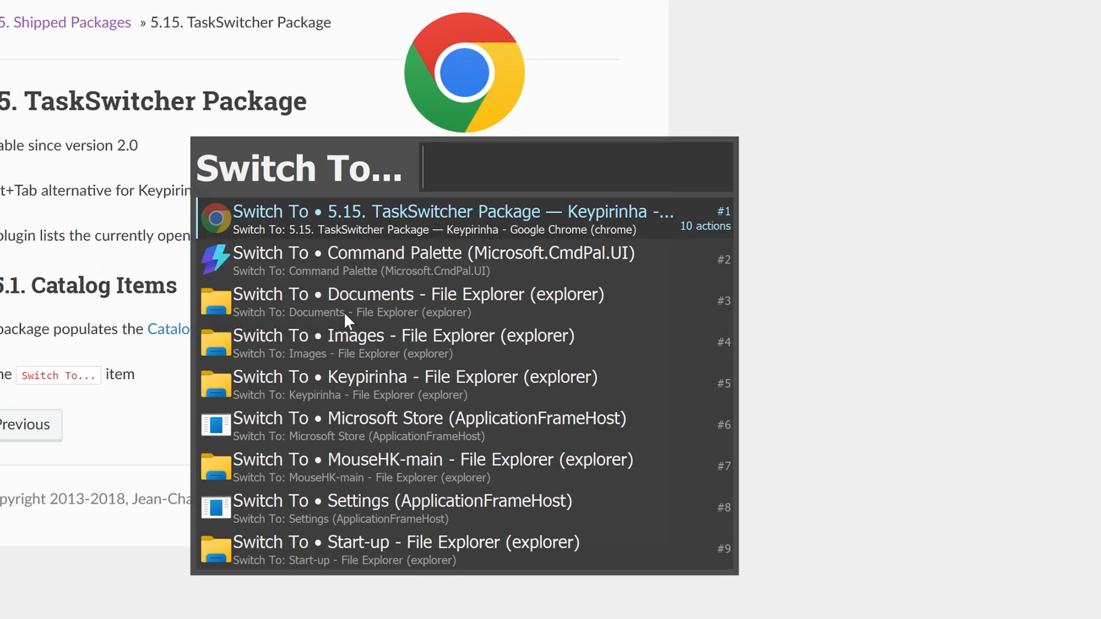
{"action": "key", "text": "Down"}
{"action": "key", "text": "Down"}
{"action": "key", "text": "Down"}
{"action": "key", "text": "Down"}
{"action": "key", "text": "Down"}
{"action": "key", "text": "Down"}
{"action": "key", "text": "Down"}
{"action": "key", "text": "Down"}
{"action": "key", "text": "Up"}
{"action": "key", "text": "Up"}
{"action": "key", "text": "Up"}
{"action": "key", "text": "Up"}
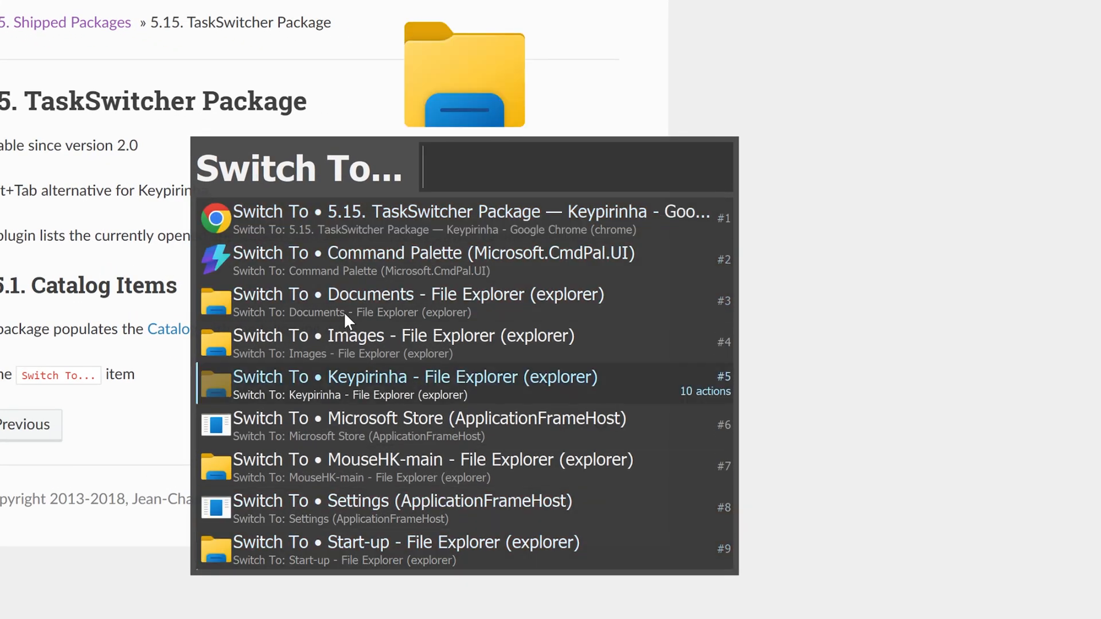
{"action": "key", "text": "Up"}
{"action": "key", "text": "Up"}
{"action": "key", "text": "Up"}
{"action": "key", "text": "Up"}
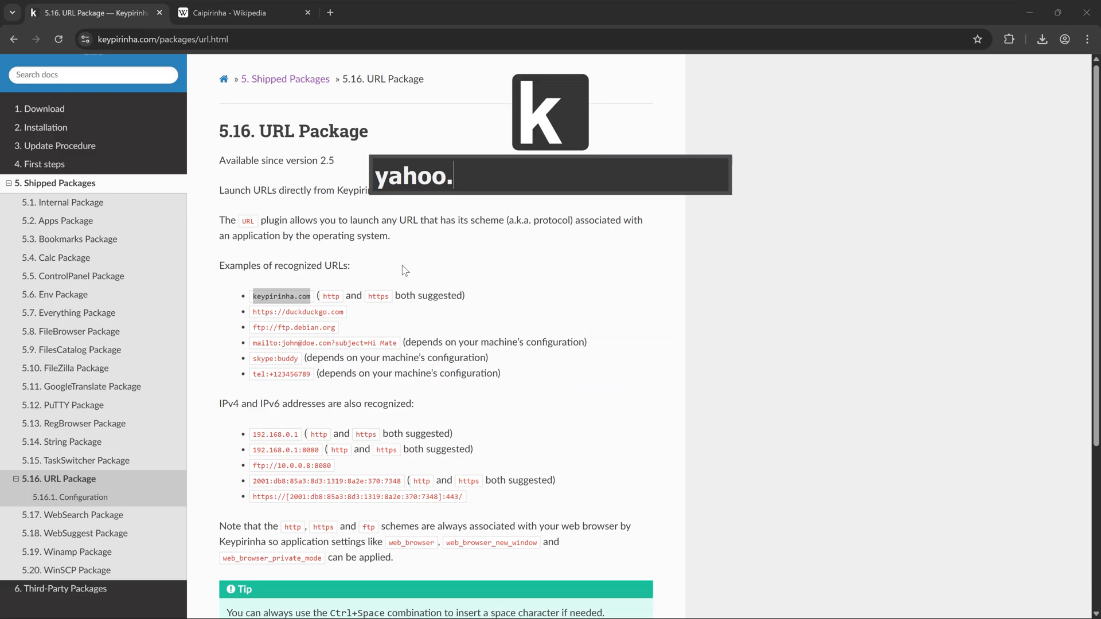
Launch the website yahoo.com from the LaunchBox.
{"action": "type", "text": "com"}
{"action": "key", "text": "Return"}
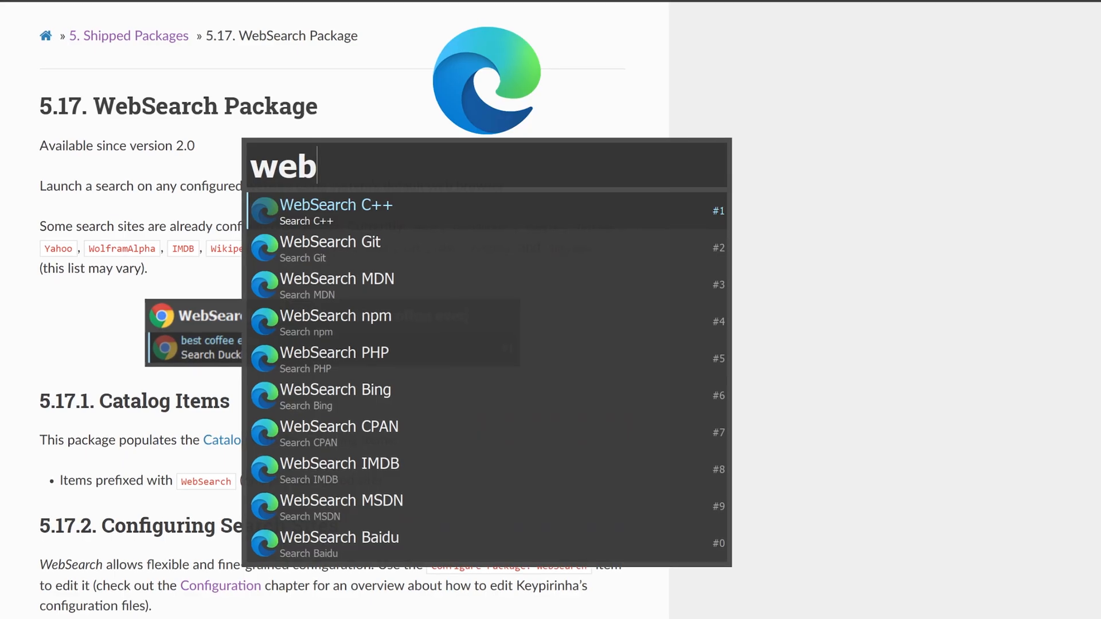
Search the LaunchBox for "websearch" and browse the configured search sites.
{"action": "type", "text": "search"}
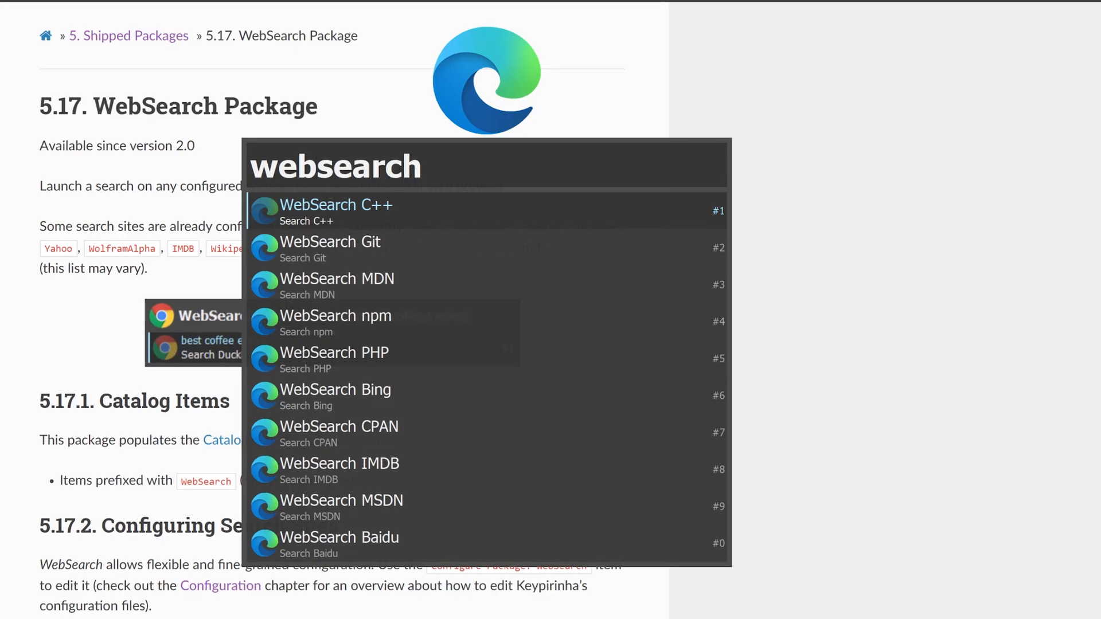
{"action": "key", "text": "Down"}
{"action": "key", "text": "Up"}
{"action": "key", "text": "Down"}
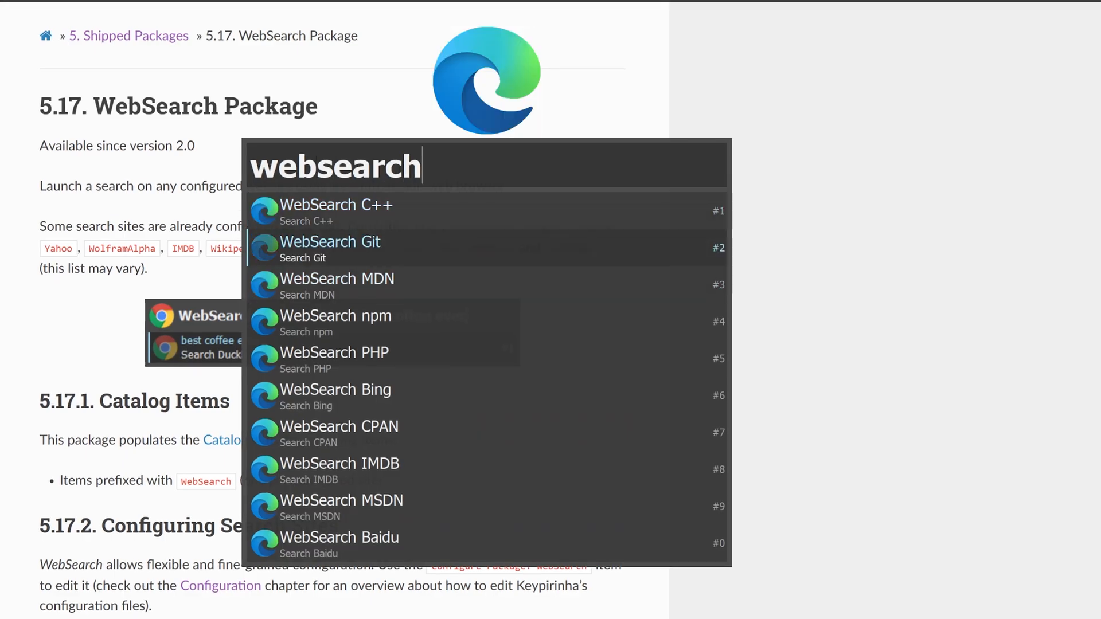
{"action": "key", "text": "Down"}
{"action": "key", "text": "Down"}
{"action": "key", "text": "Down"}
{"action": "key", "text": "Down"}
{"action": "key", "text": "Down"}
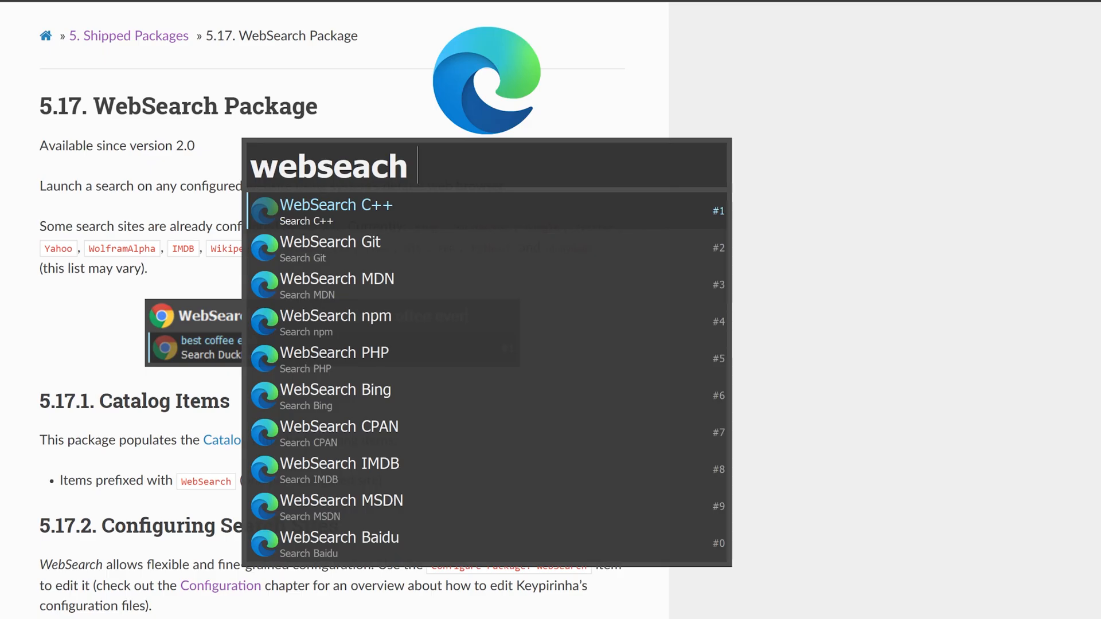
Select the WebSearch Google item with "goo" and search Google for "What's MKV".
{"action": "type", "text": "goo"}
{"action": "key", "text": "Tab"}
{"action": "type", "text": "What's "}
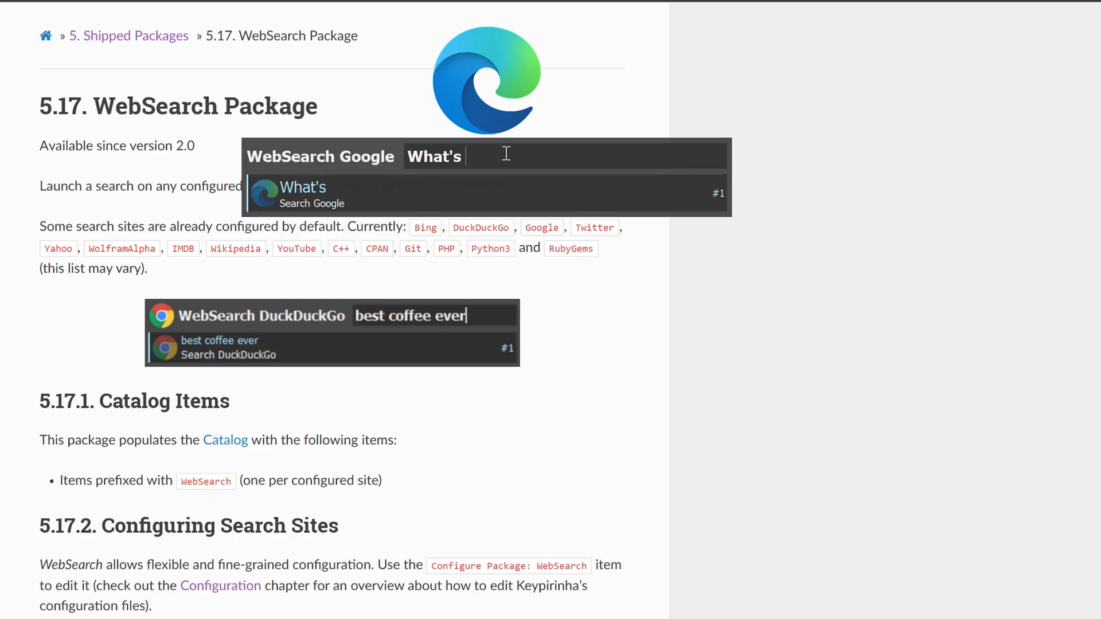
{"action": "type", "text": "MKV"}
{"action": "key", "text": "Return"}
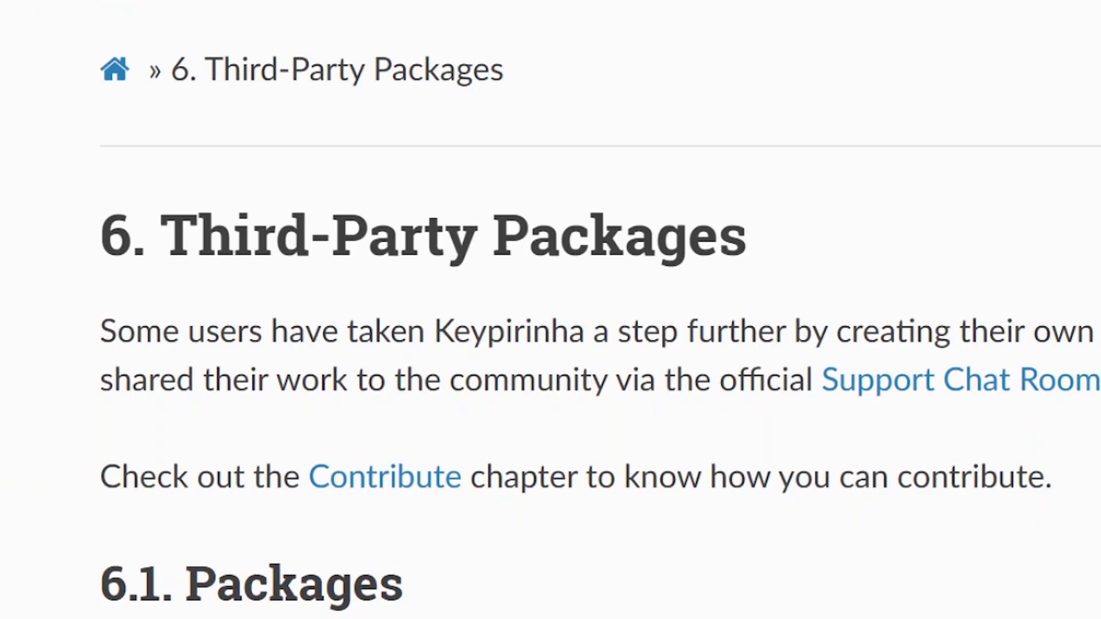
Look through the list of third-party packages on the Third-Party Packages page.
{"action": "scroll", "coordinate": [806, 278], "scroll_direction": "down", "scroll_amount": 3}
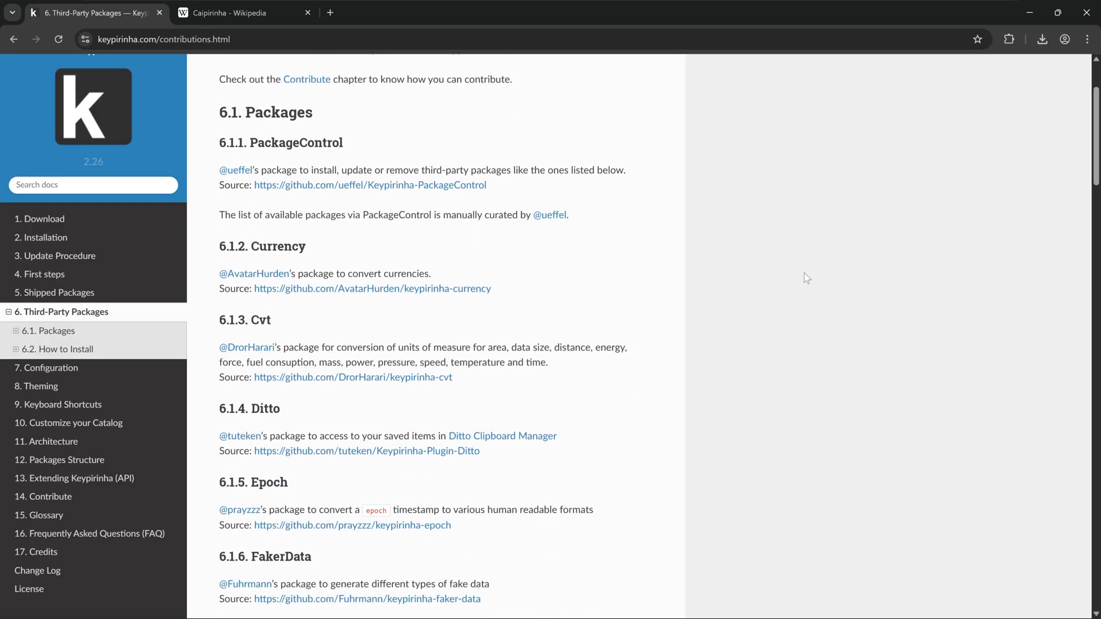
{"action": "scroll", "coordinate": [806, 278], "scroll_direction": "down", "scroll_amount": 20}
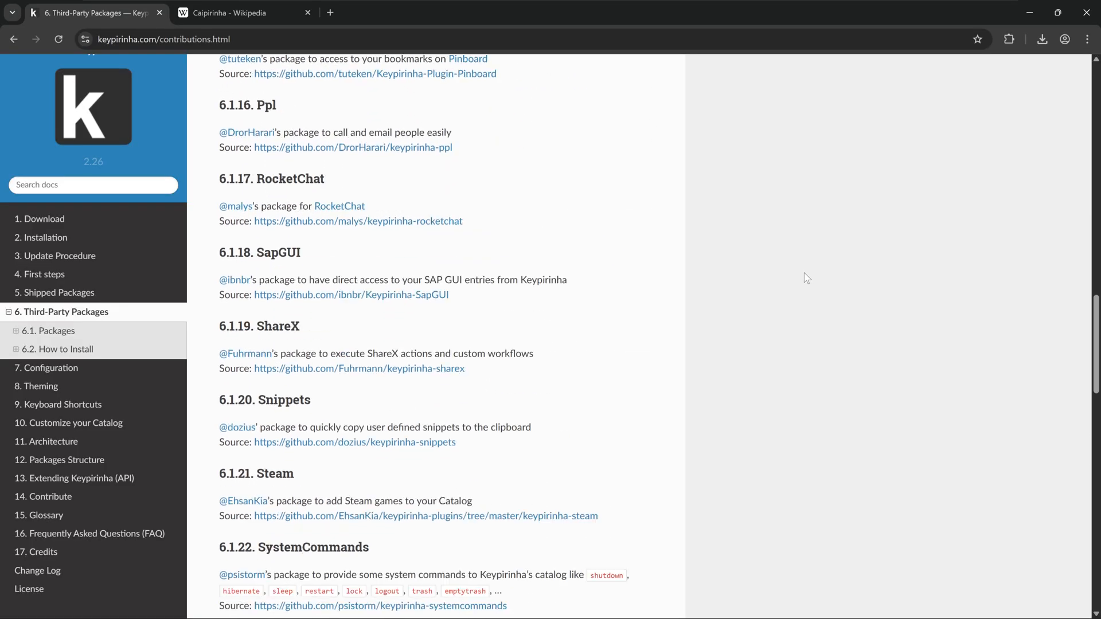
Download PackageControl.keypirinha-package from the PackageControl 1.0.5 release page on GitHub.
{"action": "scroll", "coordinate": [807, 278], "scroll_direction": "down", "scroll_amount": 5}
{"action": "left_click", "coordinate": [352, 339]}
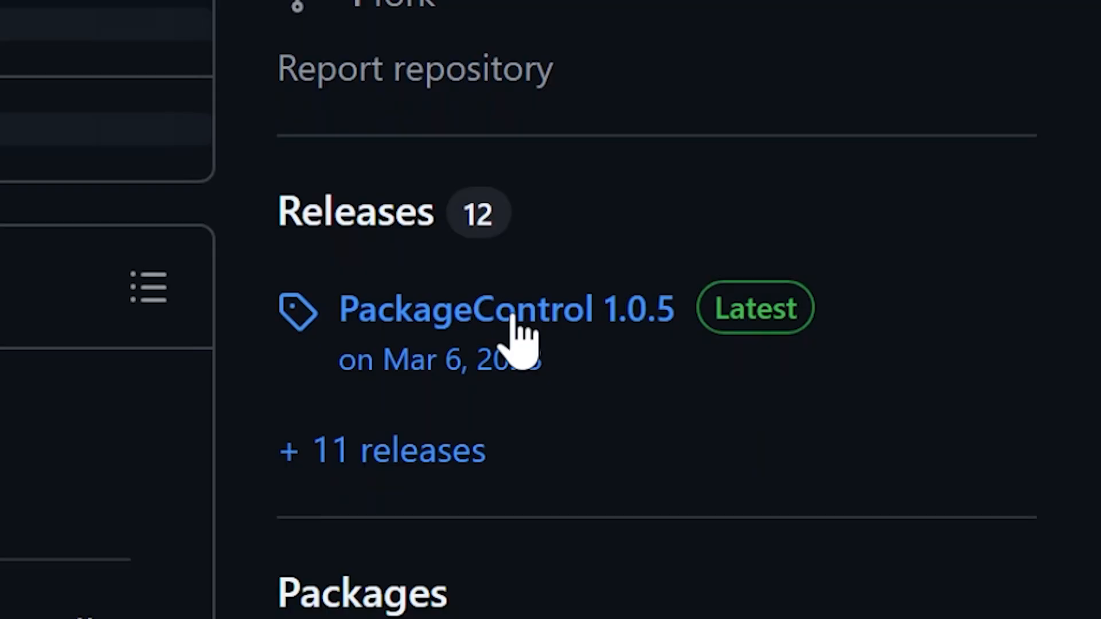
{"action": "left_click", "coordinate": [513, 318]}
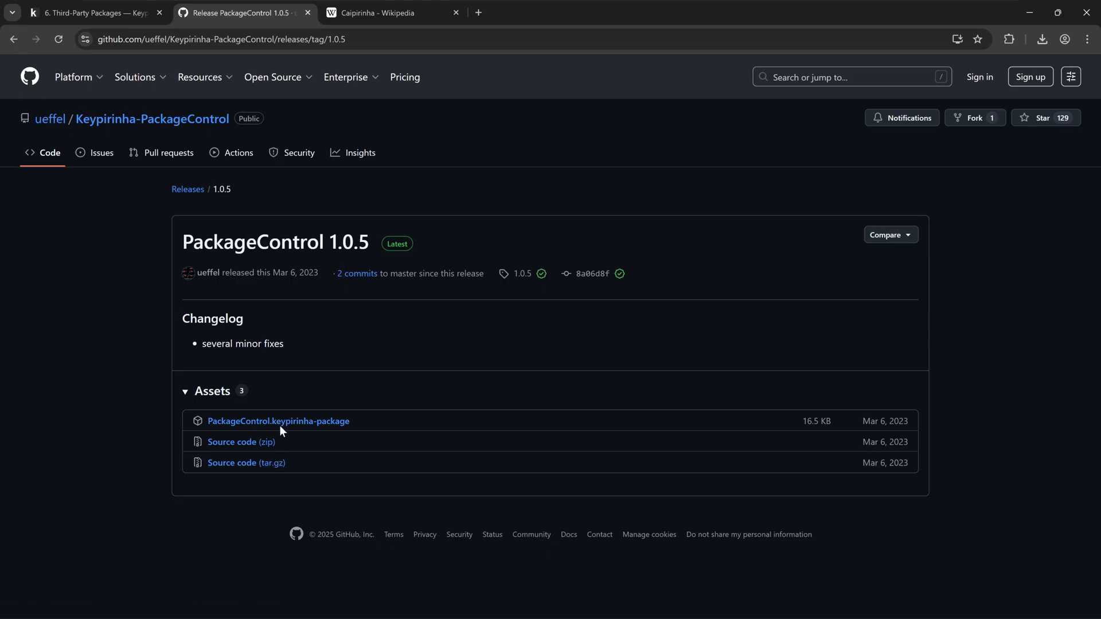
{"action": "left_click", "coordinate": [278, 422]}
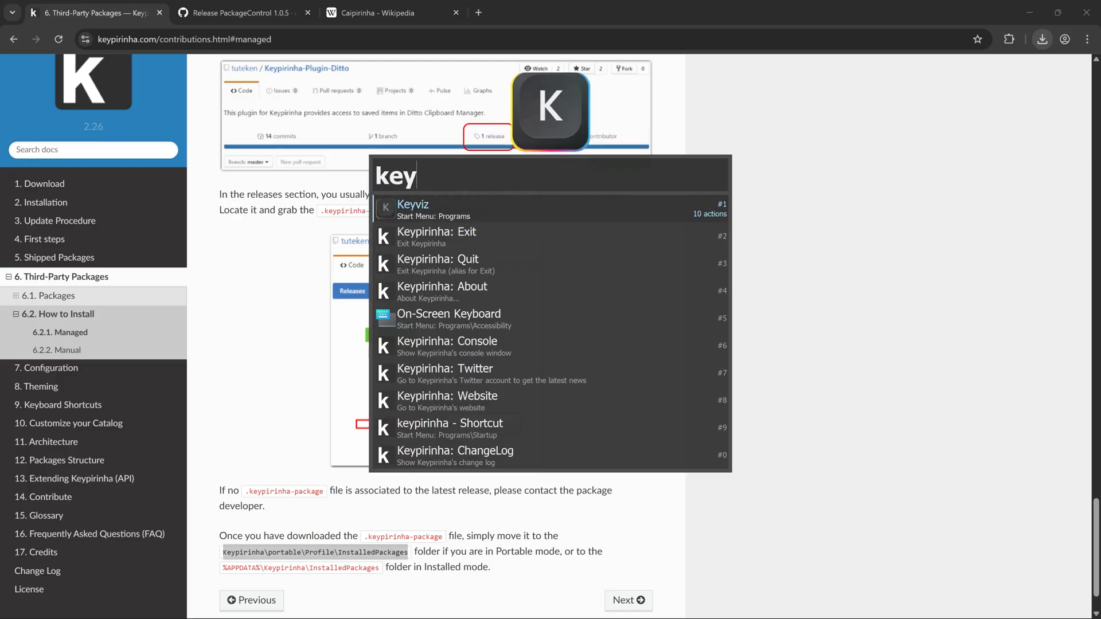
Search for "keypirinha" and run the Explore Final Path action on the "keypirinha - Shortcut" item.
{"action": "type", "text": "pirinha"}
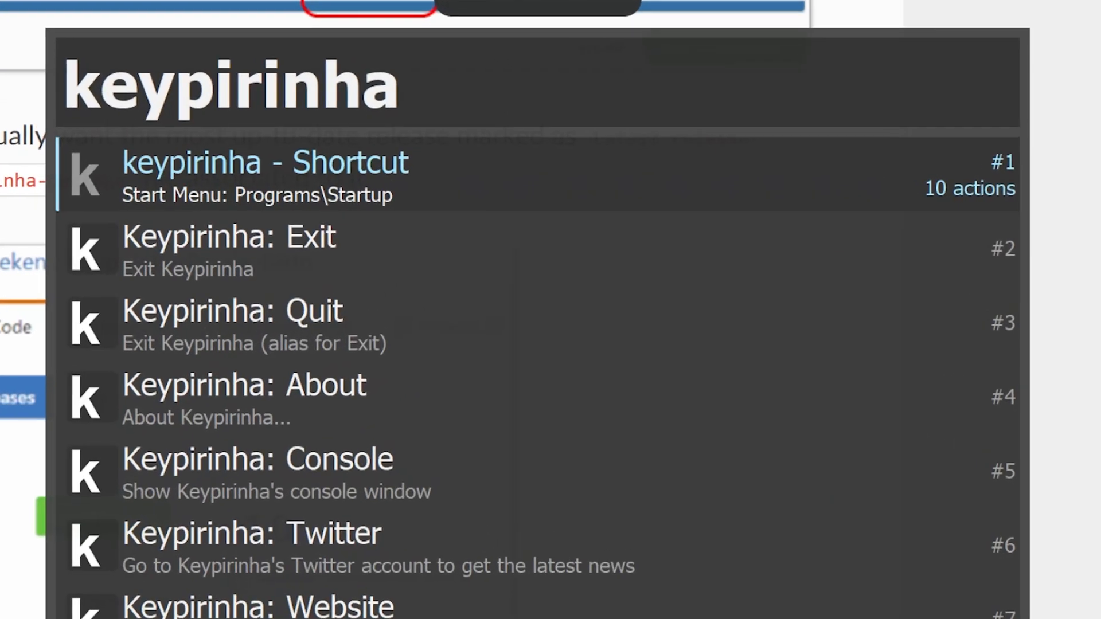
{"action": "key", "text": "ctrl+Return"}
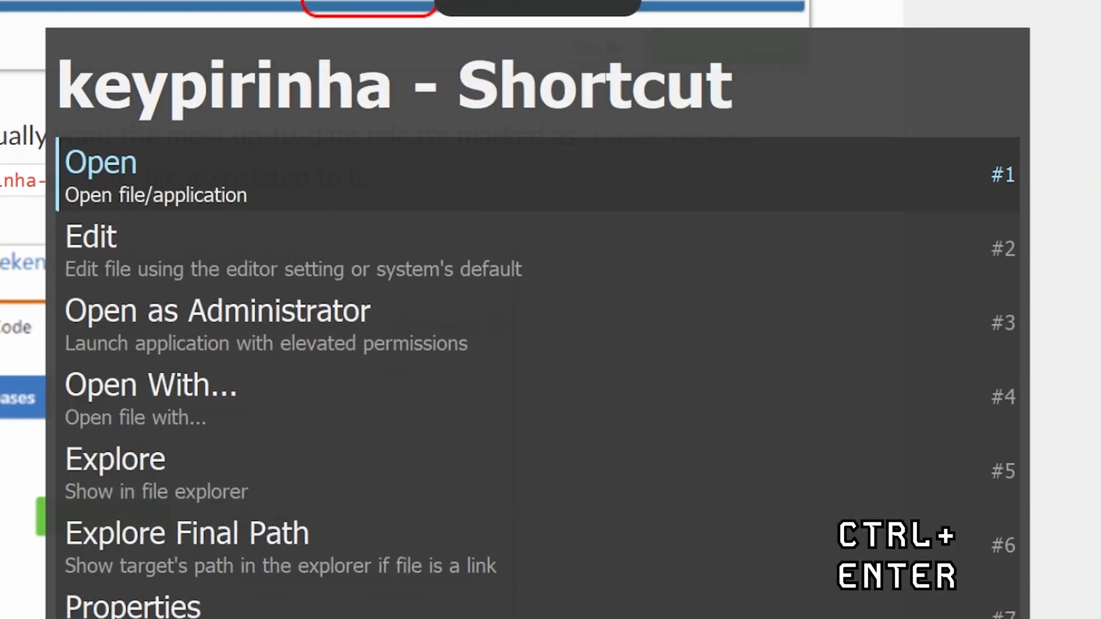
{"action": "key", "text": "Down"}
{"action": "key", "text": "Down"}
{"action": "key", "text": "Down"}
{"action": "key", "text": "Down"}
{"action": "key", "text": "Down"}
{"action": "key", "text": "Return"}
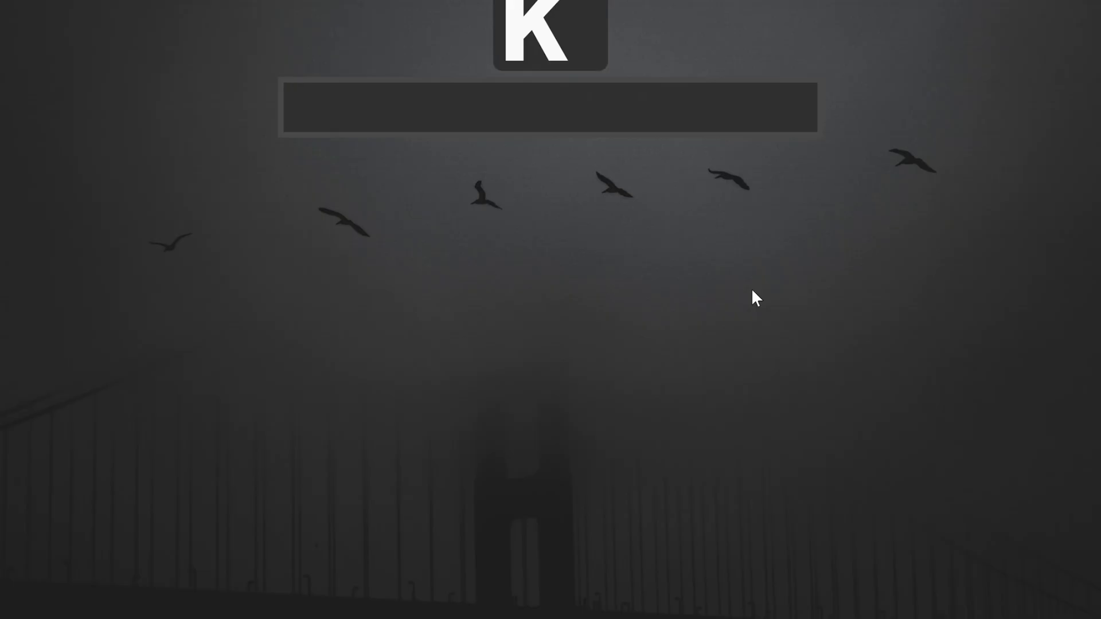
Try to install the currency package from the repository through the PackageControl: Install Package item.
{"action": "type", "text": "packa"}
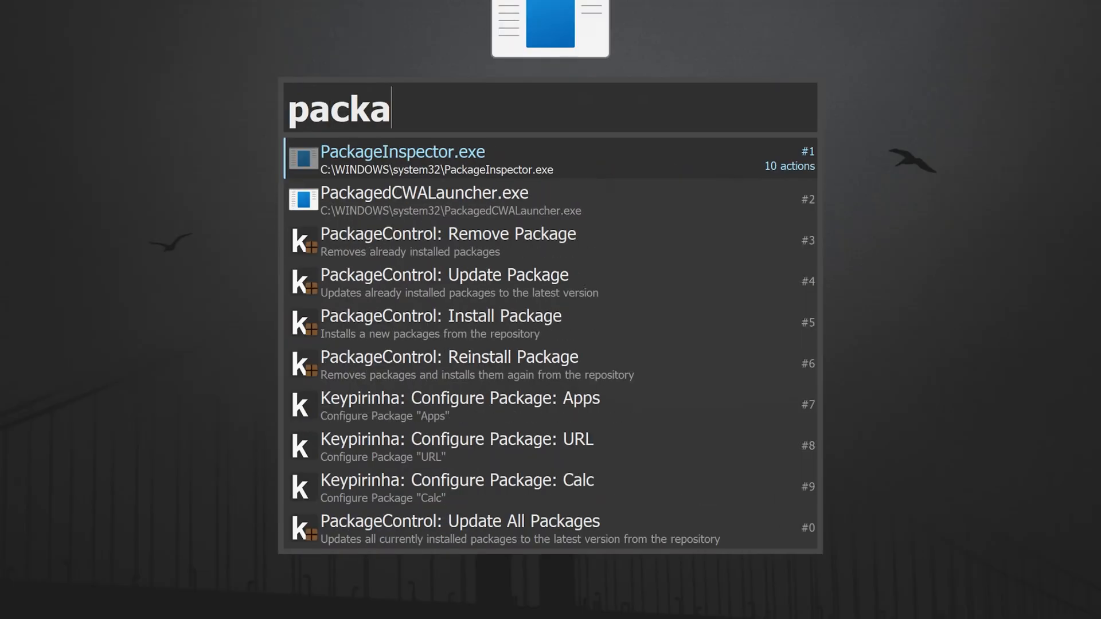
{"action": "key", "text": "Down"}
{"action": "key", "text": "Down"}
{"action": "key", "text": "Down"}
{"action": "key", "text": "Down"}
{"action": "key", "text": "Return"}
{"action": "key", "text": "Down"}
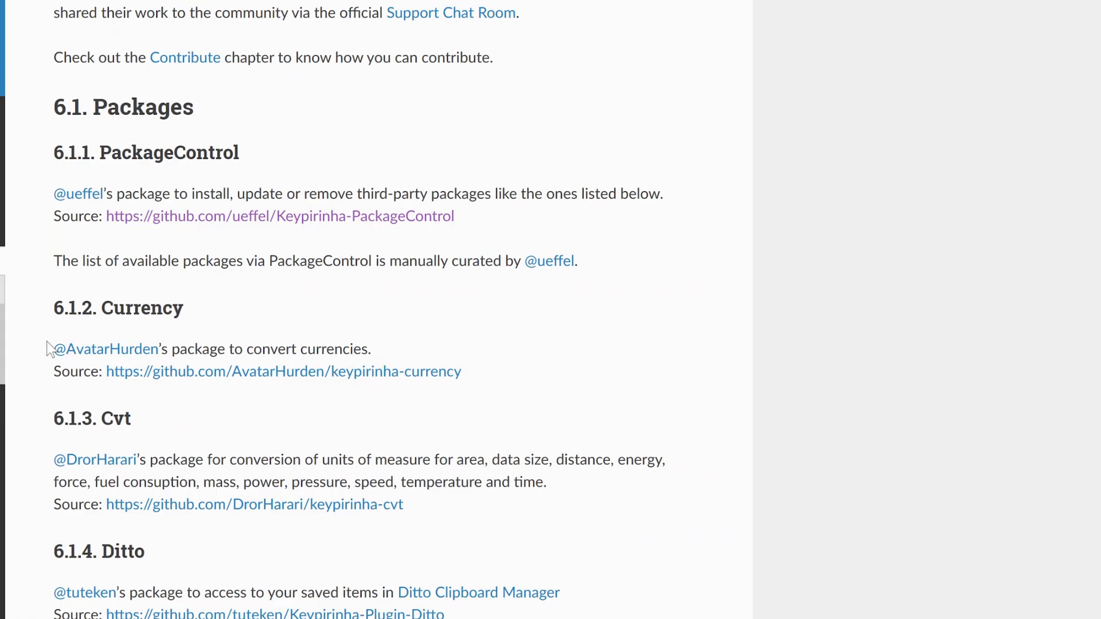
{"action": "left_click_drag", "start_coordinate": [52, 349], "coordinate": [412, 336]}
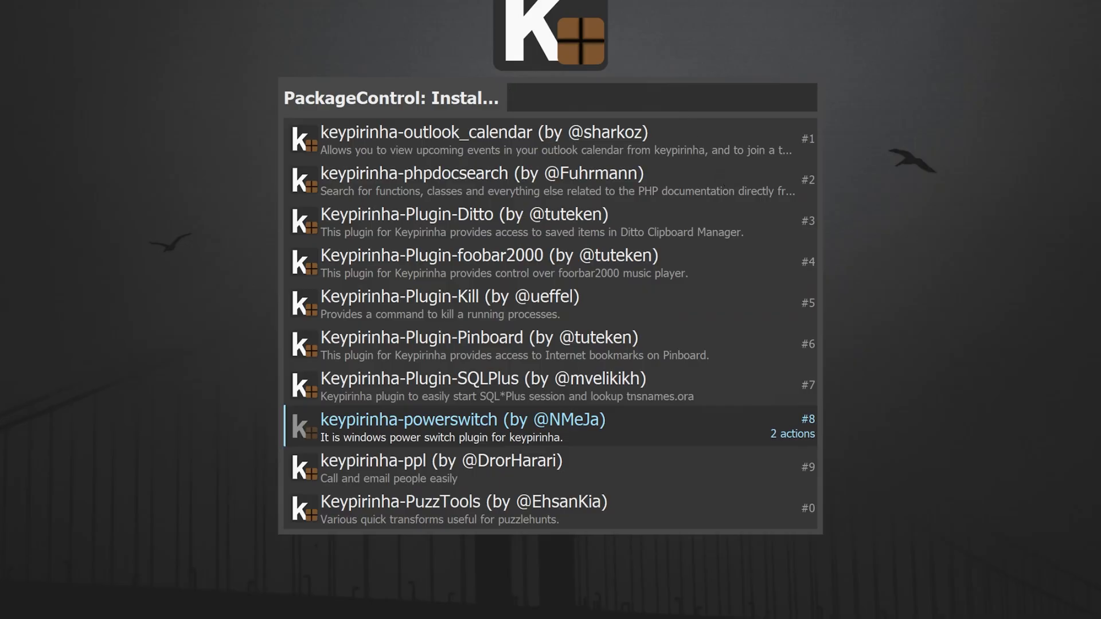
{"action": "type", "text": "curren"}
{"action": "key", "text": "Return"}
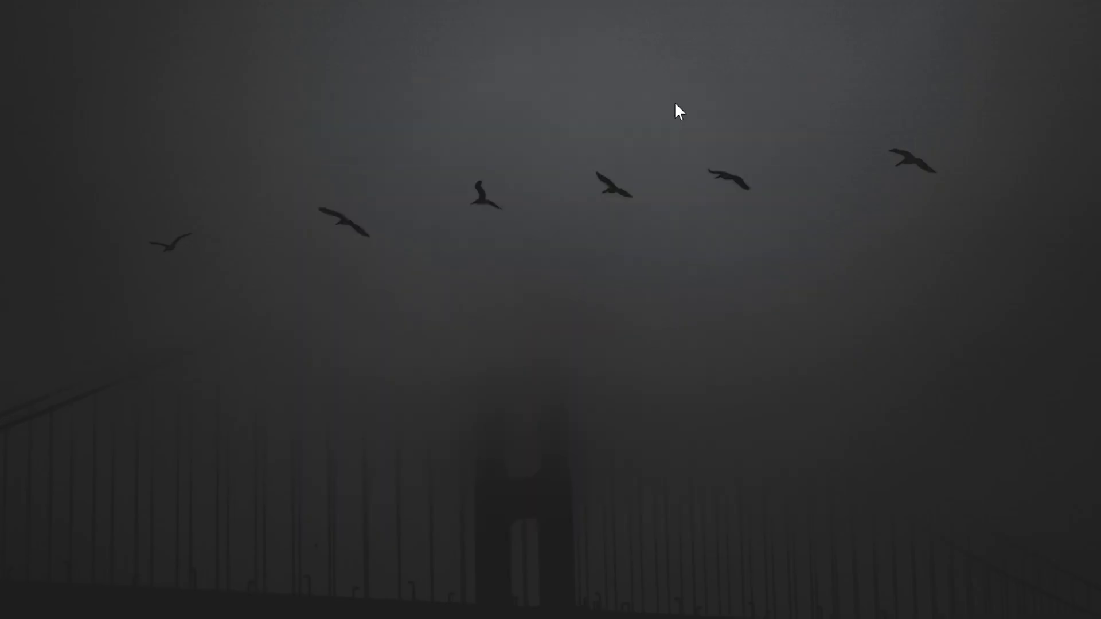
Try to convert 1 USD to euros in the LaunchBox.
{"action": "key", "text": "ctrl+super+k"}
{"action": "type", "text": "1 usd "}
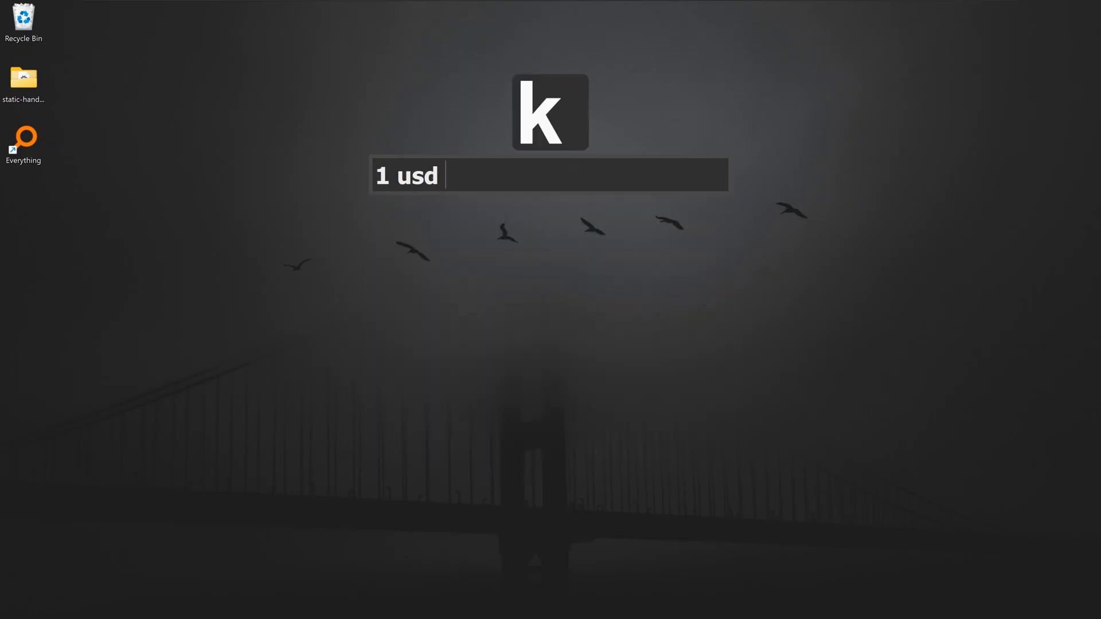
{"action": "type", "text": "in 1 eu"}
{"action": "key", "text": "BackSpace"}
{"action": "type", "text": "eur"}
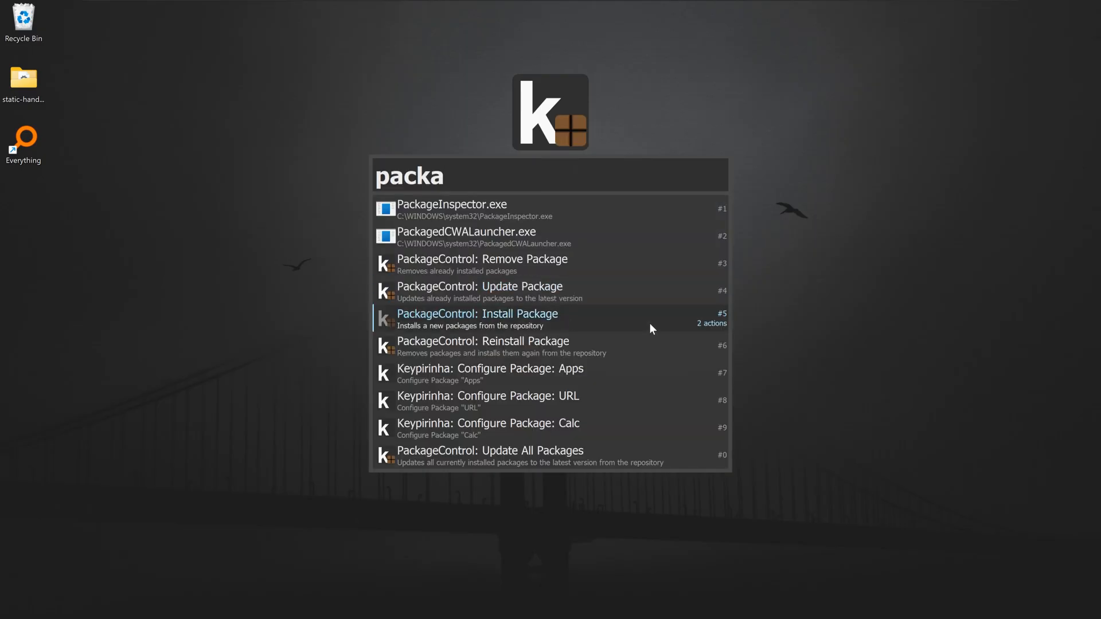
Dismiss the PackageControl install list and move Currency.keypirinha-package from Downloads into the InstalledPackages folder.
{"action": "left_click", "coordinate": [649, 322]}
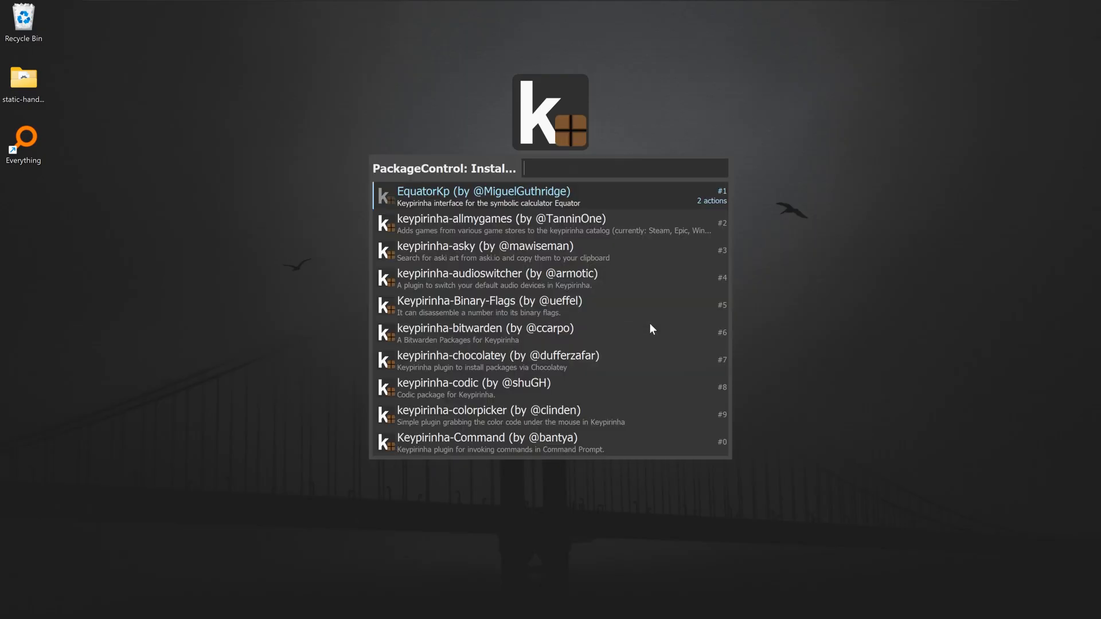
{"action": "key", "text": "Escape"}
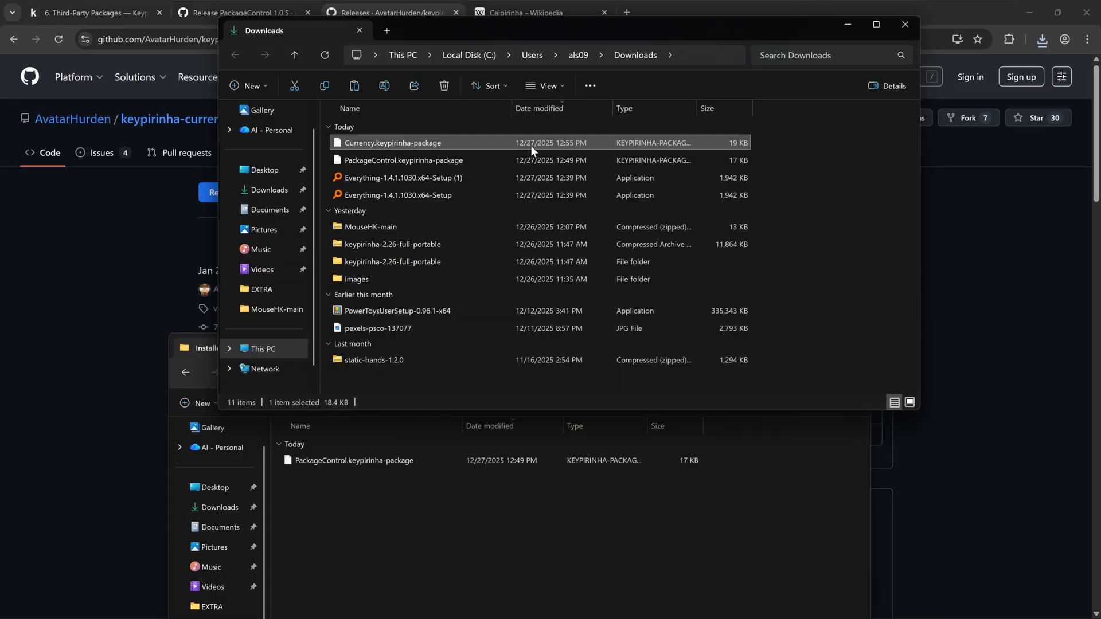
{"action": "left_click_drag", "start_coordinate": [531, 143], "coordinate": [602, 453]}
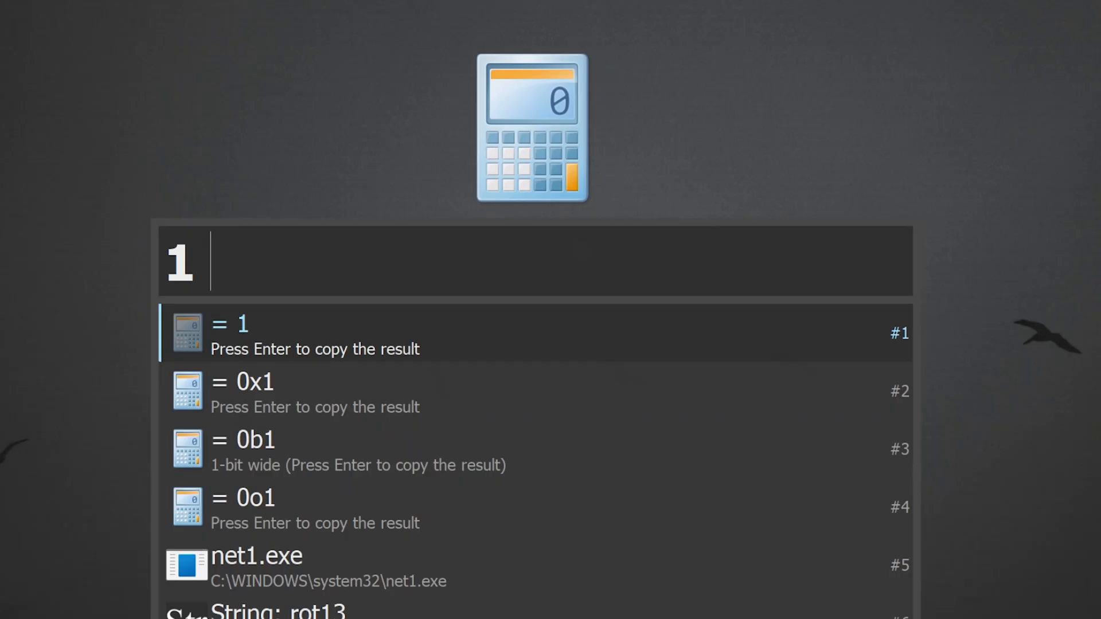
Query the value of 1 USD in the LaunchBox and change the conversion query to "1 usd in idr".
{"action": "type", "text": "1 usd in 1 eur"}
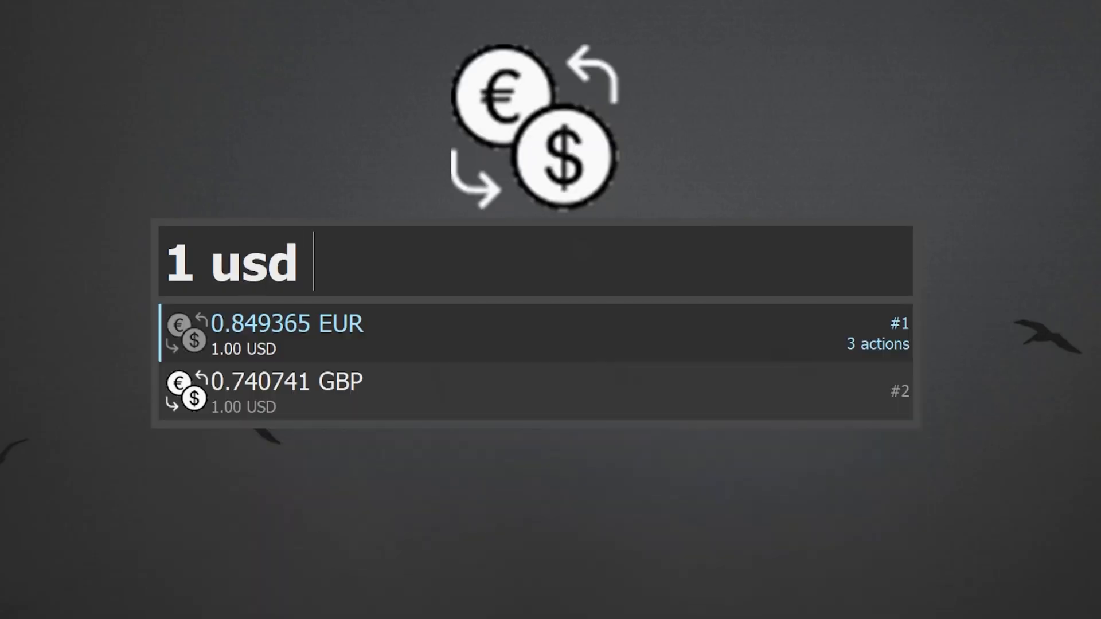
{"action": "key", "text": "Left"}
{"action": "key", "text": "Left"}
{"action": "key", "text": "Left"}
{"action": "key", "text": "BackSpace"}
{"action": "key", "text": "BackSpace"}
{"action": "key", "text": "BackSpace"}
{"action": "key", "text": "Delete"}
{"action": "key", "text": "Delete"}
{"action": "key", "text": "Delete"}
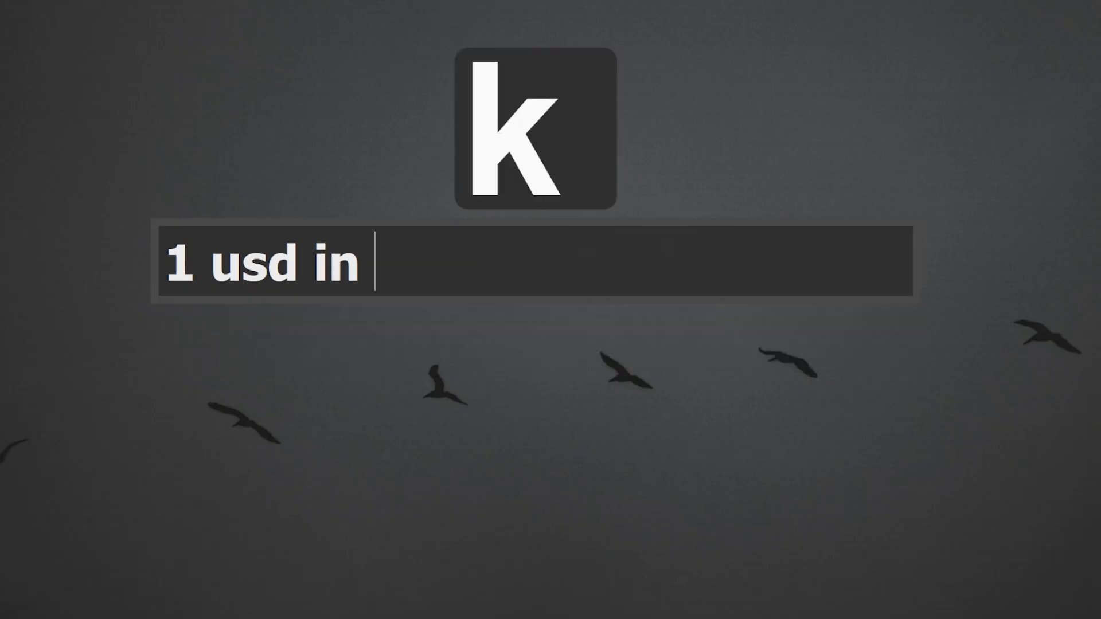
{"action": "type", "text": "idr"}
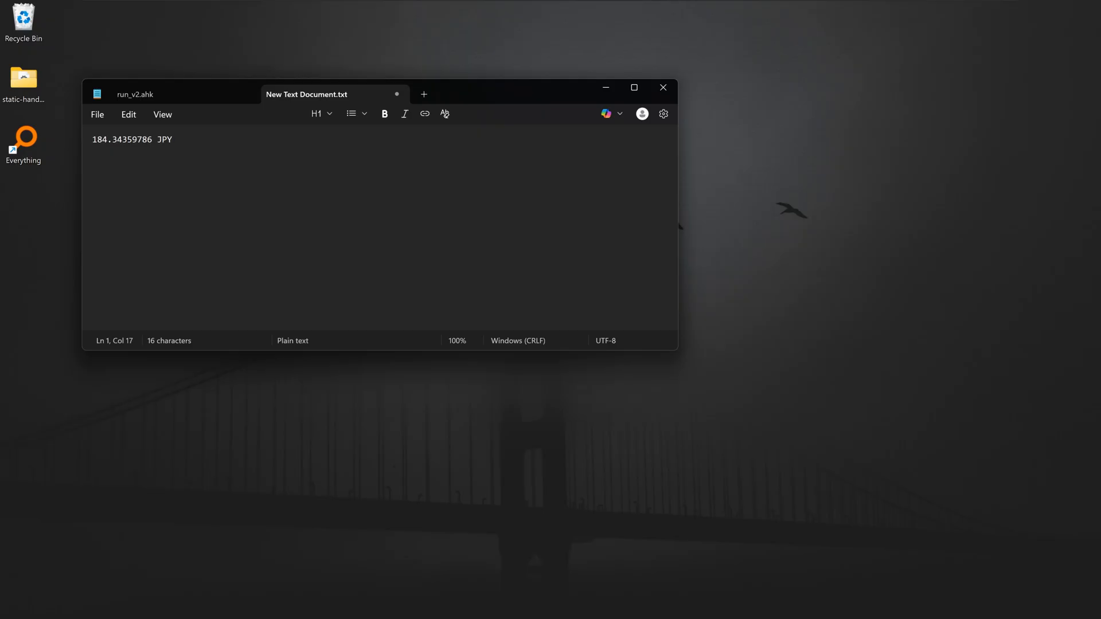
Convert 1 USD to Hungarian forints with the query "1 usd in HUF" and accept the result.
{"action": "key", "text": "ctrl+super+k"}
{"action": "type", "text": "1 usd in "}
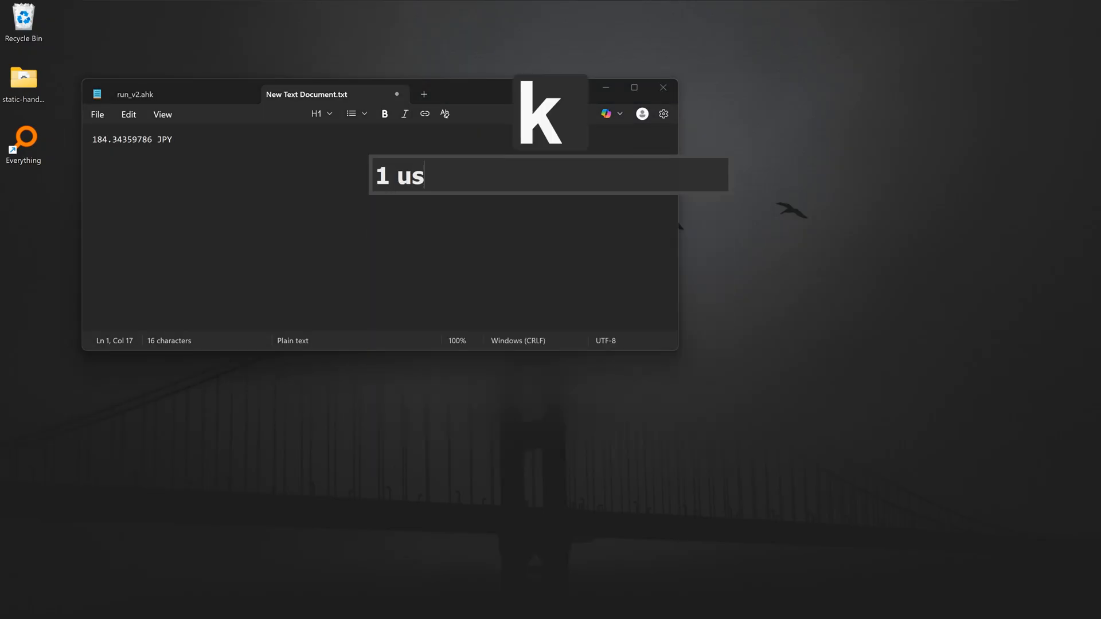
{"action": "type", "text": "HUF"}
{"action": "key", "text": "Return"}
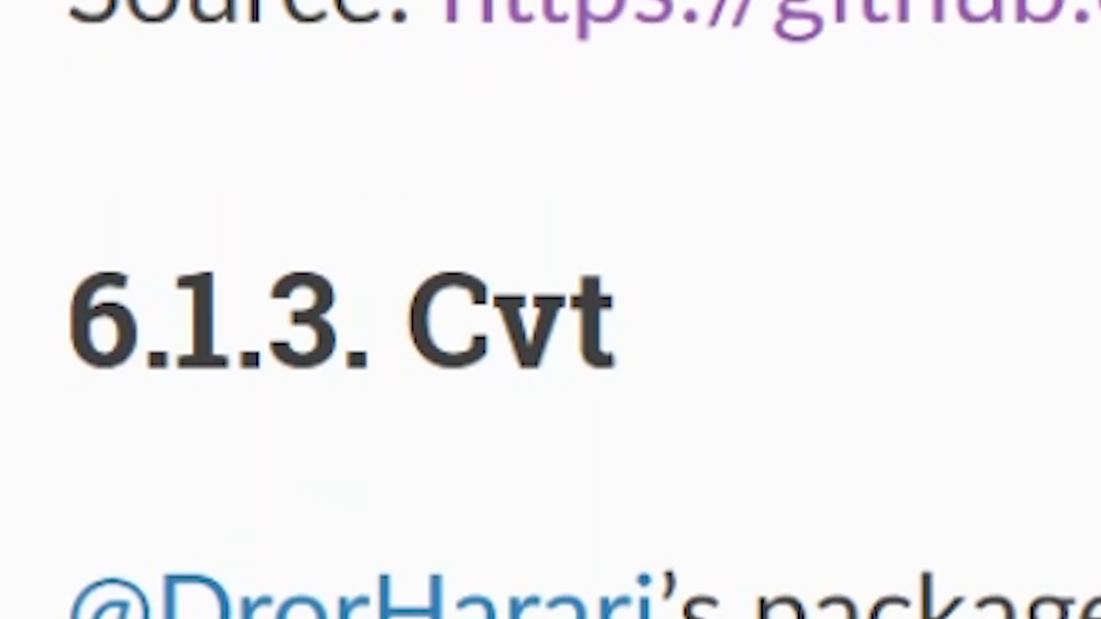
Find the Cvt package entry and look up unit conversions with the query "1 m in".
{"action": "left_click_drag", "start_coordinate": [116, 299], "coordinate": [1080, 303]}
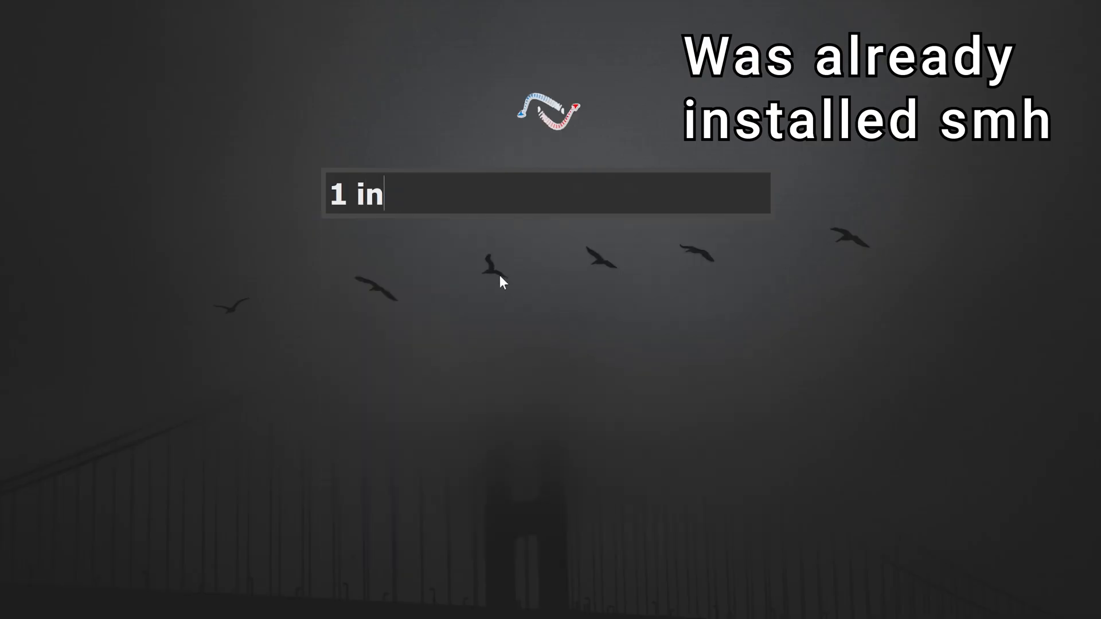
{"action": "key", "text": "BackSpace"}
{"action": "key", "text": "BackSpace"}
{"action": "type", "text": "m"}
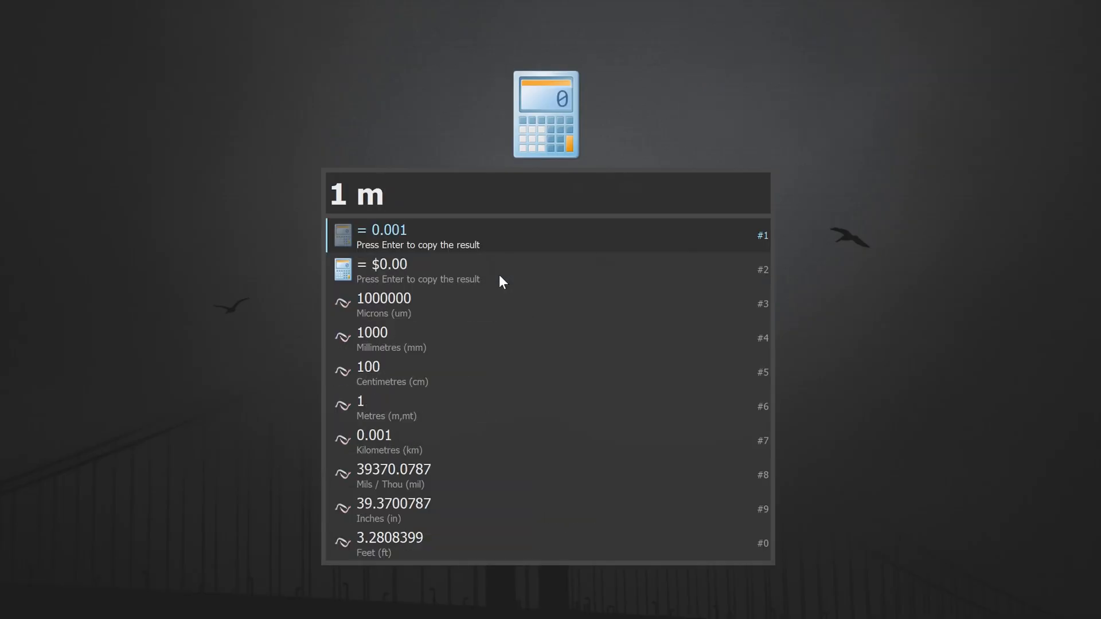
{"action": "type", "text": " in"}
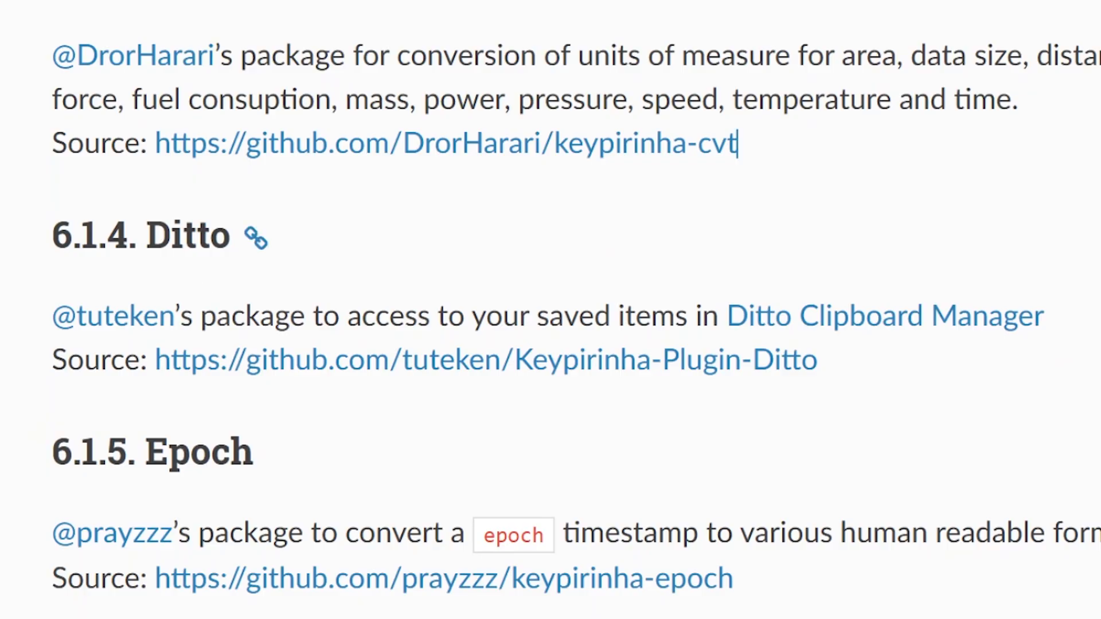
Examine the Ditto and FakerData entries in the list of third-party packages.
{"action": "double_click", "coordinate": [188, 234]}
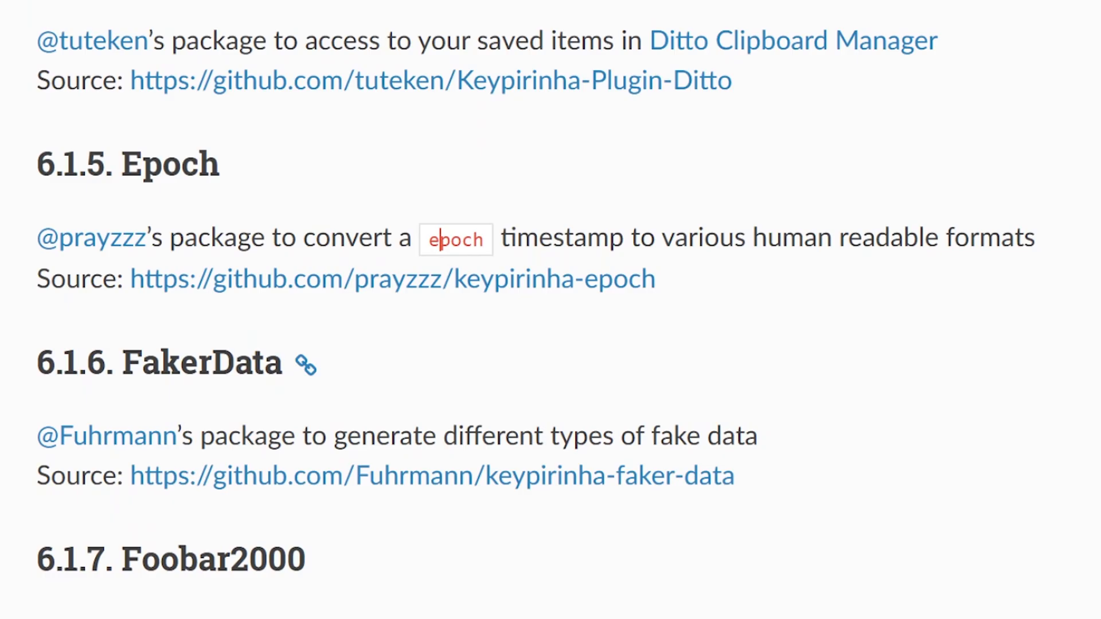
{"action": "left_click_drag", "start_coordinate": [124, 361], "coordinate": [282, 363]}
{"action": "left_click", "coordinate": [390, 435]}
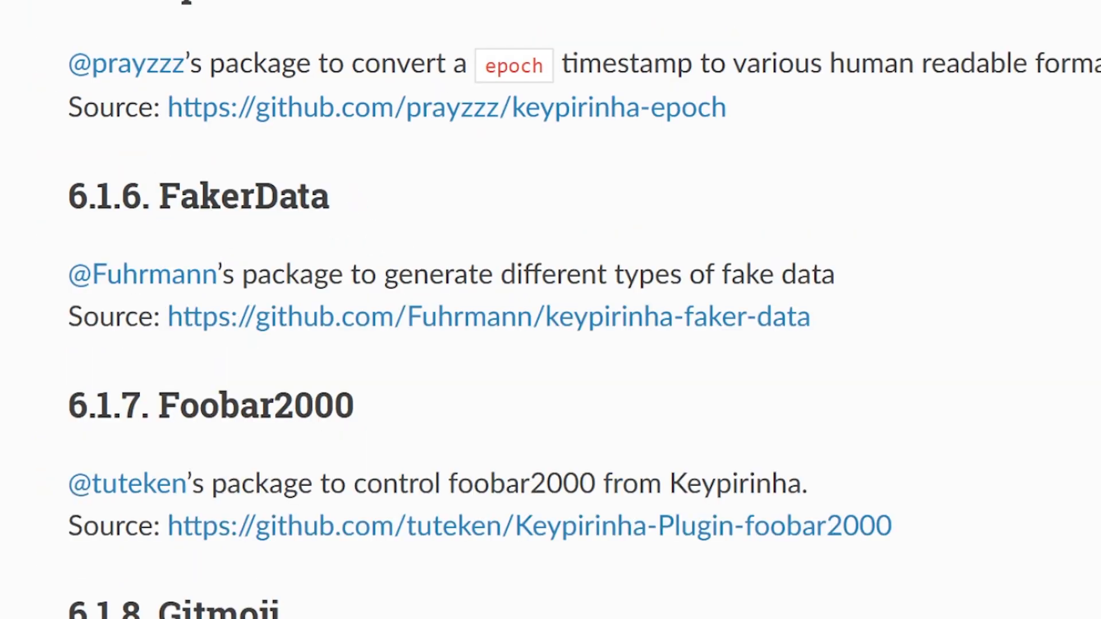
{"action": "left_click_drag", "start_coordinate": [242, 274], "coordinate": [744, 277]}
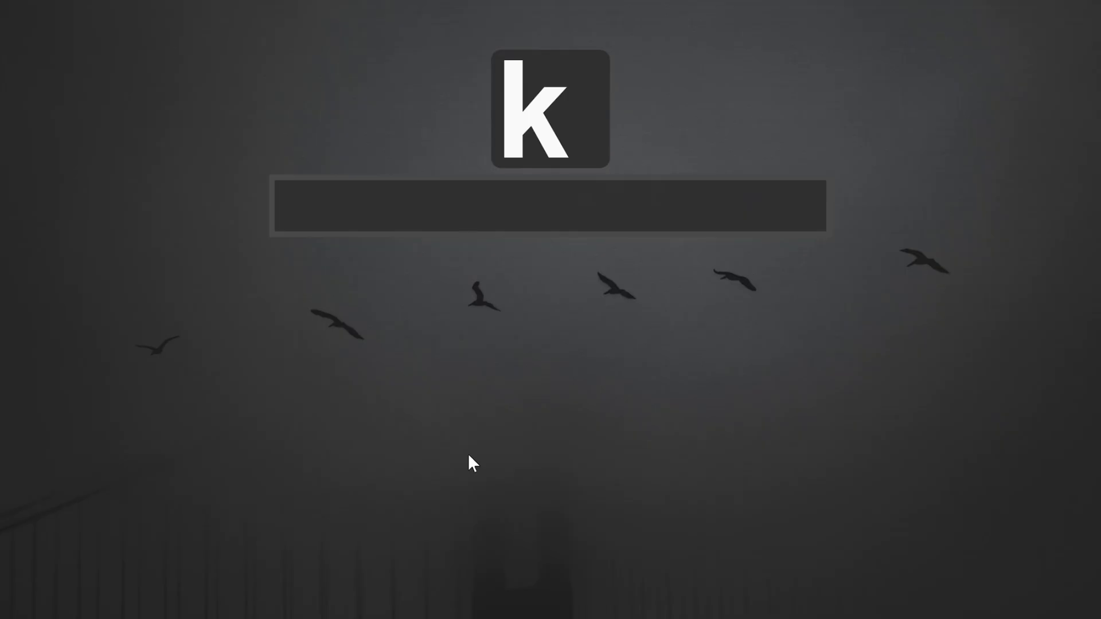
Install the keypirinha-faker-data package through PackageControl: Install Package.
{"action": "type", "text": "packa"}
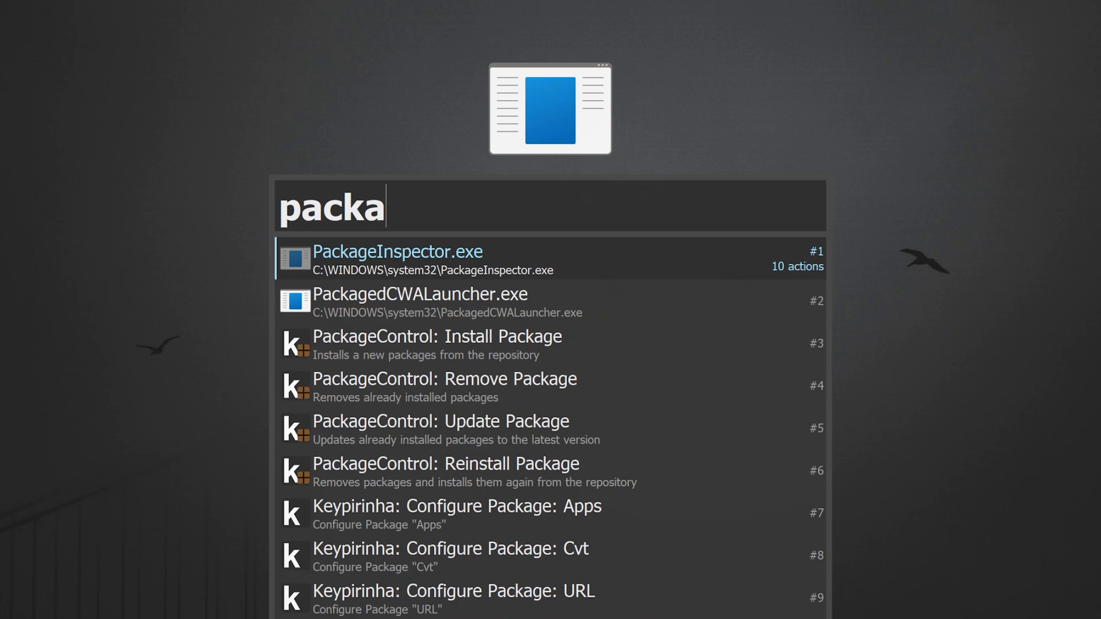
{"action": "key", "text": "Down"}
{"action": "key", "text": "Down"}
{"action": "key", "text": "Return"}
{"action": "type", "text": "fake"}
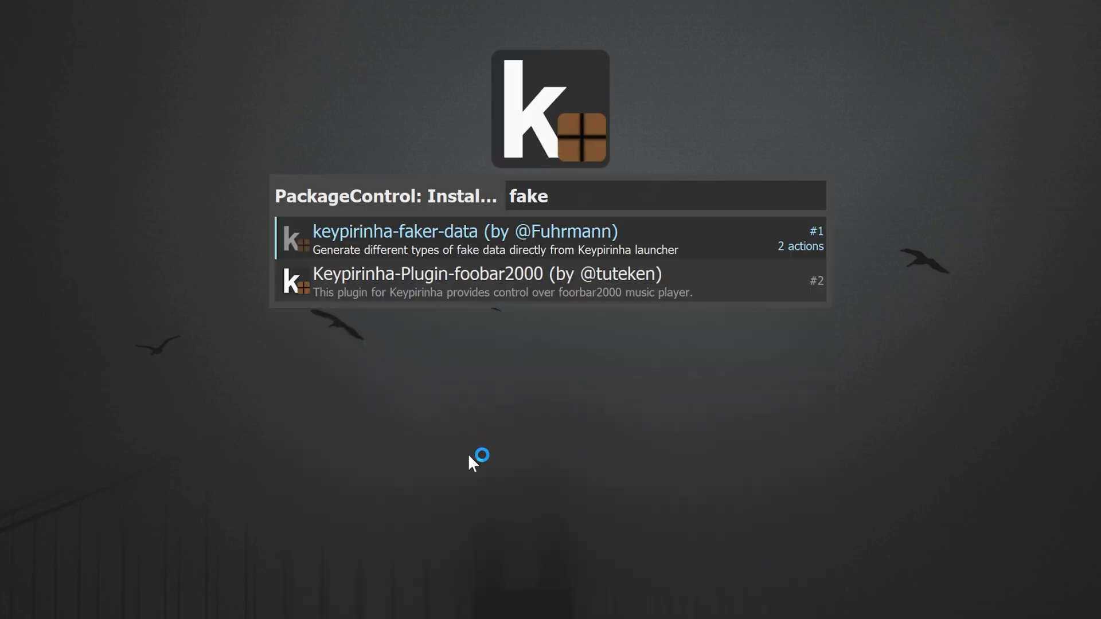
{"action": "key", "text": "Return"}
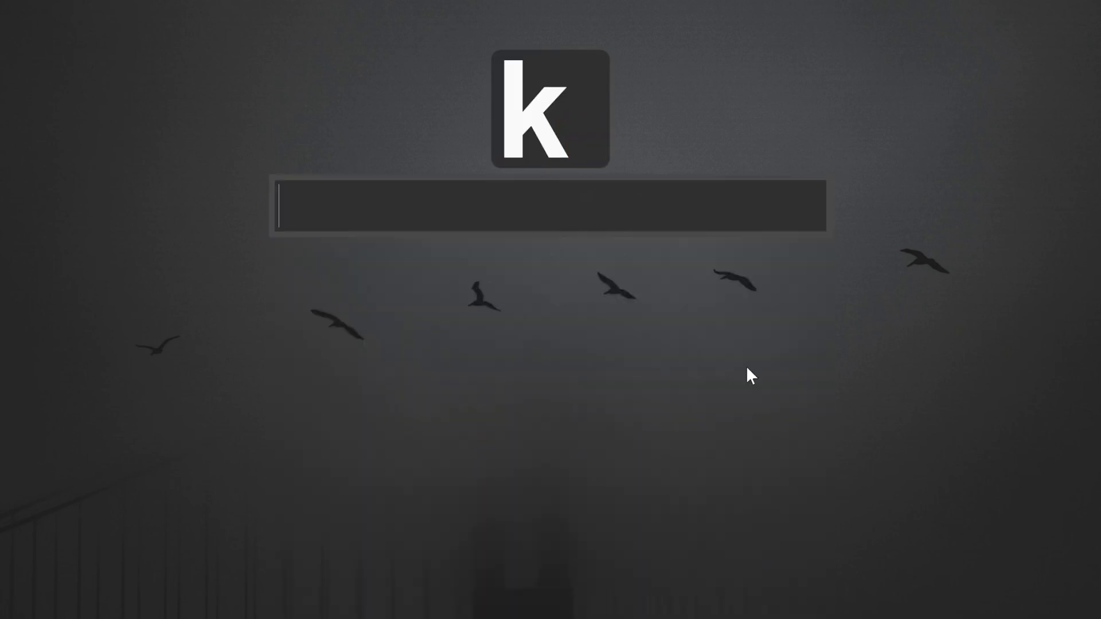
Open the fake data item with "fake" and choose the entry matching "b".
{"action": "type", "text": "fake"}
{"action": "key", "text": "Return"}
{"action": "type", "text": "b"}
{"action": "key", "text": "Return"}
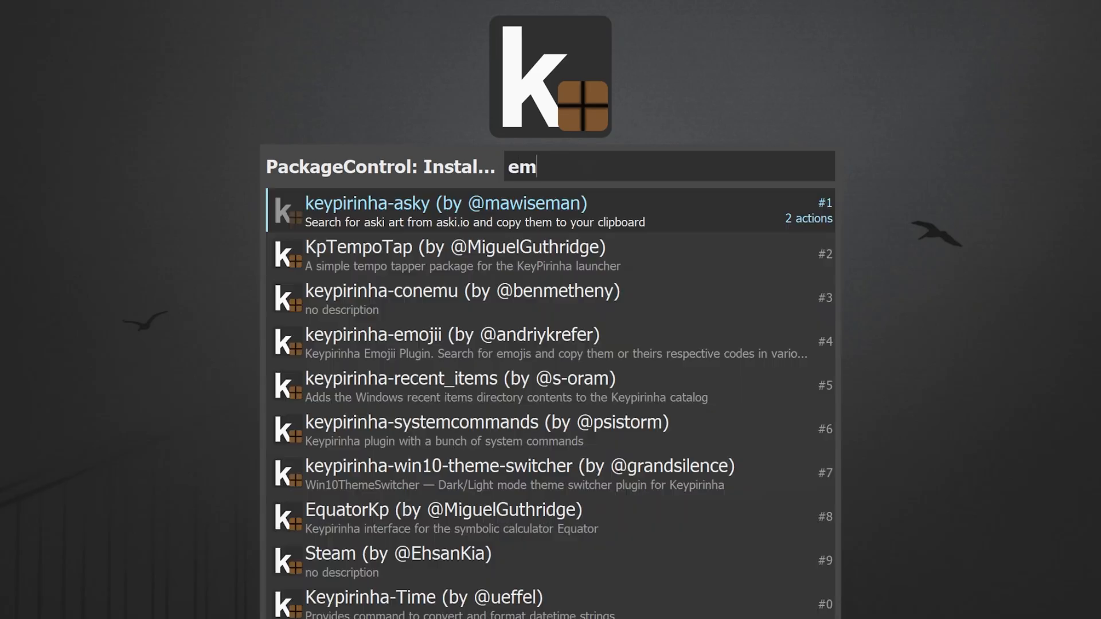
Find the keypirinha-emojii package in the PackageControl install list, install it, and open the Emojii: Search item.
{"action": "type", "text": "oji"}
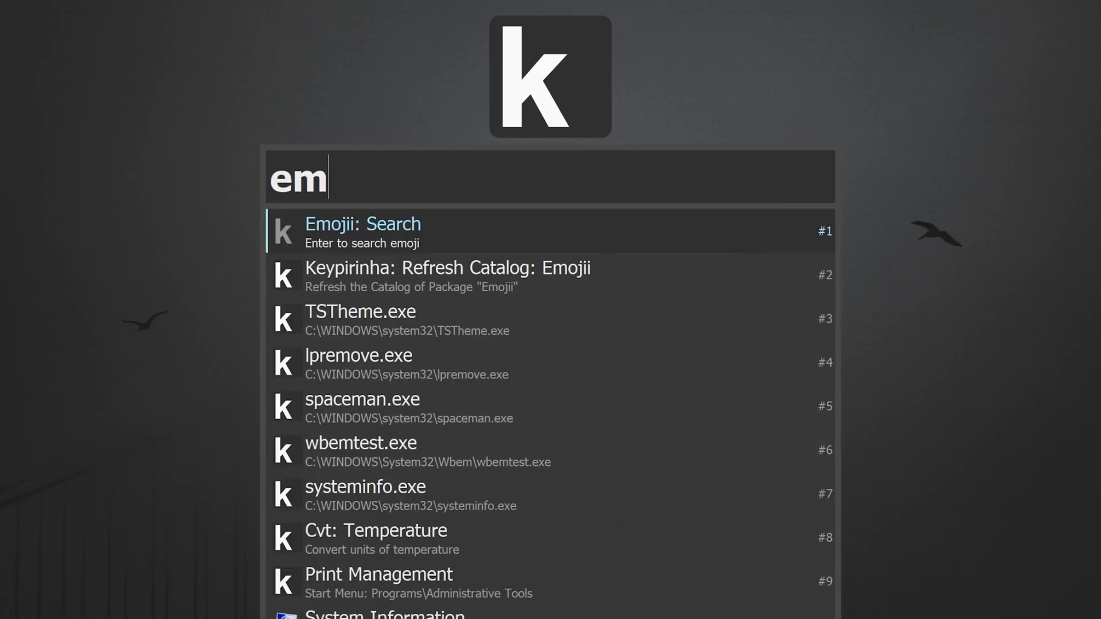
{"action": "type", "text": "oji"}
{"action": "key", "text": "Return"}
Search the emojis for "happy" and "smile", and clear the search text.
{"action": "type", "text": "h"}
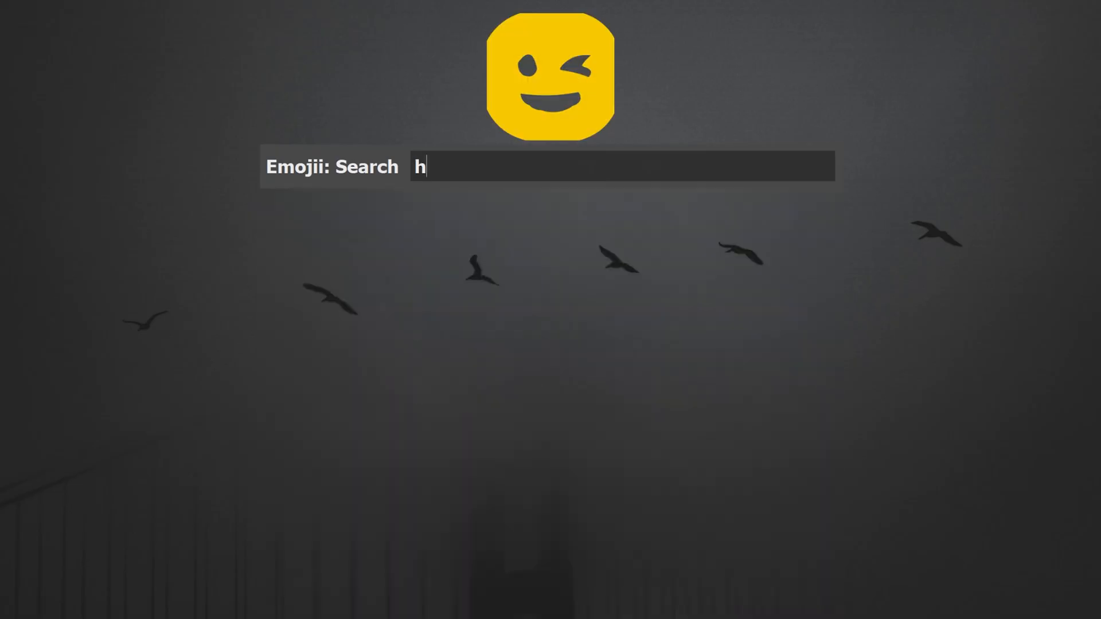
{"action": "type", "text": "appy"}
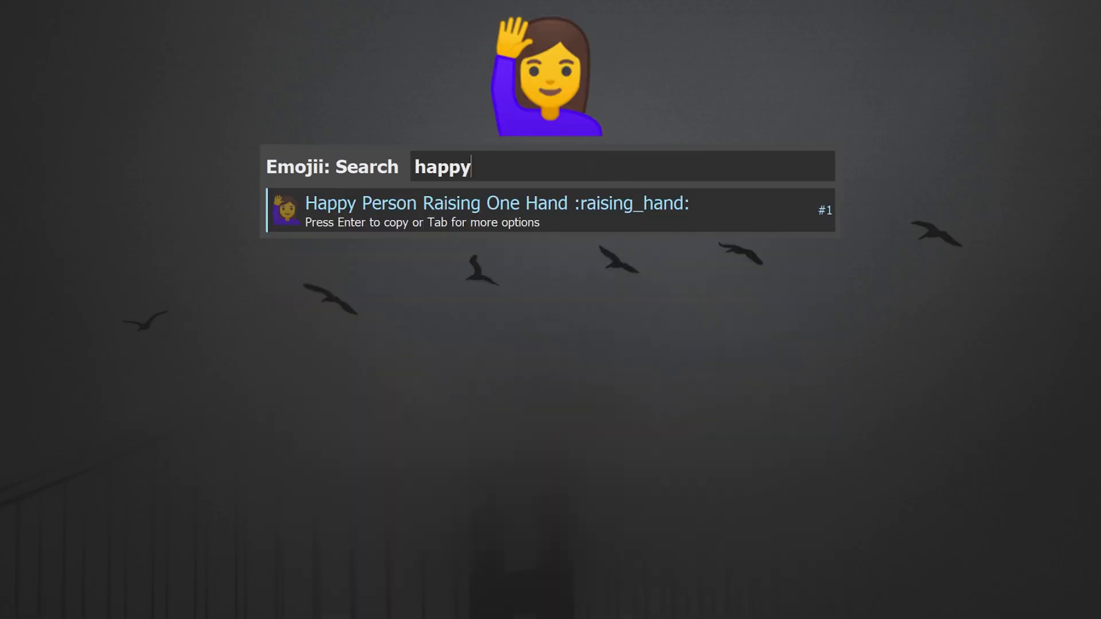
{"action": "key", "text": "ctrl+BackSpace"}
{"action": "type", "text": "smile"}
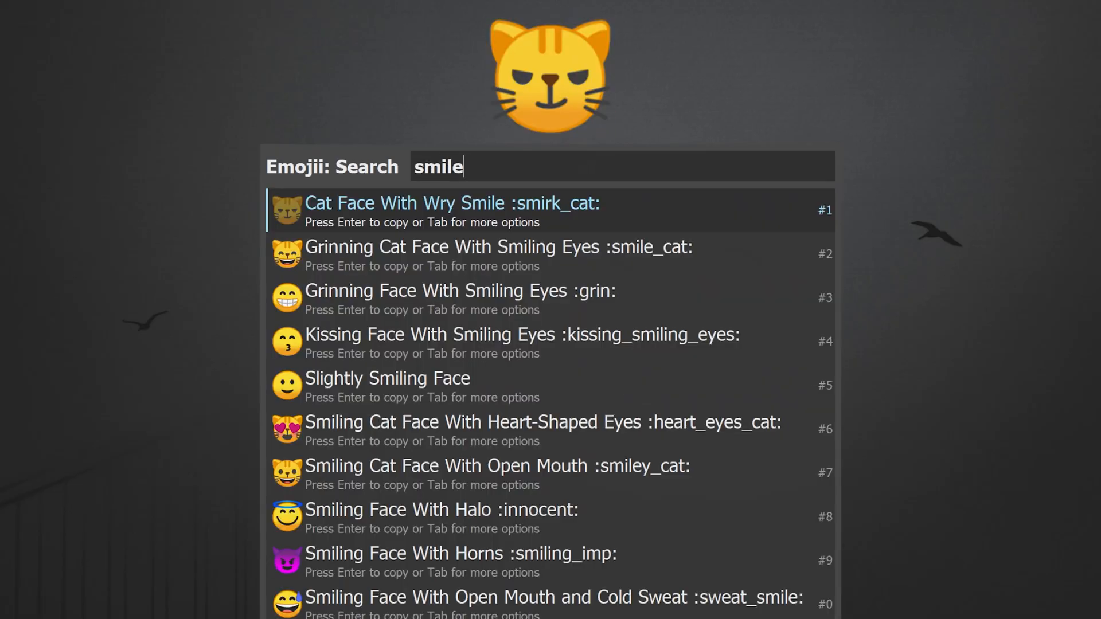
{"action": "key", "text": "ctrl+BackSpace"}
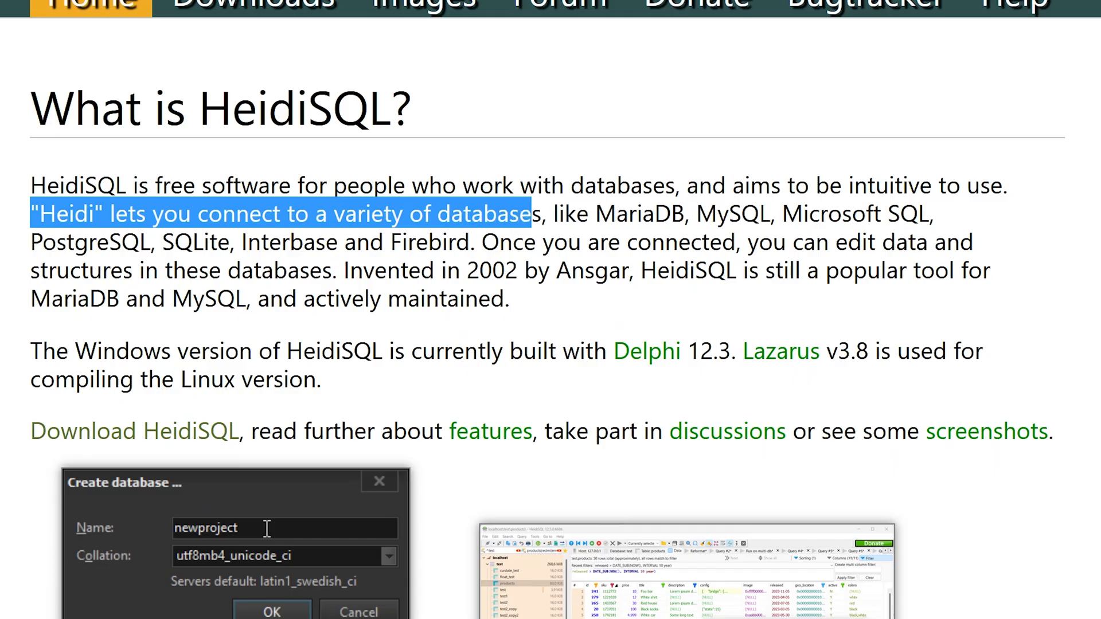
{"action": "left_click_drag", "start_coordinate": [532, 214], "coordinate": [470, 242]}
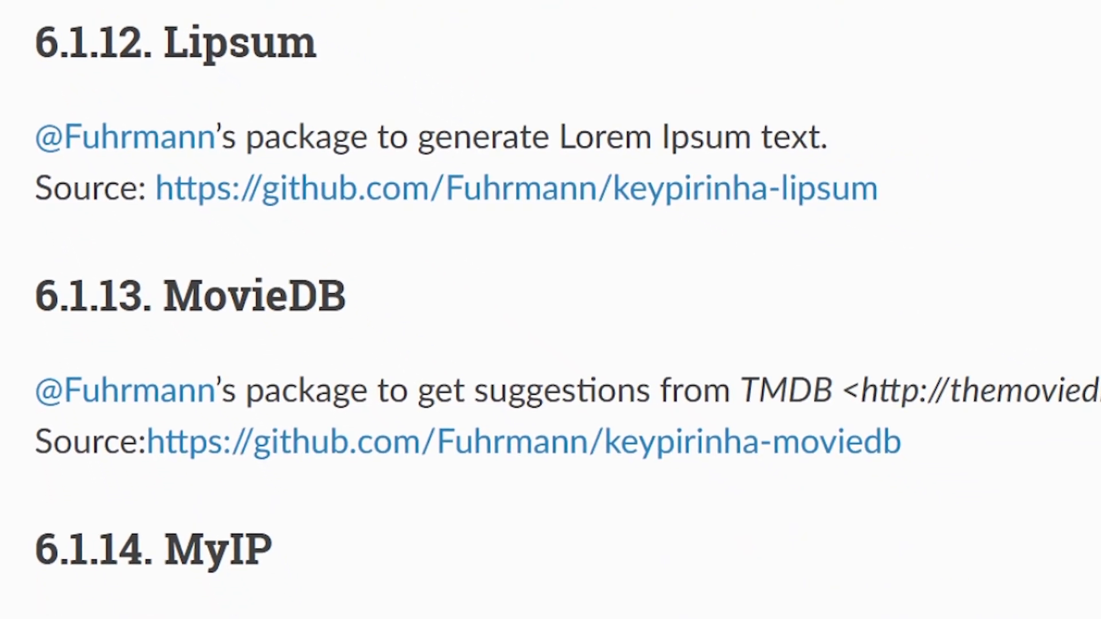
Search the launcher for the movie items and open the list of popular movies.
{"action": "type", "text": "mobie"}
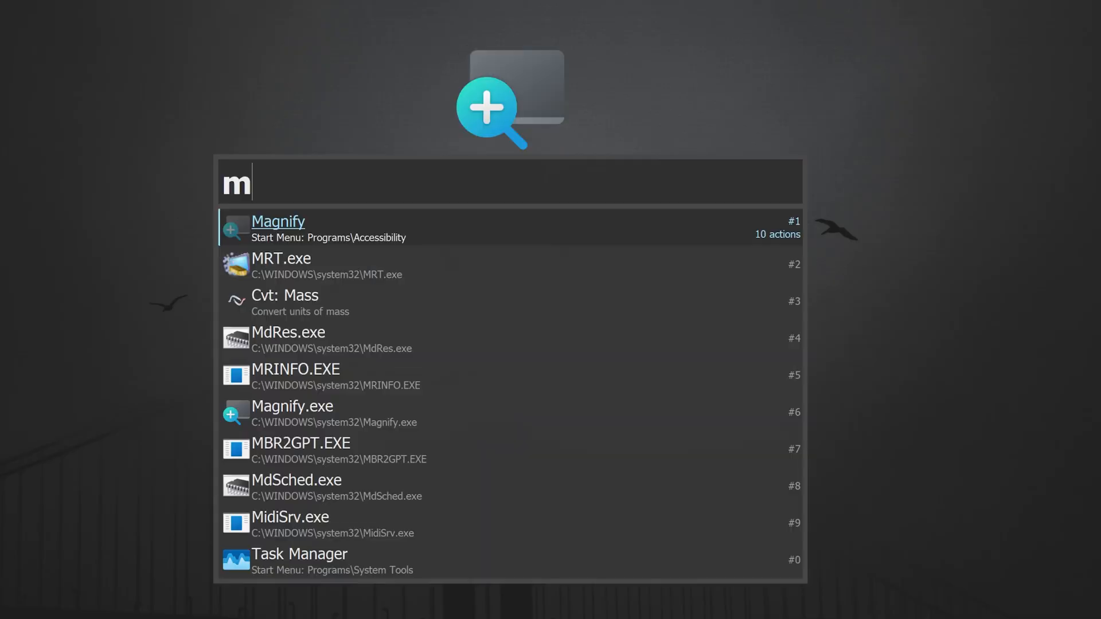
{"action": "key", "text": "Down"}
{"action": "key", "text": "Return"}
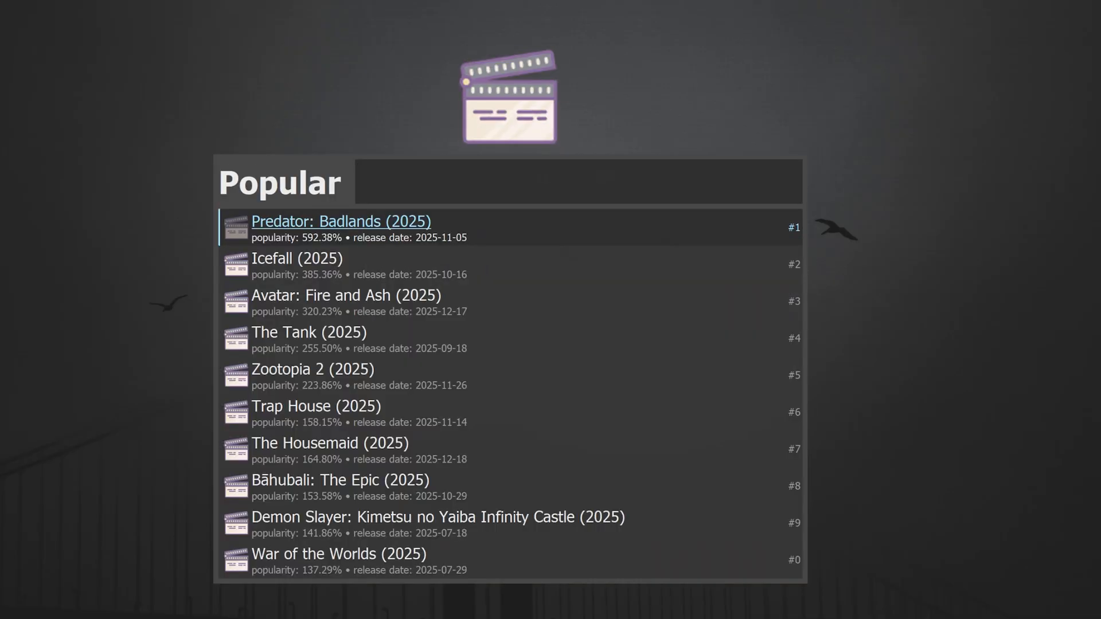
Open the details of The Housemaid (2025) from the popular movies list.
{"action": "key", "text": "Down"}
{"action": "key", "text": "Down"}
{"action": "key", "text": "Down"}
{"action": "key", "text": "Down"}
{"action": "key", "text": "Down"}
{"action": "key", "text": "Down"}
{"action": "key", "text": "Return"}
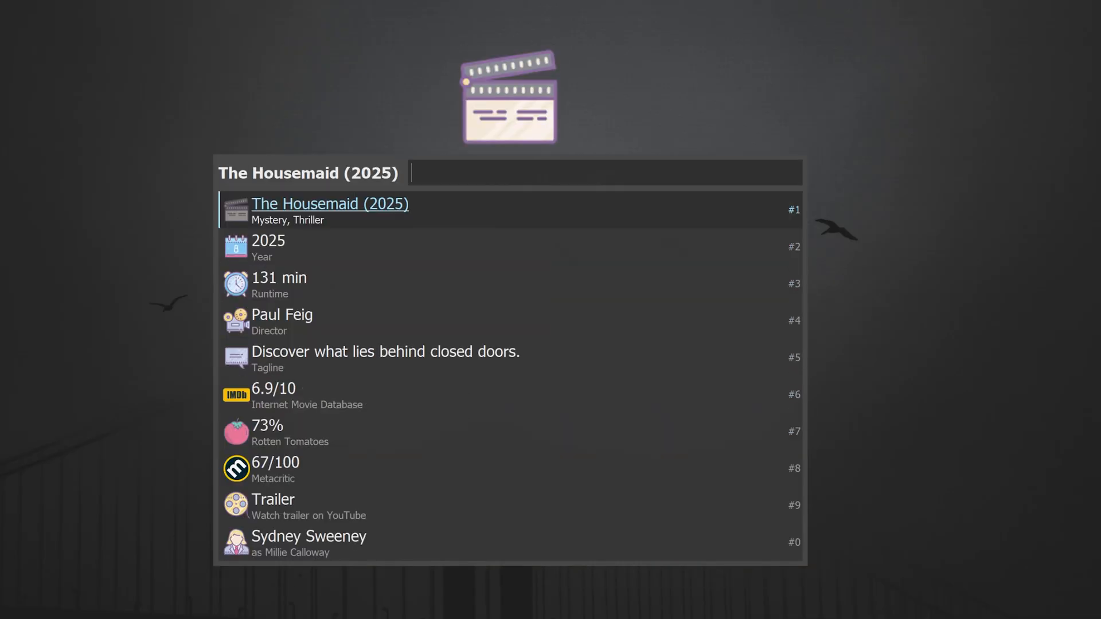
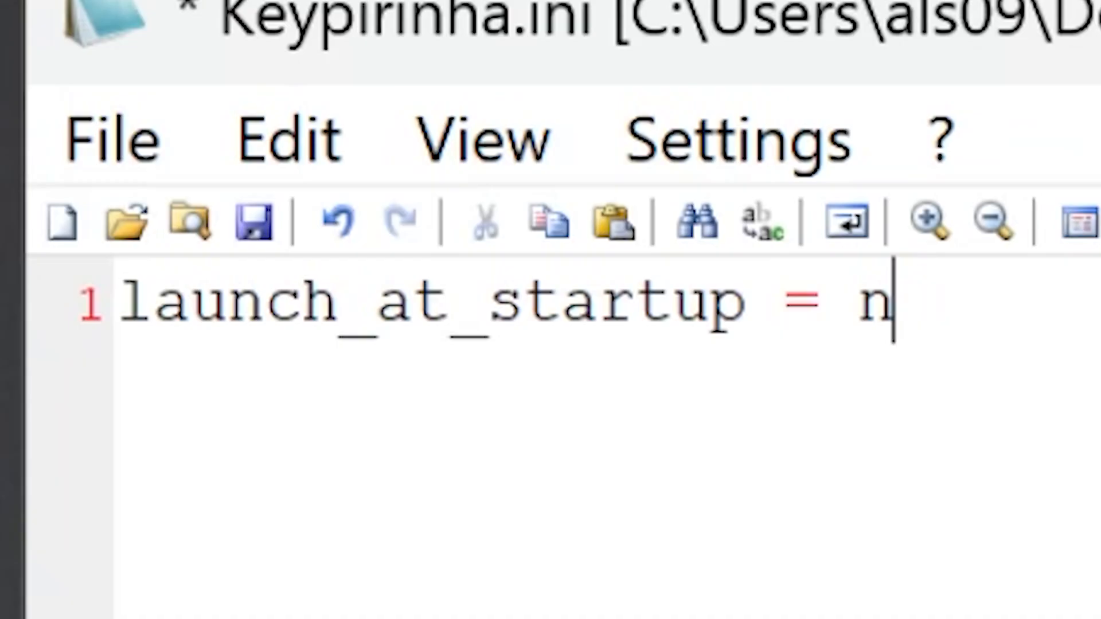
Set launch_at_startup to yes in the user Keypirinha.ini file and save it.
{"action": "type", "text": "yes"}
{"action": "key", "text": "ctrl+s"}
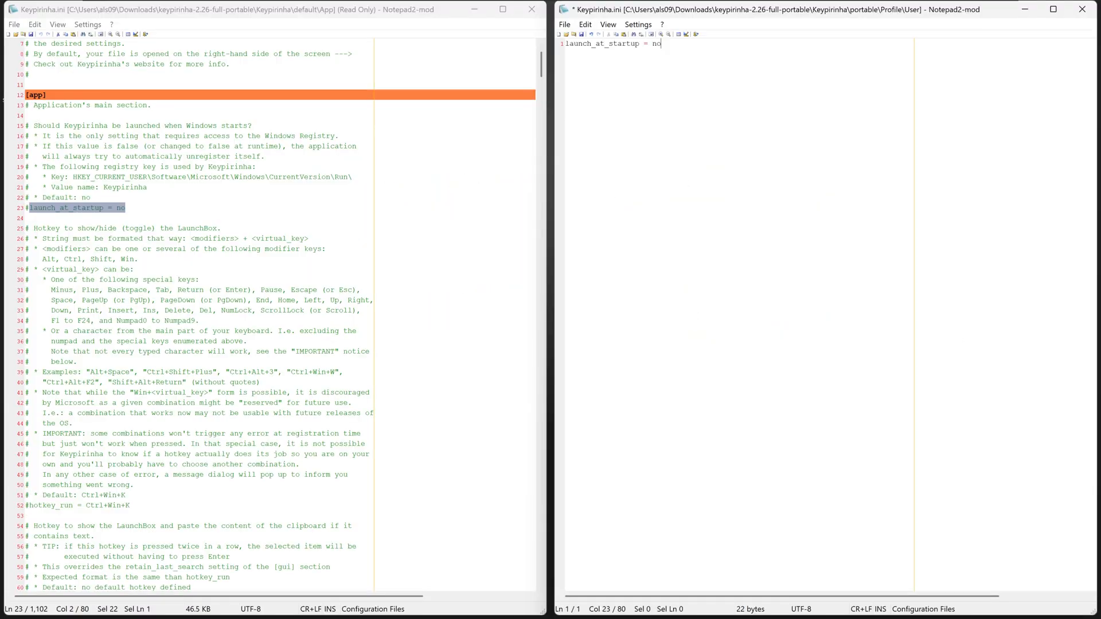
{"action": "key", "text": "BackSpace"}
{"action": "key", "text": "BackSpace"}
{"action": "type", "text": "yes"}
{"action": "key", "text": "ctrl+s"}
Add the hotkey_run setting to the user configuration with the value Win+F, save the file and test the hotkey.
{"action": "left_click", "coordinate": [26, 219]}
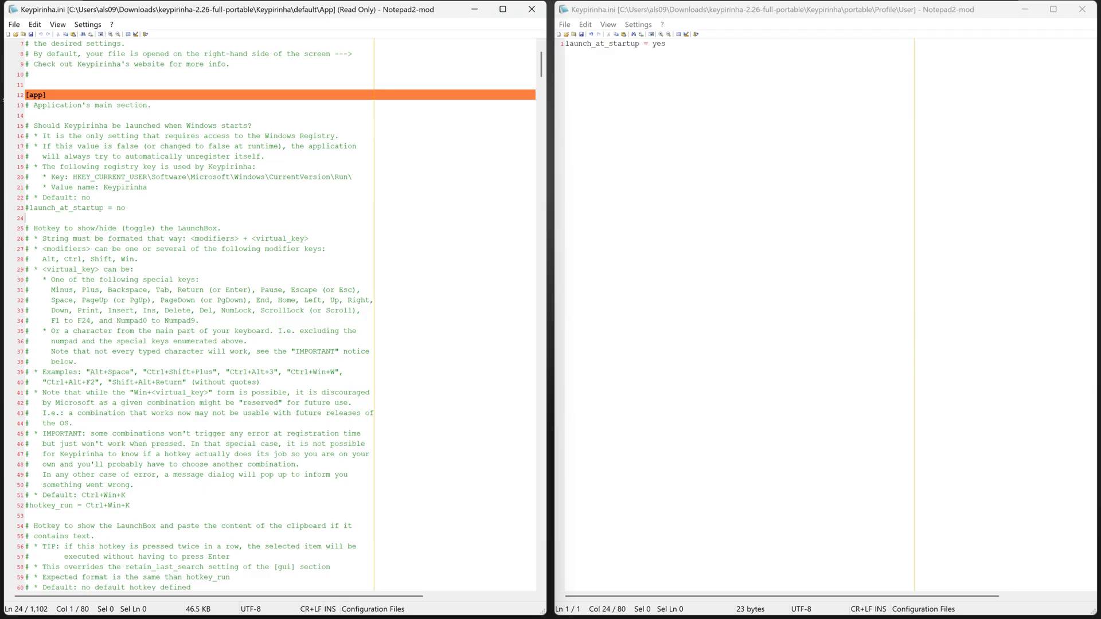
{"action": "scroll", "coordinate": [275, 315], "scroll_direction": "down", "scroll_amount": 2}
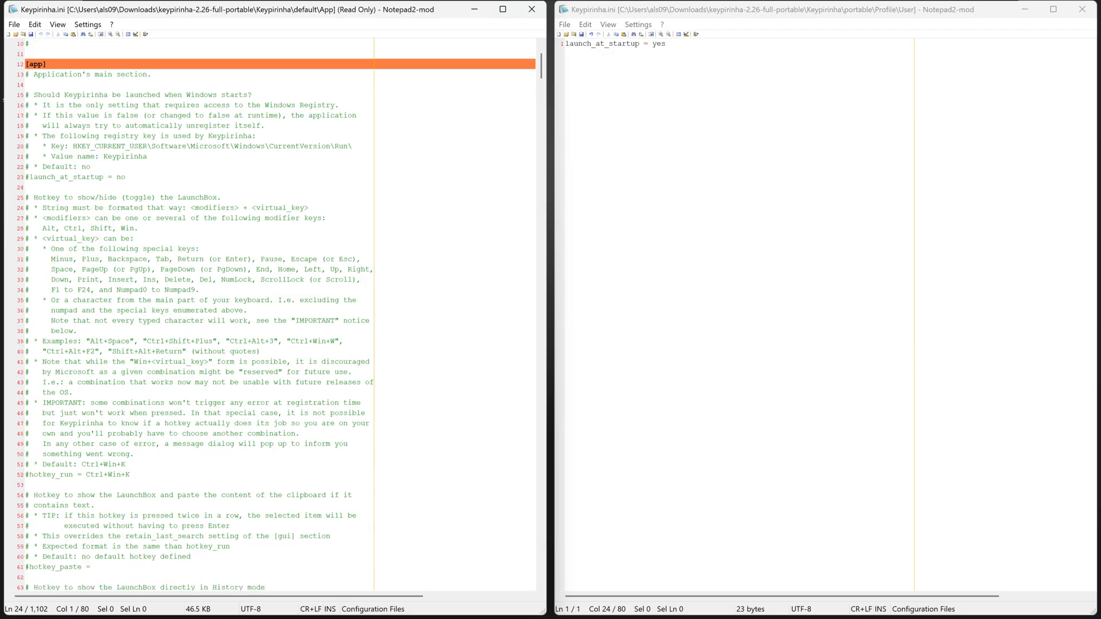
{"action": "scroll", "coordinate": [275, 315], "scroll_direction": "down", "scroll_amount": 1}
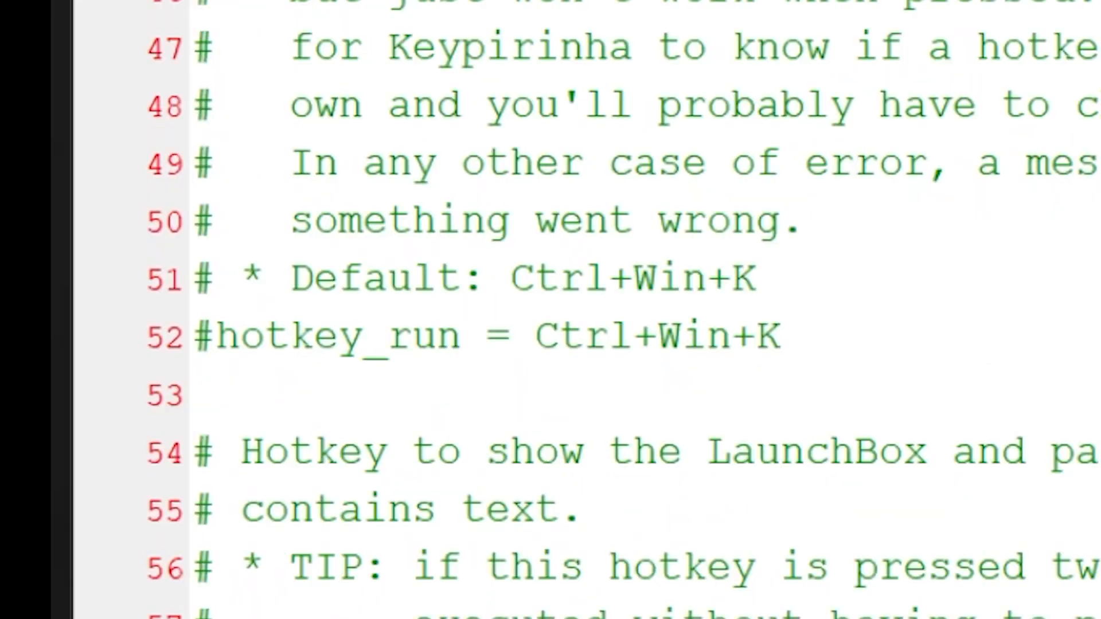
{"action": "left_click_drag", "start_coordinate": [779, 335], "coordinate": [535, 335]}
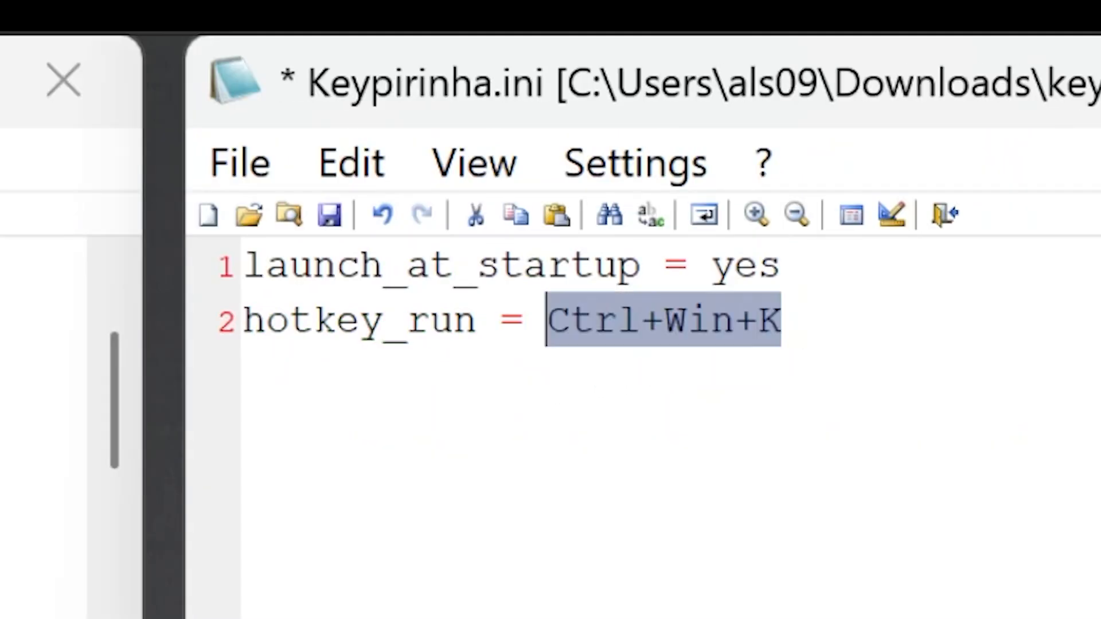
{"action": "type", "text": "Win+"}
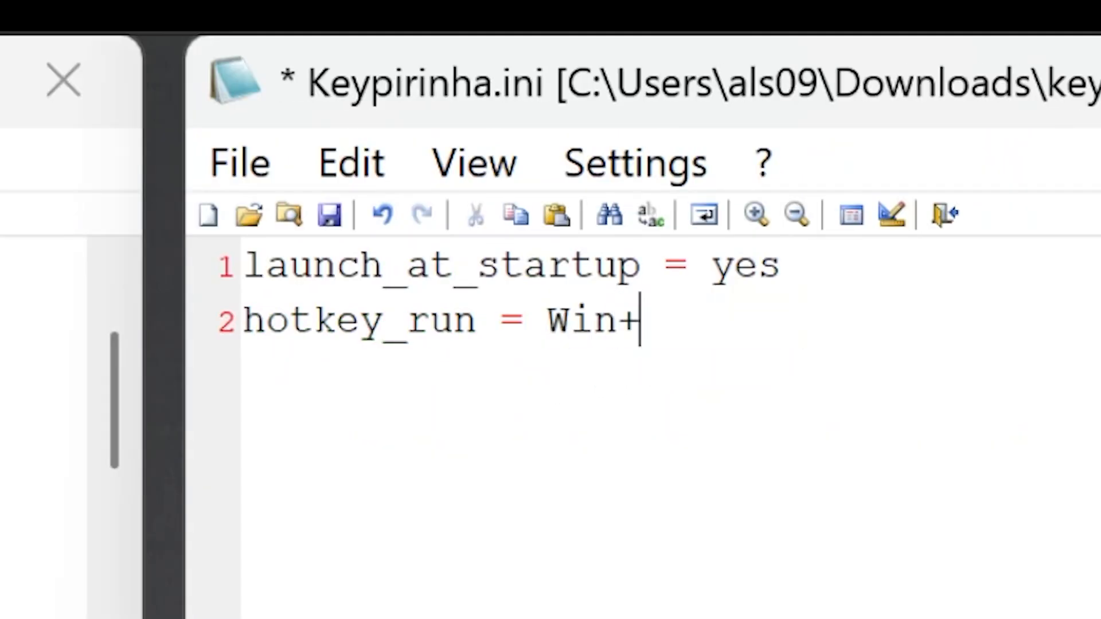
{"action": "type", "text": "F"}
{"action": "key", "text": "ctrl+s"}
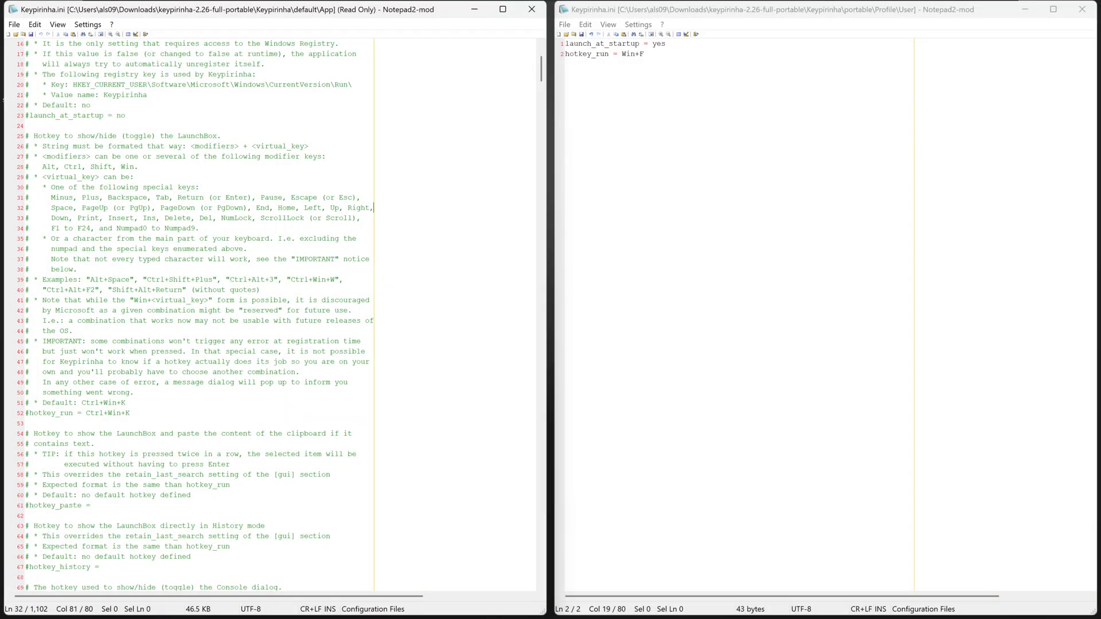
{"action": "key", "text": "super+f"}
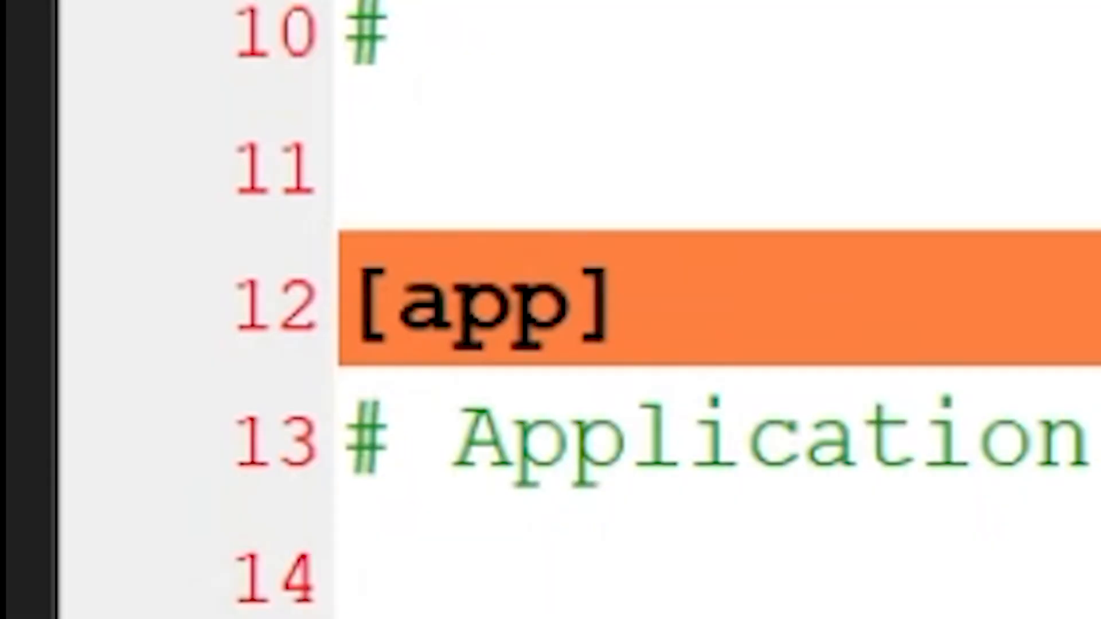
Add an [app] section header above the launch_at_startup line in the user configuration.
{"action": "left_click", "coordinate": [627, 298]}
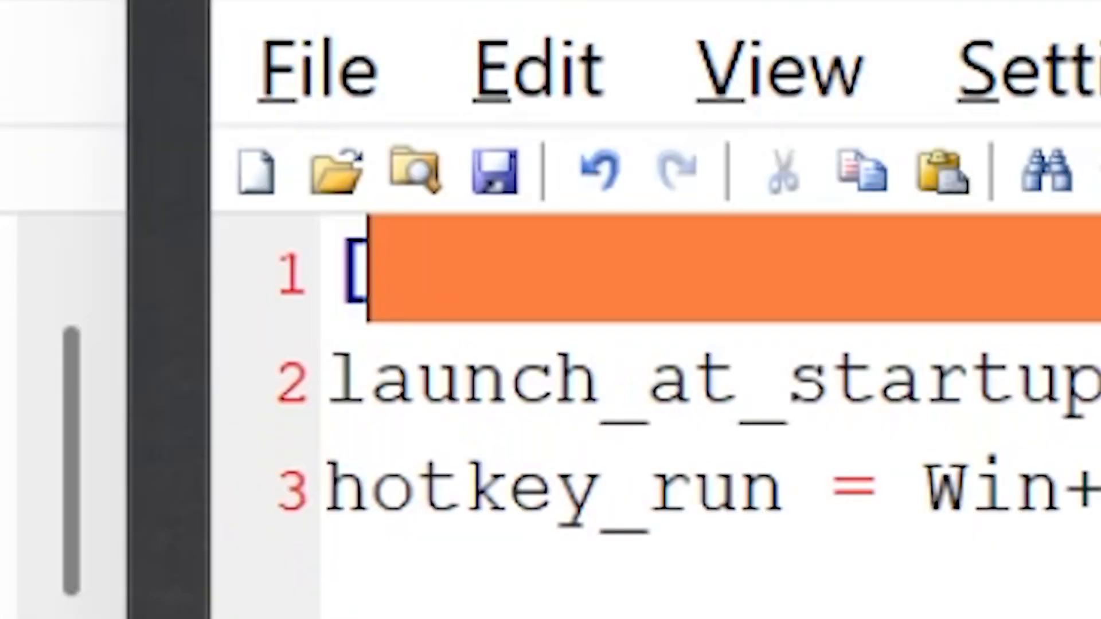
{"action": "type", "text": "]"}
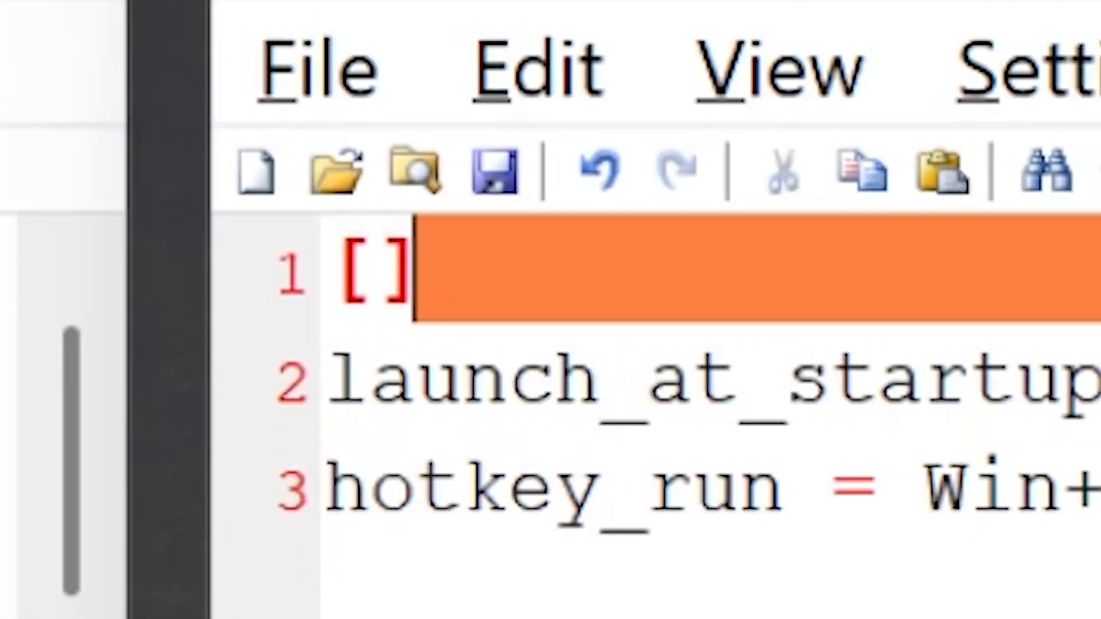
{"action": "key", "text": "Left"}
{"action": "type", "text": "app"}
{"action": "key", "text": "Right"}
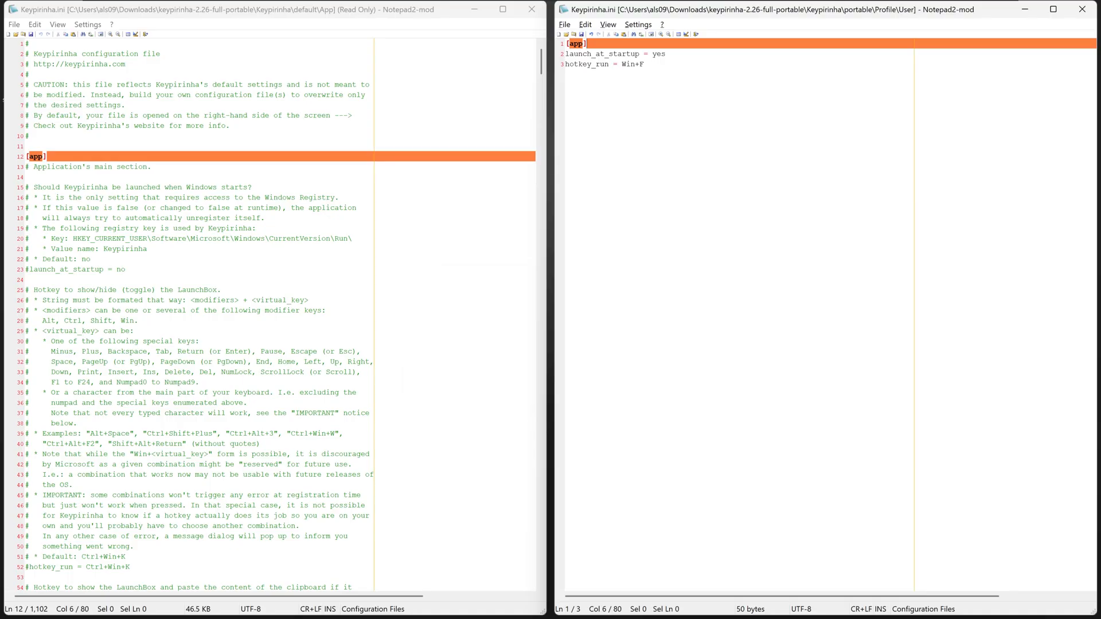
Test the Win+F hotkey and change the hotkey_run value to Alt+F.
{"action": "left_click", "coordinate": [643, 361]}
{"action": "double_click", "coordinate": [640, 64]}
{"action": "key", "text": "super+f"}
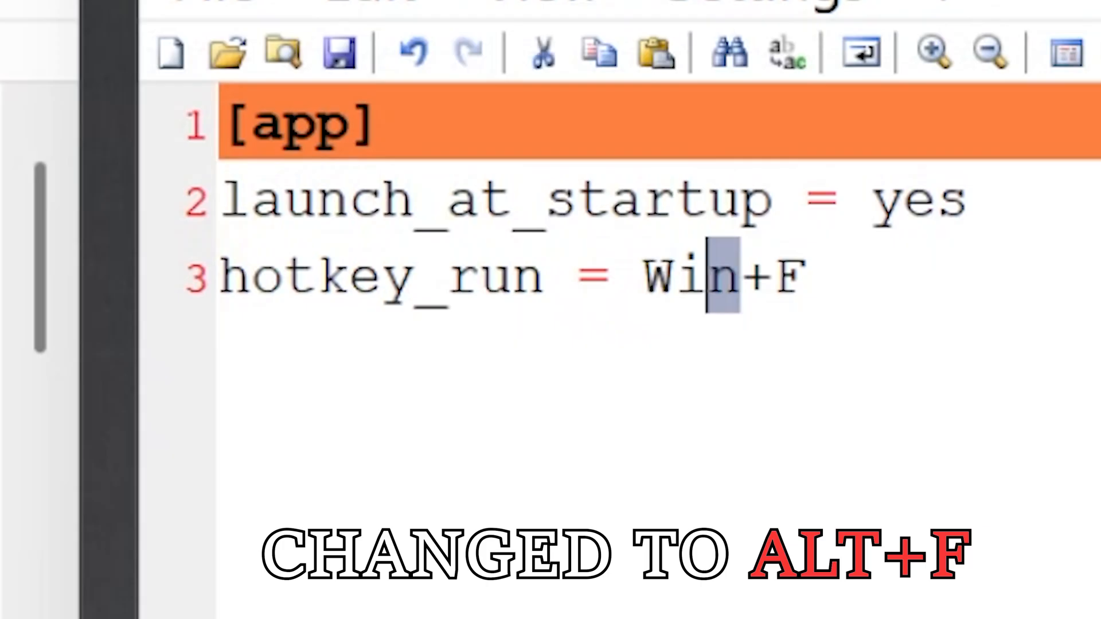
{"action": "double_click", "coordinate": [688, 277]}
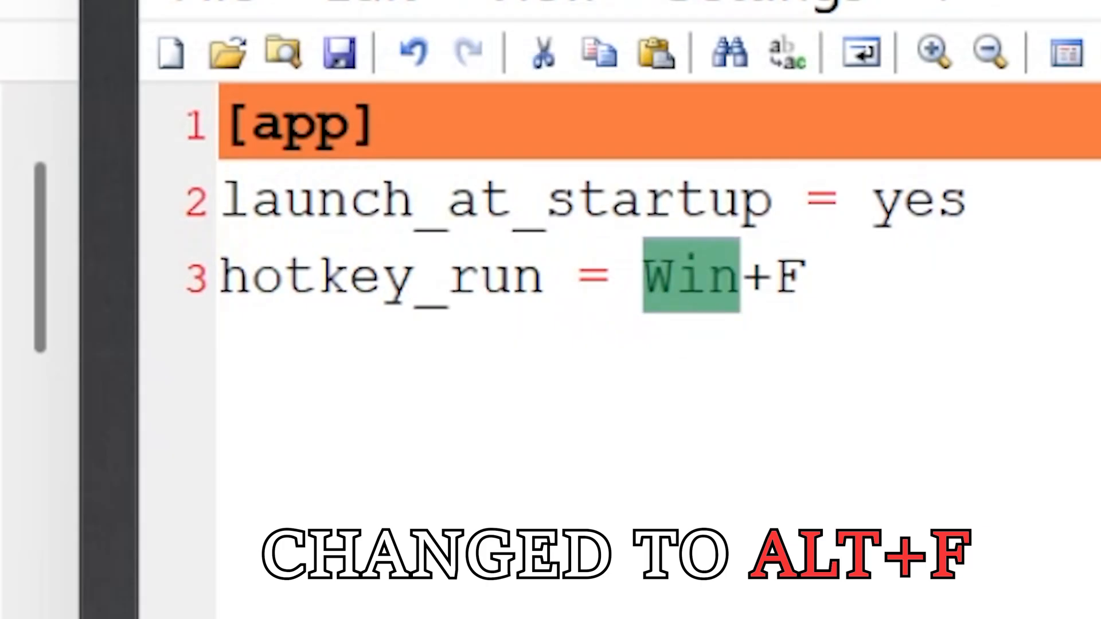
{"action": "type", "text": "Alt"}
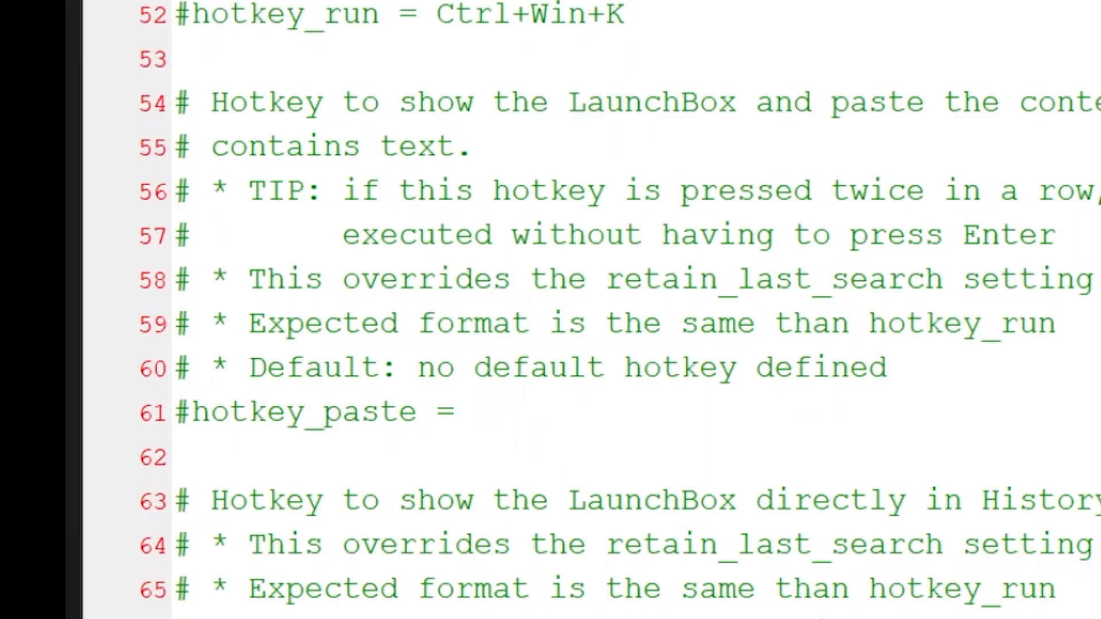
Add the line hotkey_paste = Alt+V to the user configuration, save it and test the paste hotkey.
{"action": "left_click_drag", "start_coordinate": [82, 382], "coordinate": [30, 382]}
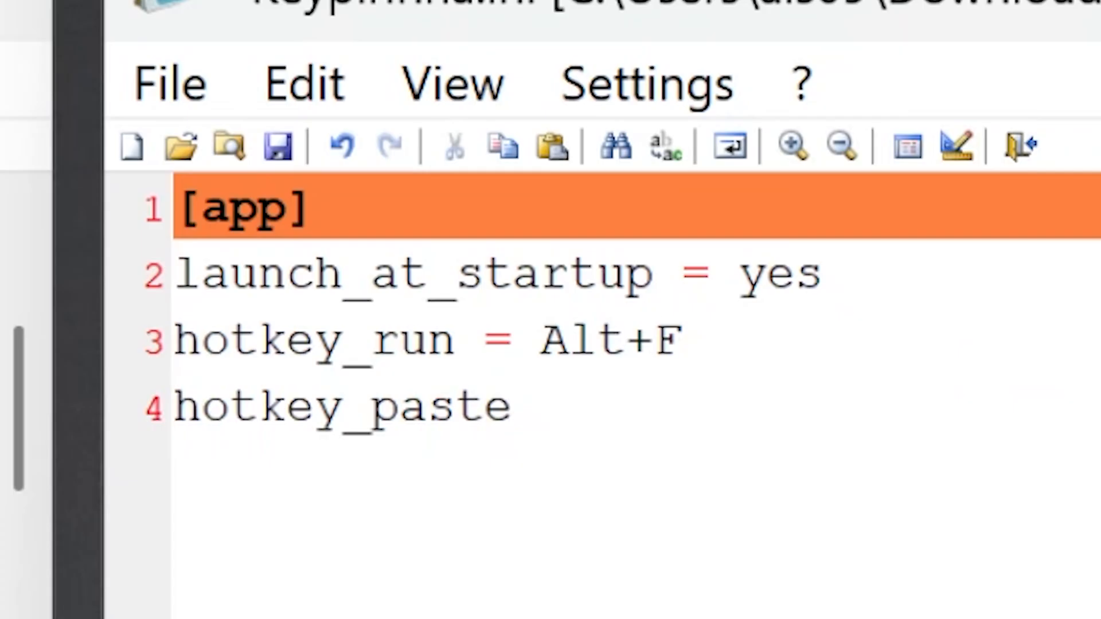
{"action": "type", "text": "= Alt"}
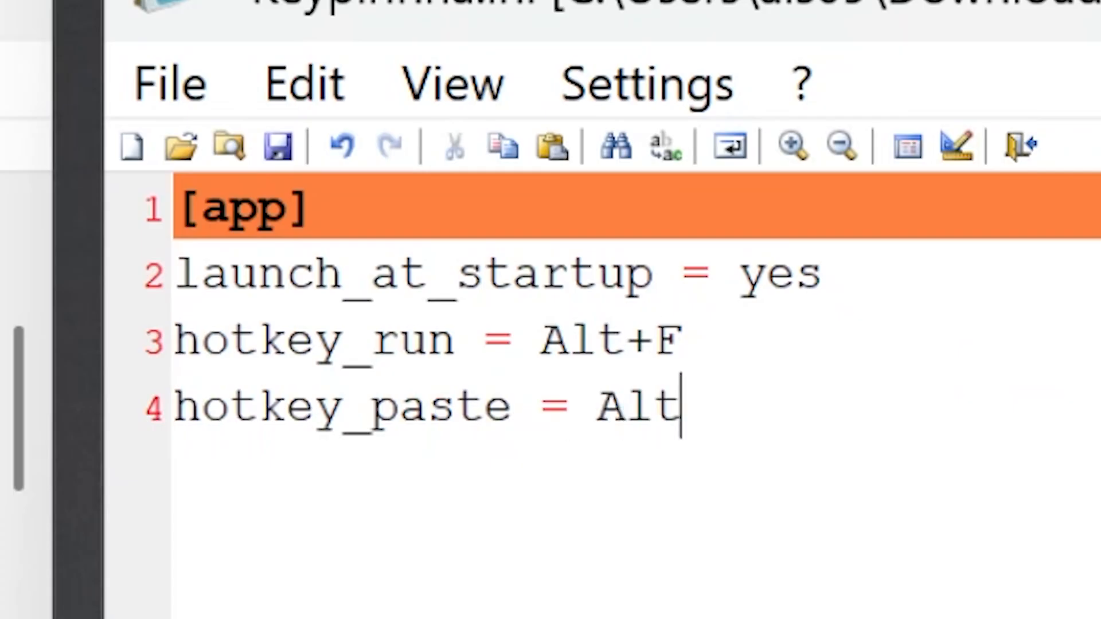
{"action": "type", "text": " + V"}
{"action": "key", "text": "Left"}
{"action": "key", "text": "BackSpace"}
{"action": "key", "text": "Left"}
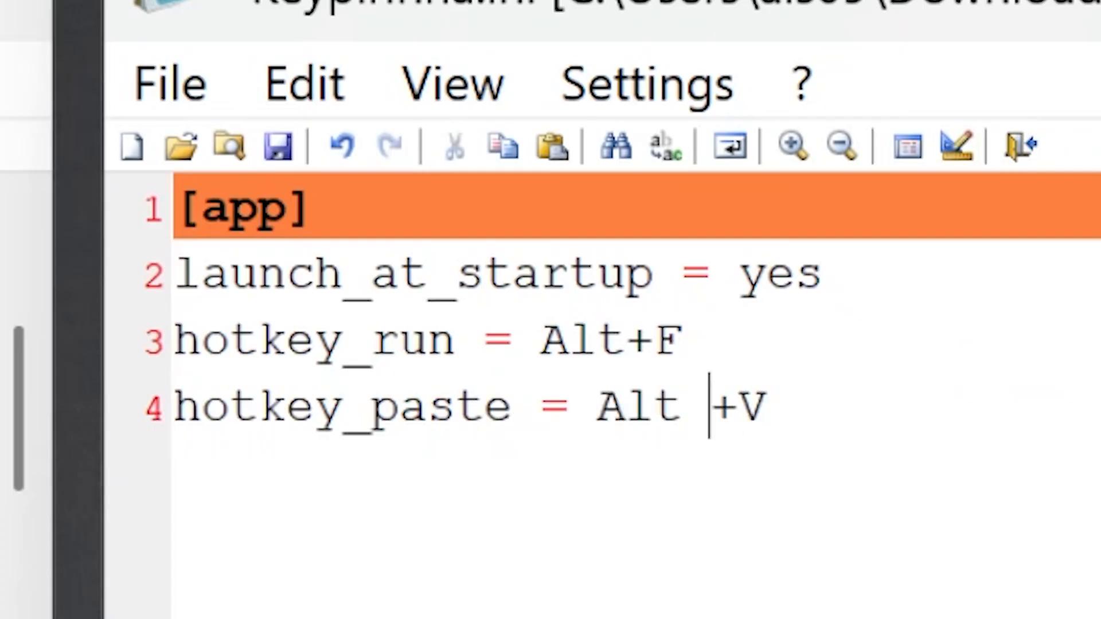
{"action": "key", "text": "BackSpace"}
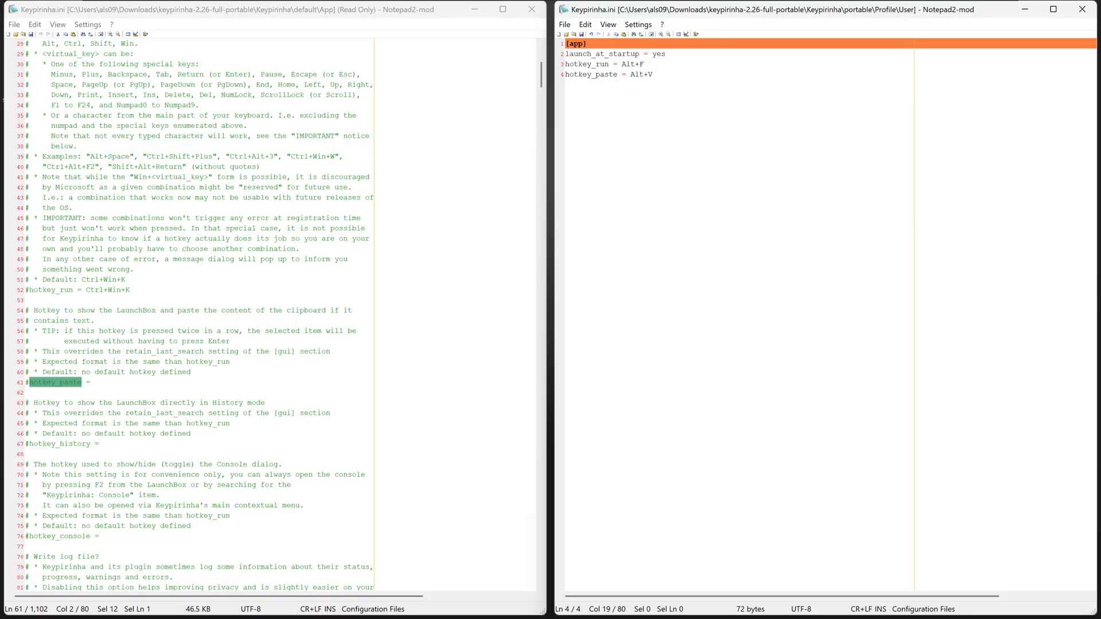
{"action": "key", "text": "ctrl+s"}
{"action": "key", "text": "alt+v"}
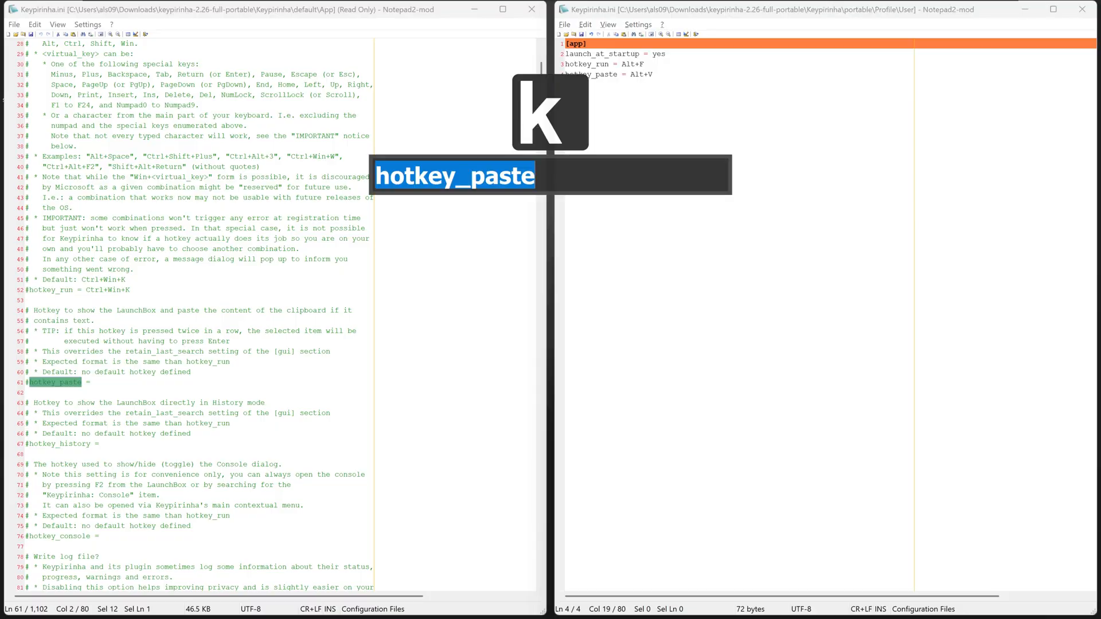
Close the launcher and comment out the hotkey_paste line with #.
{"action": "key", "text": "Escape"}
{"action": "key", "text": "Home"}
{"action": "type", "text": "#"}
Add the line hotkey_history = Alt+H below the hotkey_paste line, without spaces around the plus sign.
{"action": "key", "text": "End"}
{"action": "key", "text": "Return"}
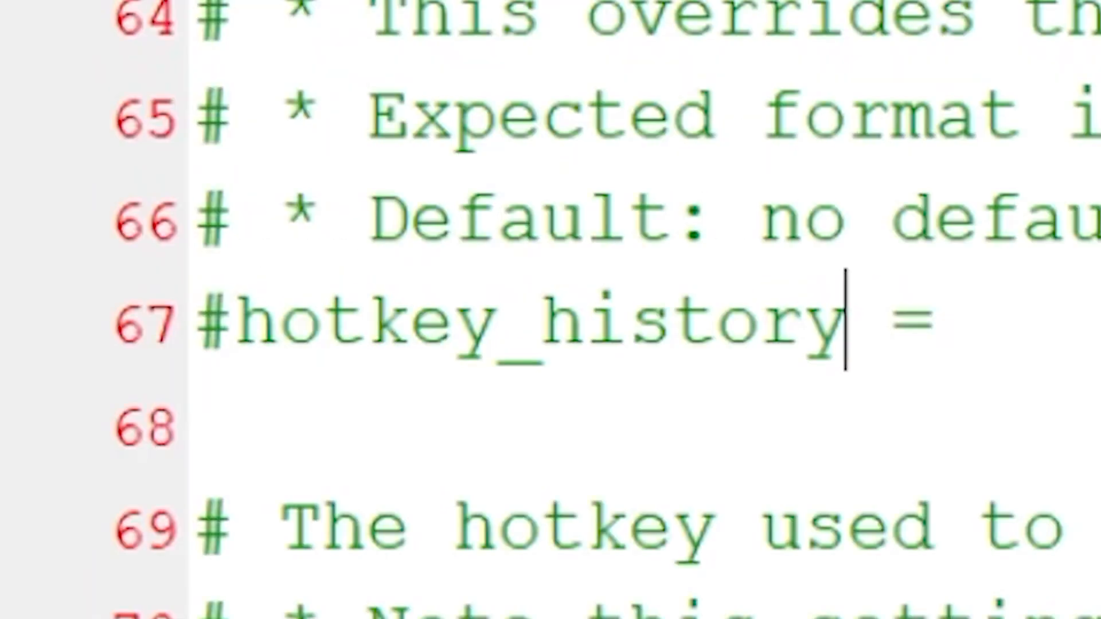
{"action": "key", "text": "ctrl+shift+Left"}
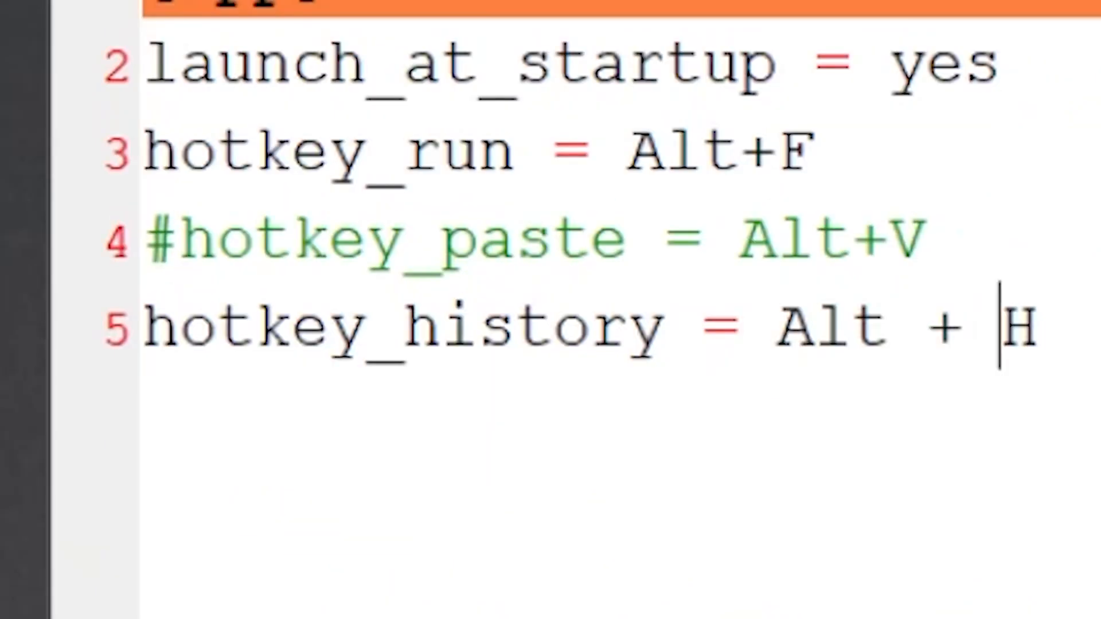
{"action": "key", "text": "BackSpace"}
{"action": "key", "text": "Left"}
{"action": "key", "text": "BackSpace"}
{"action": "key", "text": "End"}
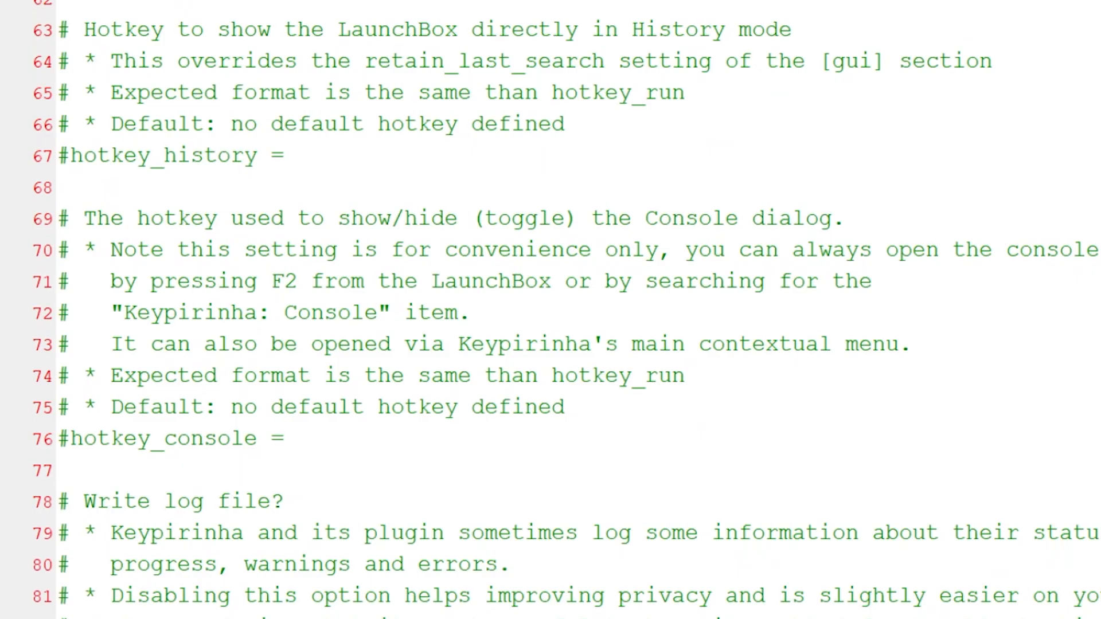
Review the default configuration's hotkey_console, write_log_file, ignored_packages and nonexistent-file filter settings.
{"action": "left_click_drag", "start_coordinate": [70, 218], "coordinate": [842, 225]}
{"action": "left_click", "coordinate": [471, 312]}
{"action": "left_click_drag", "start_coordinate": [269, 457], "coordinate": [64, 457]}
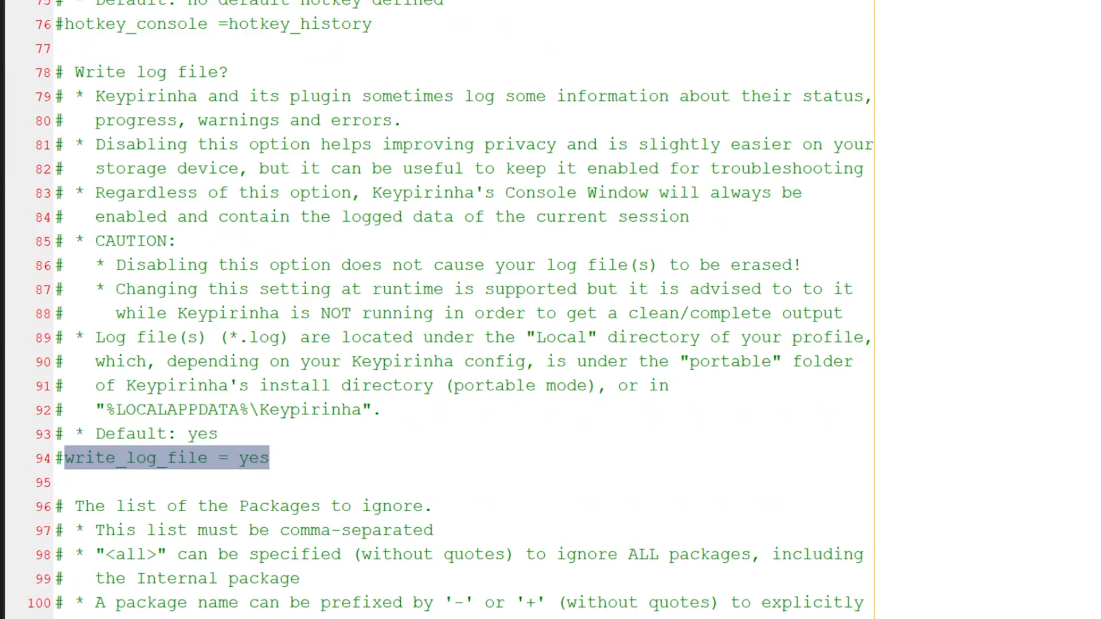
{"action": "key", "text": "End"}
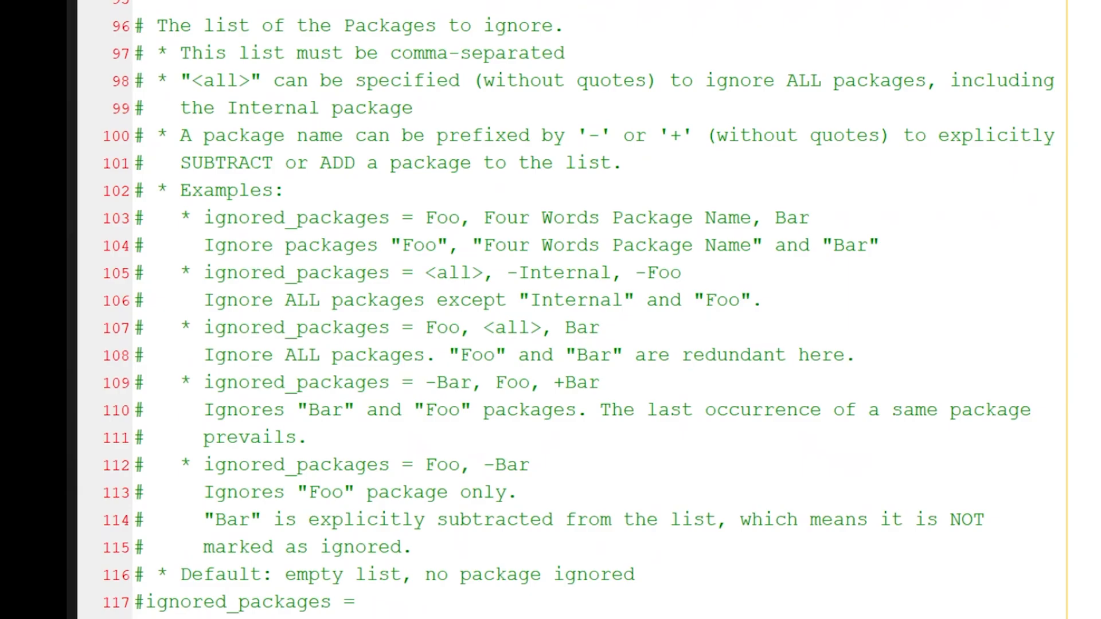
{"action": "scroll", "coordinate": [401, 310], "scroll_direction": "down", "scroll_amount": 2}
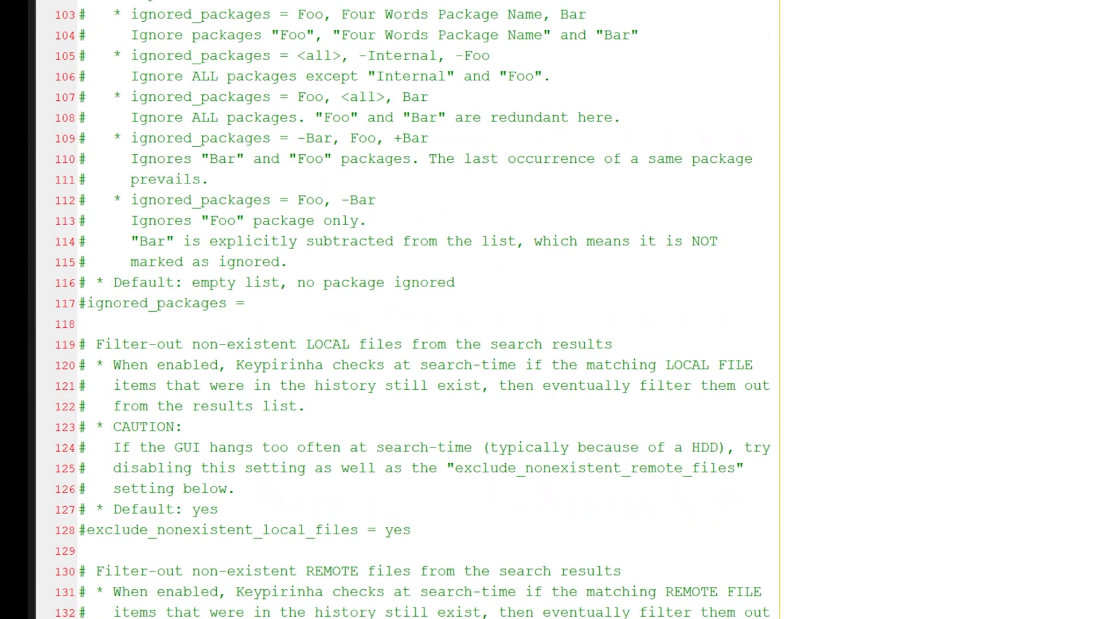
{"action": "scroll", "coordinate": [401, 310], "scroll_direction": "down", "scroll_amount": 2}
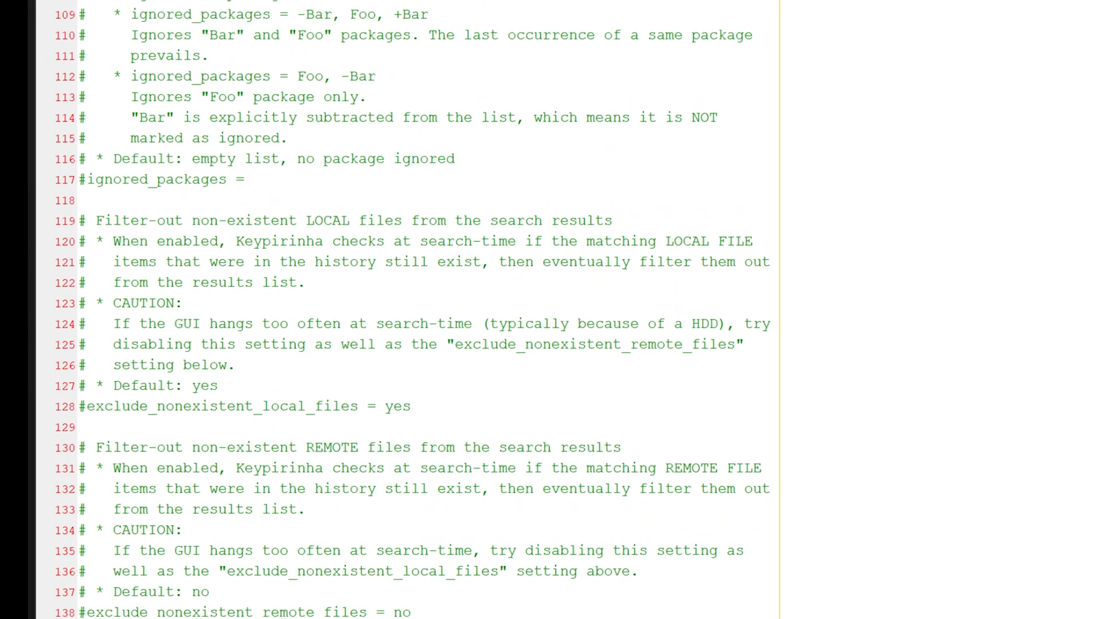
{"action": "scroll", "coordinate": [402, 309], "scroll_direction": "down", "scroll_amount": 4}
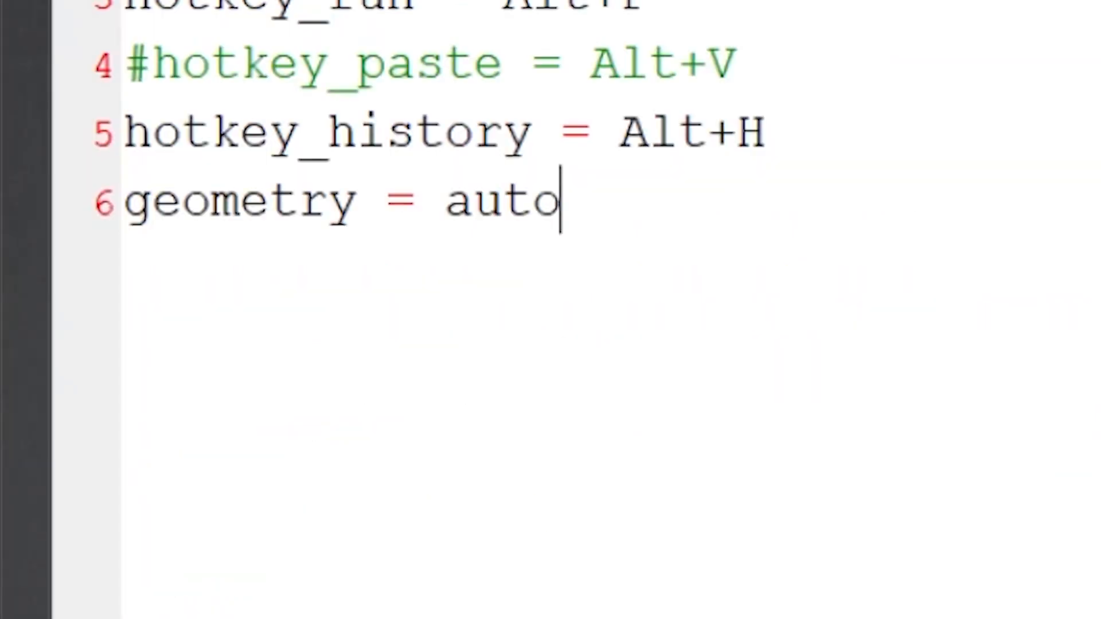
Insert a blank line and a [gui] section header above the geometry = auto line.
{"action": "key", "text": "ctrl+shift+Left"}
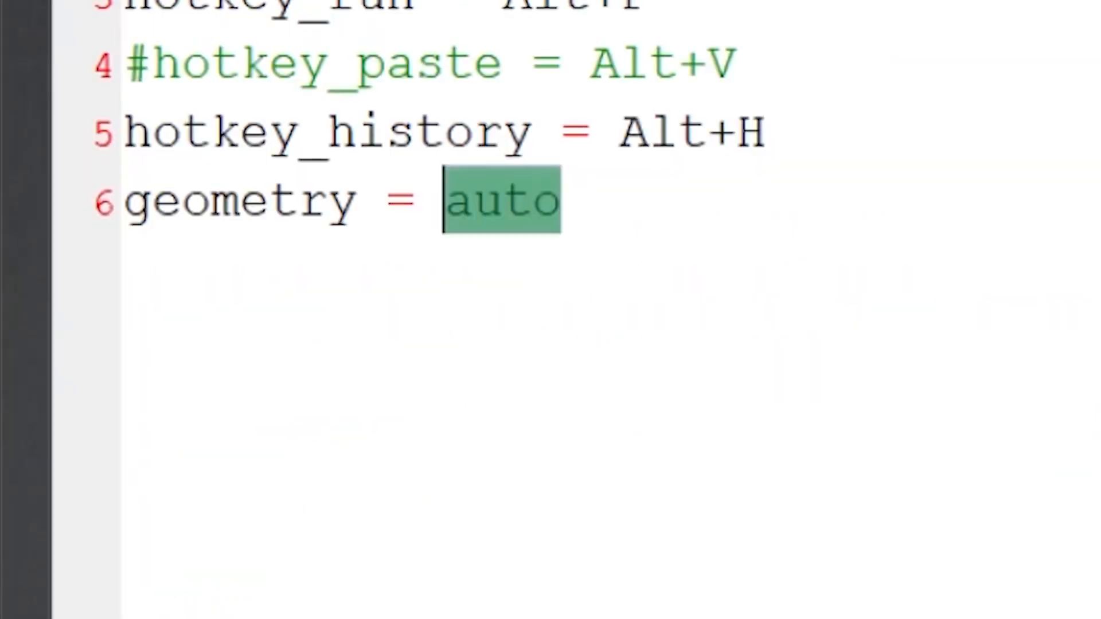
{"action": "key", "text": "Home"}
{"action": "key", "text": "Return"}
{"action": "key", "text": "Return"}
{"action": "key", "text": "Up"}
{"action": "type", "text": "["}
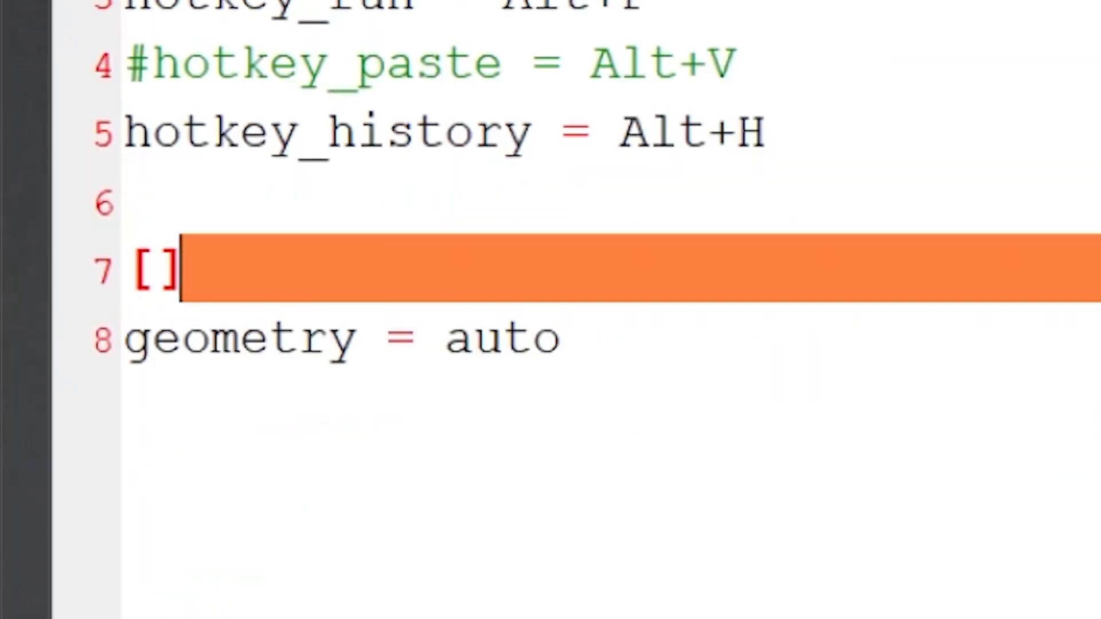
{"action": "type", "text": "gio"}
{"action": "key", "text": "BackSpace"}
{"action": "key", "text": "BackSpace"}
{"action": "type", "text": "ui]i"}
{"action": "key", "text": "BackSpace"}
{"action": "key", "text": "Down"}
{"action": "key", "text": "End"}
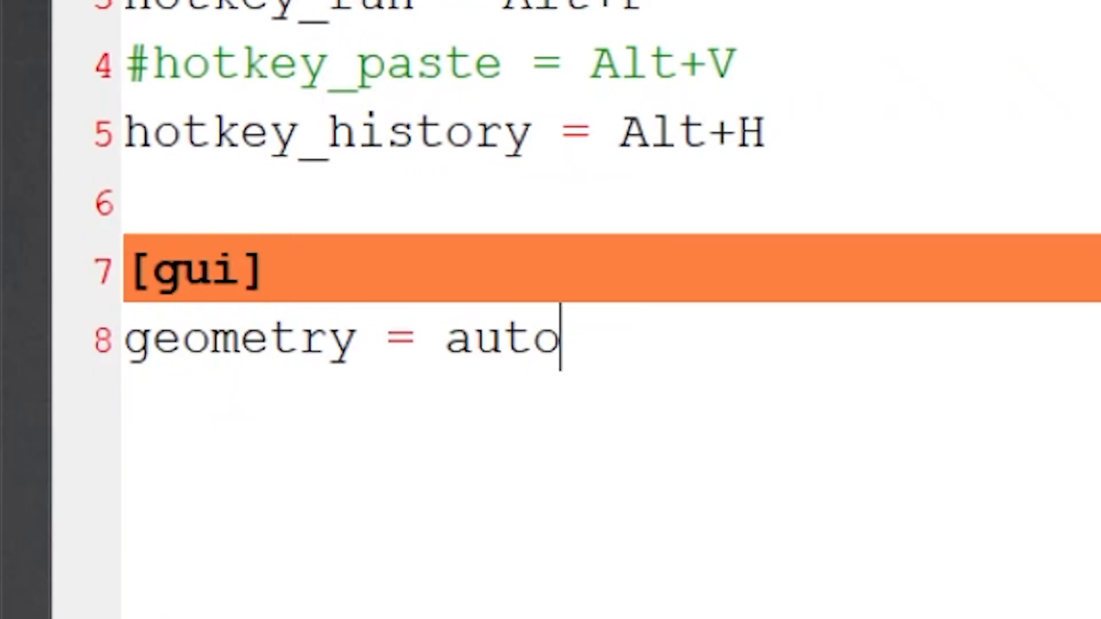
Replace the geometry value auto with mouse_position in the [gui] section.
{"action": "key", "text": "Return"}
{"action": "key", "text": "BackSpace"}
{"action": "key", "text": "BackSpace"}
{"action": "key", "text": "BackSpace"}
{"action": "key", "text": "BackSpace"}
{"action": "key", "text": "BackSpace"}
{"action": "type", "text": "mouse_position"}
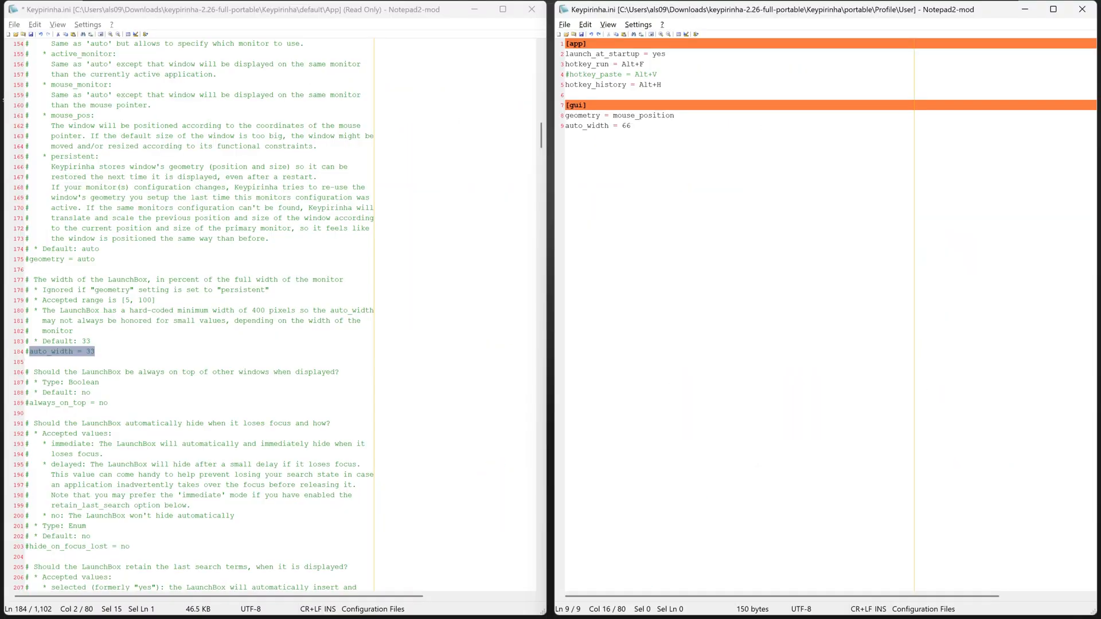
Search the launcher for f to check its width with auto_width = 66, and close it.
{"action": "key", "text": "alt+f"}
{"action": "type", "text": "f"}
{"action": "key", "text": "Escape"}
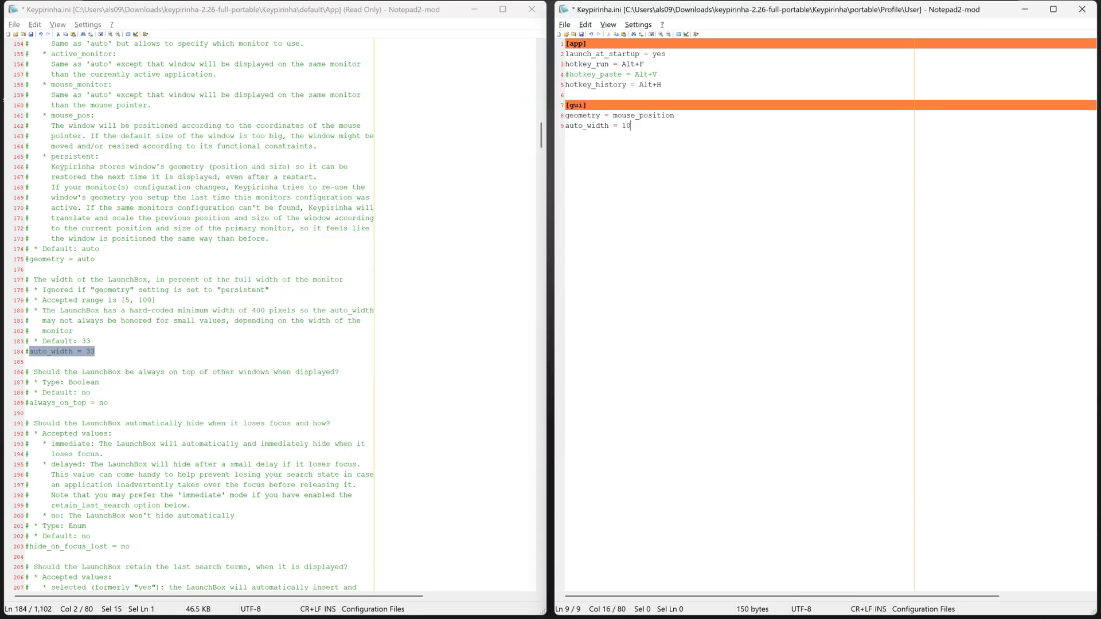
Save the configuration with auto_width = 10 and search the launcher for f to test the width.
{"action": "key", "text": "ctrl+s"}
{"action": "key", "text": "alt+f"}
{"action": "type", "text": "f"}
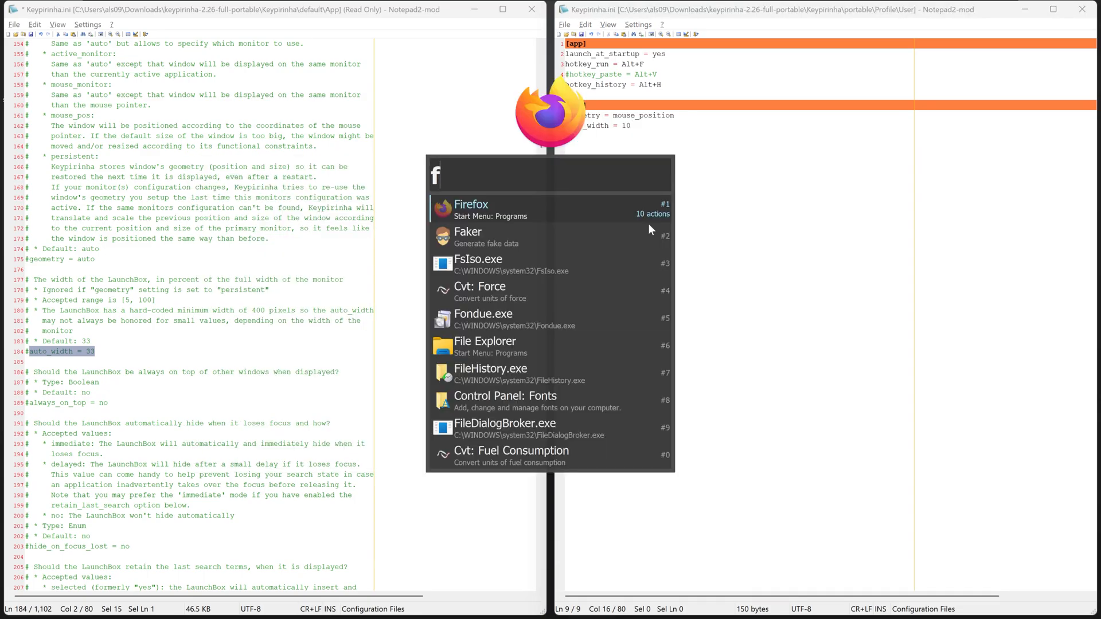
Reopen the launcher and search for f to test the width with auto_width = 25.
{"action": "key", "text": "alt+f"}
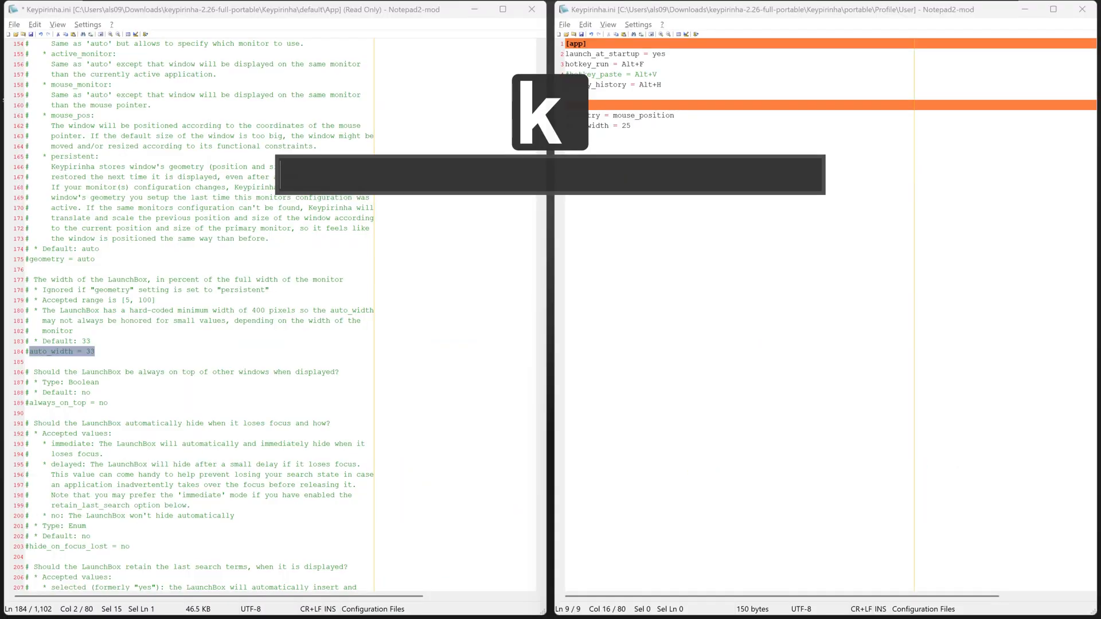
{"action": "key", "text": "Escape"}
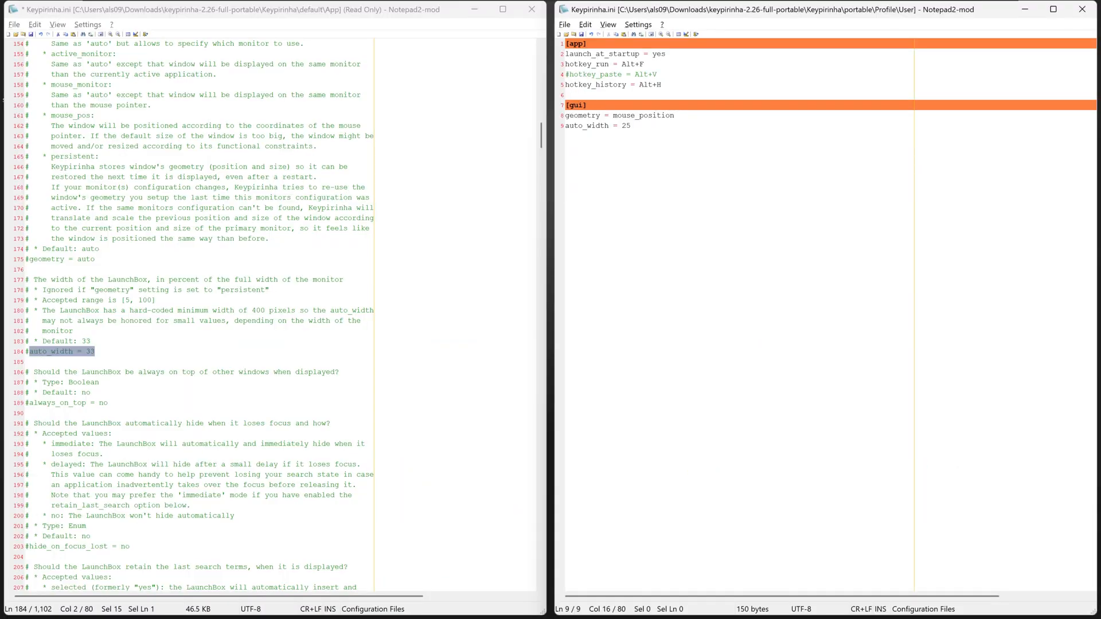
{"action": "key", "text": "alt+f"}
{"action": "type", "text": "f"}
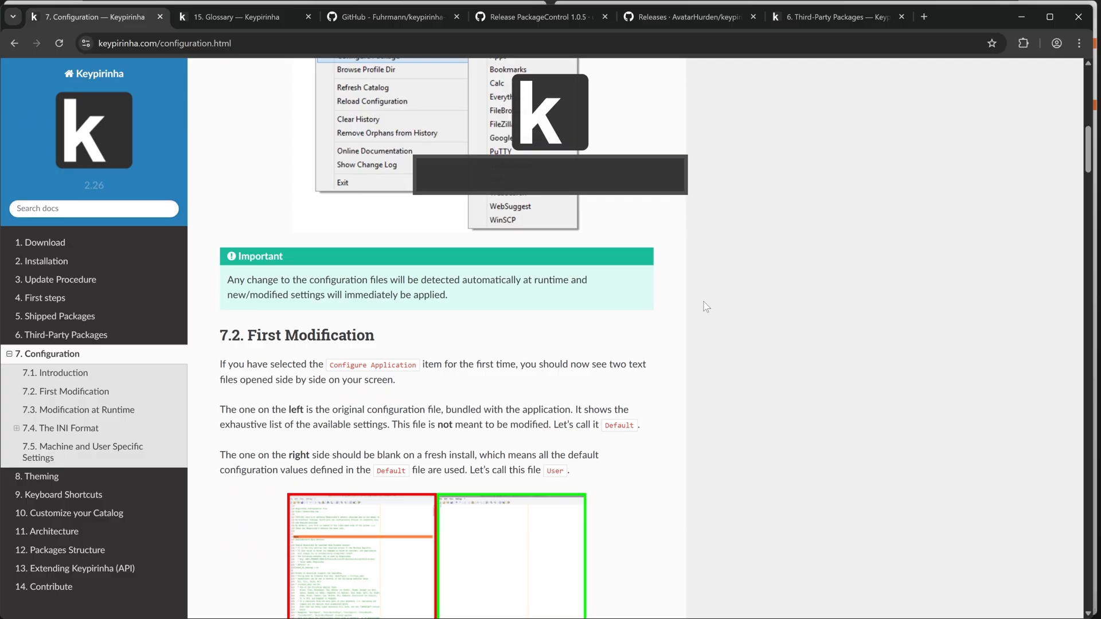
Add the line hide_on_focus_lost = immediate below always_on_top in the [gui] section.
{"action": "scroll", "coordinate": [550, 344], "scroll_direction": "down", "scroll_amount": 5}
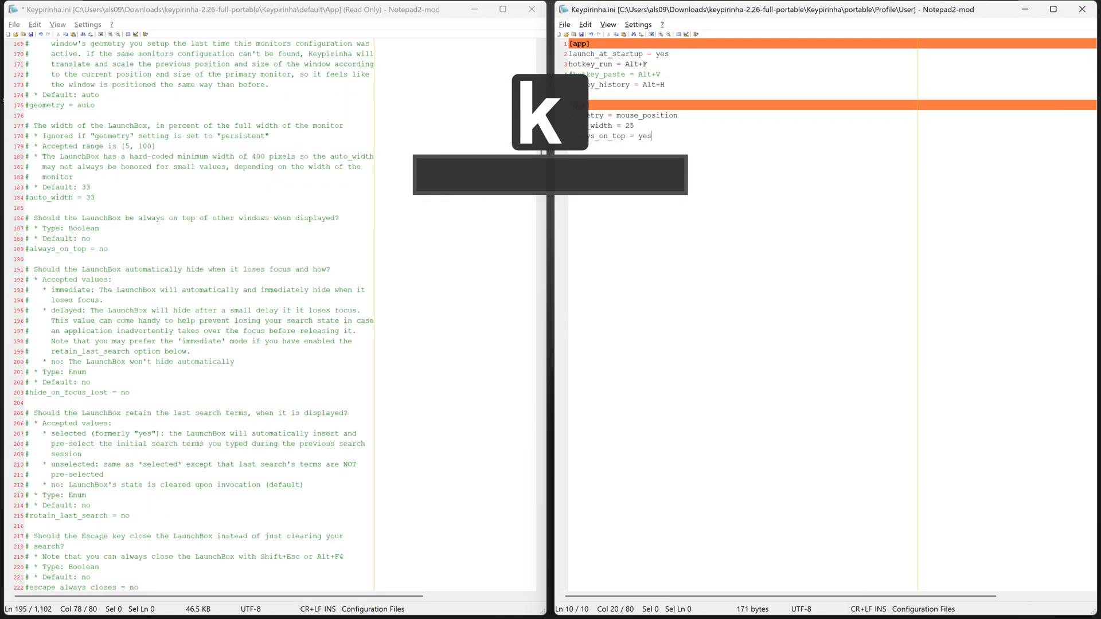
{"action": "key", "text": "shift+Home"}
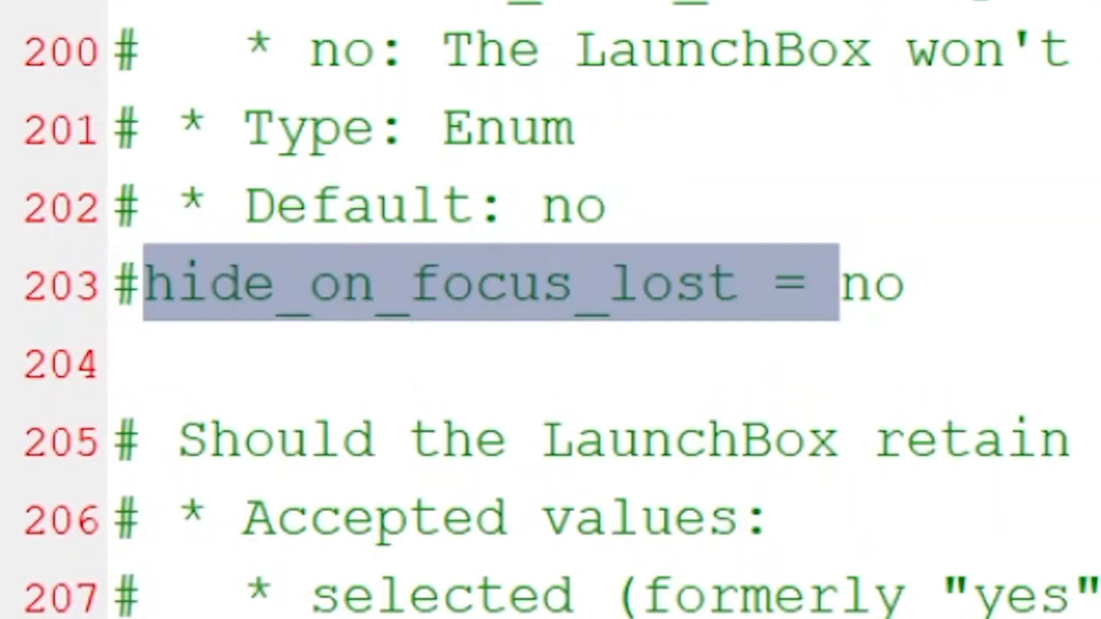
{"action": "left_click", "coordinate": [129, 392]}
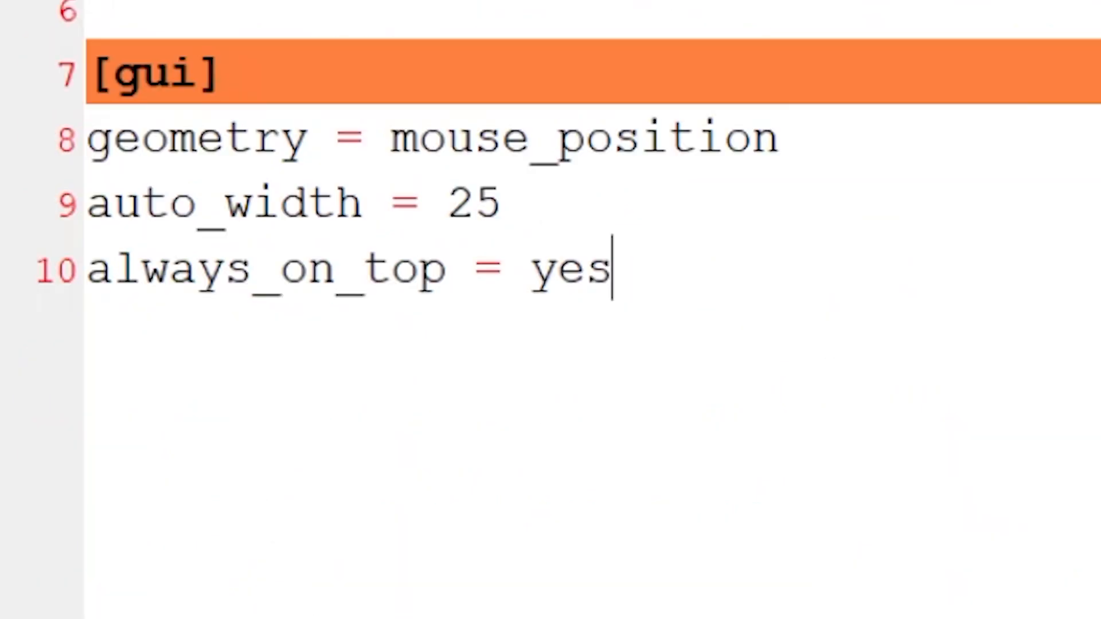
{"action": "key", "text": "Return"}
{"action": "type", "text": "hide_on_focus_lost = no"}
{"action": "key", "text": "BackSpace"}
{"action": "key", "text": "BackSpace"}
{"action": "type", "text": "immi"}
{"action": "key", "text": "BackSpace"}
{"action": "type", "text": "ediate"}
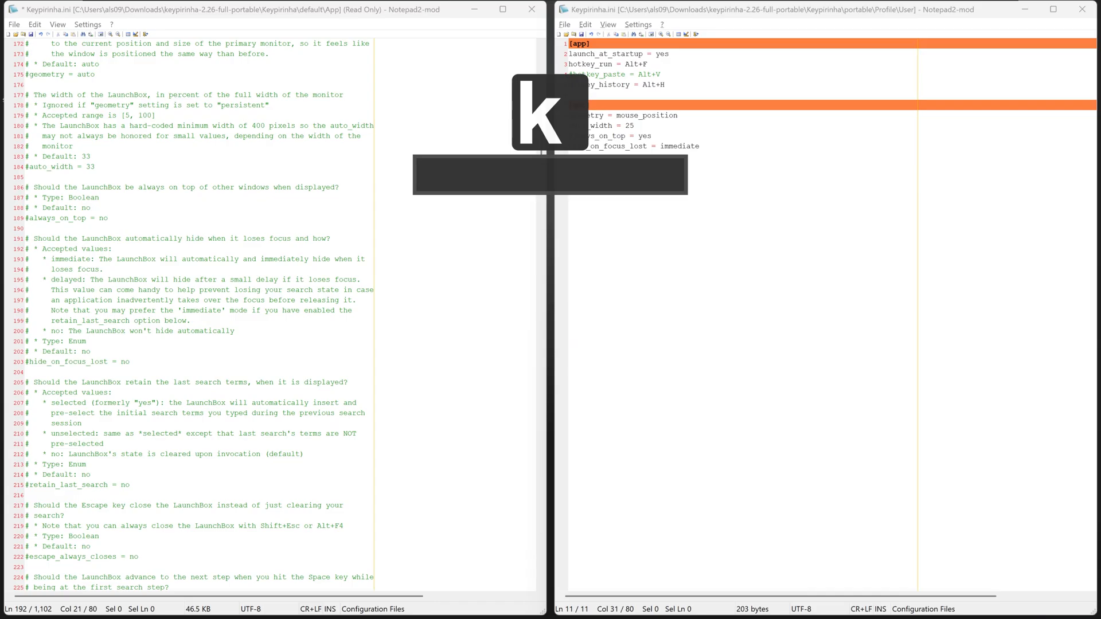
Close and reopen the launcher several times to test the immediate hiding on lost focus.
{"action": "key", "text": "Escape"}
{"action": "key", "text": "alt+f"}
{"action": "key", "text": "alt+f"}
{"action": "key", "text": "alt+f"}
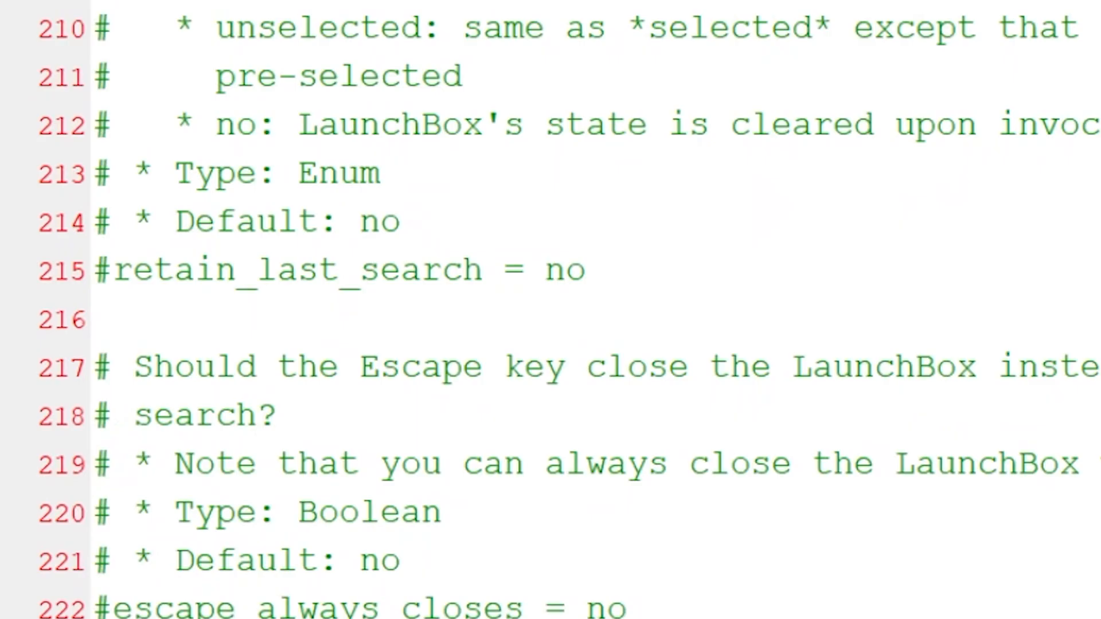
Copy the default retain_last_search setting below always_on_top and set it to yes.
{"action": "left_click_drag", "start_coordinate": [585, 272], "coordinate": [94, 281]}
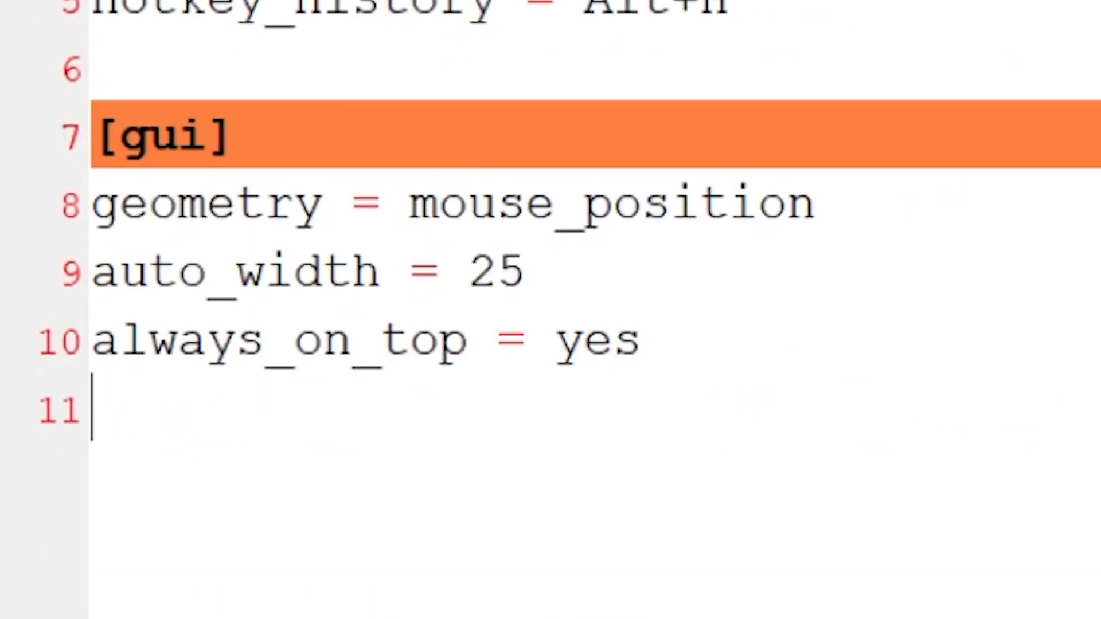
{"action": "type", "text": "retain_last_search = no"}
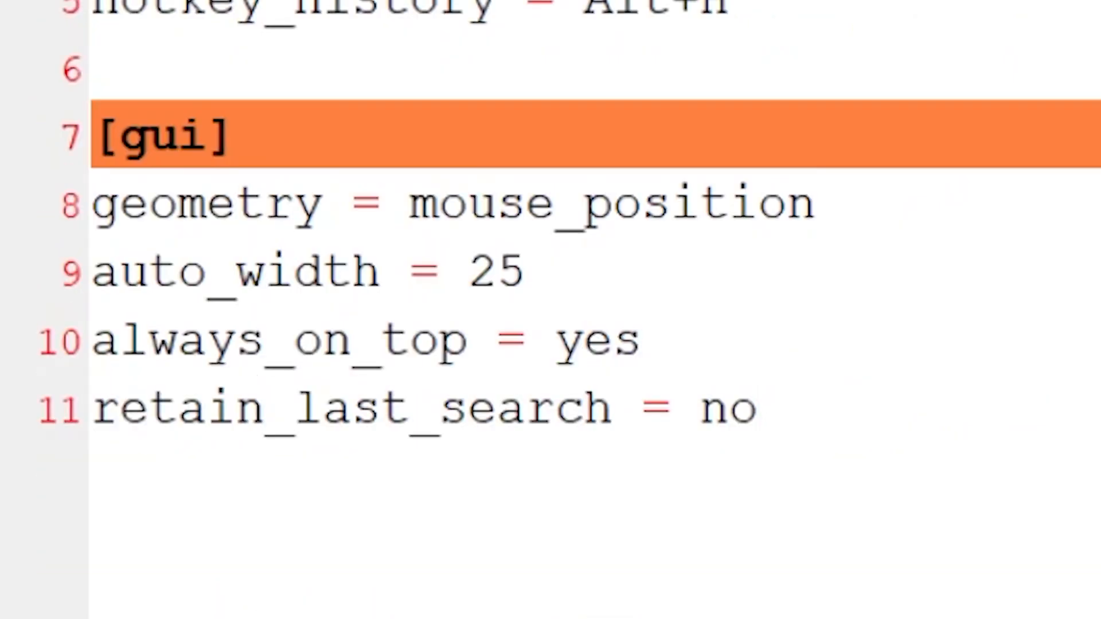
{"action": "key", "text": "BackSpace"}
{"action": "key", "text": "BackSpace"}
{"action": "type", "text": "y"}
{"action": "type", "text": "es"}
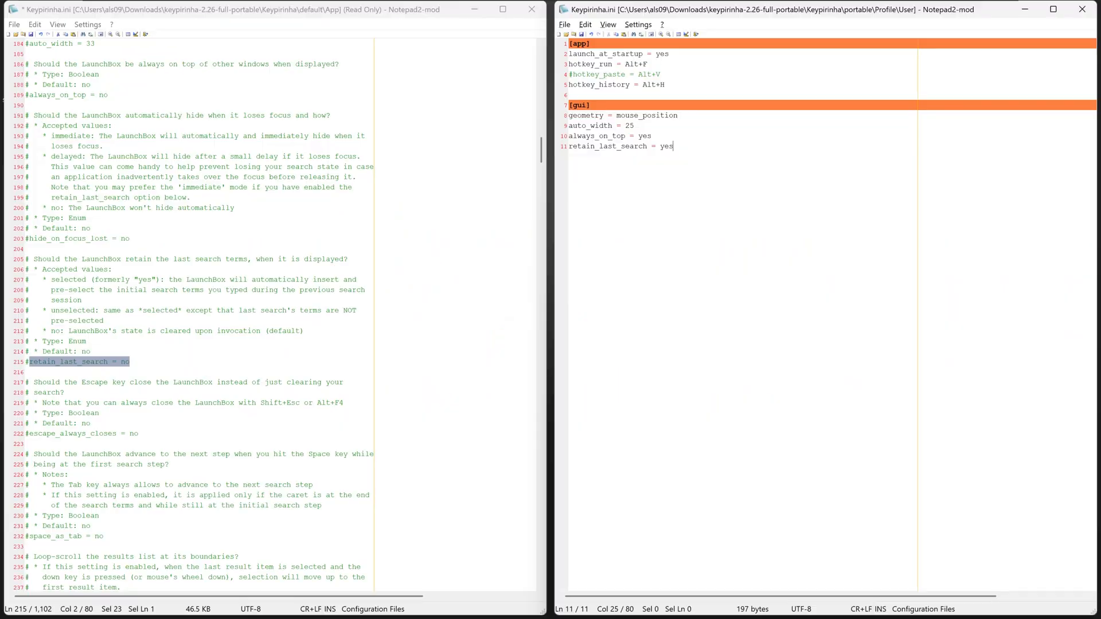
Search the launcher for glas, closing and reopening it repeatedly to test the retained search terms.
{"action": "key", "text": "alt+f"}
{"action": "type", "text": "glas"}
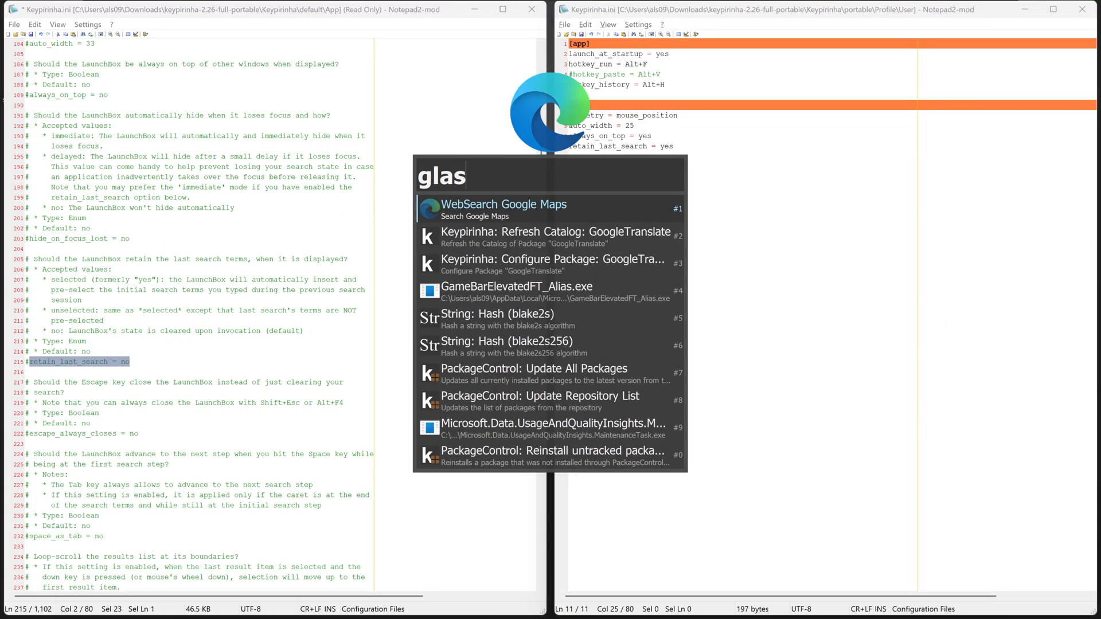
{"action": "key", "text": "Escape"}
{"action": "key", "text": "alt+f"}
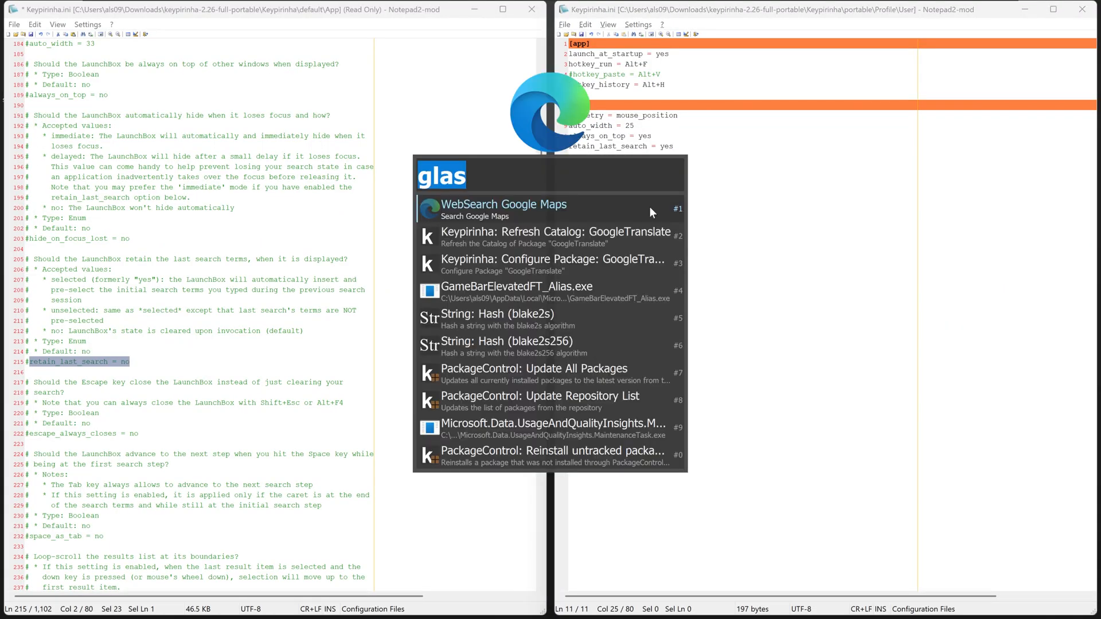
{"action": "key", "text": "Escape"}
{"action": "key", "text": "alt+f"}
{"action": "key", "text": "Escape"}
{"action": "key", "text": "alt+f"}
{"action": "key", "text": "alt+f"}
{"action": "key", "text": "alt+f"}
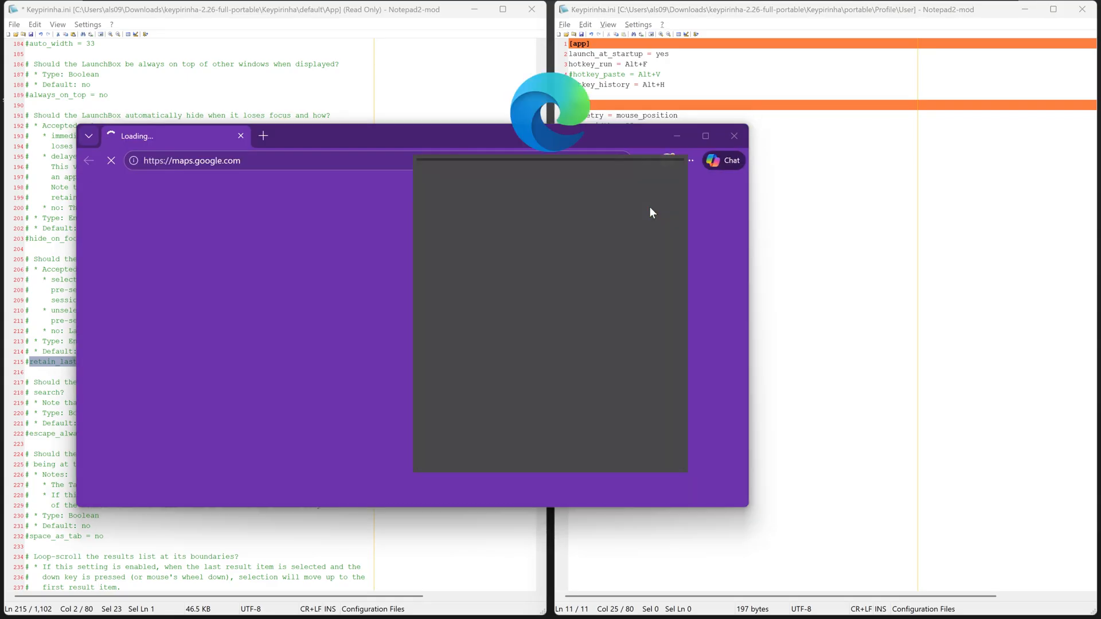
{"action": "key", "text": "Escape"}
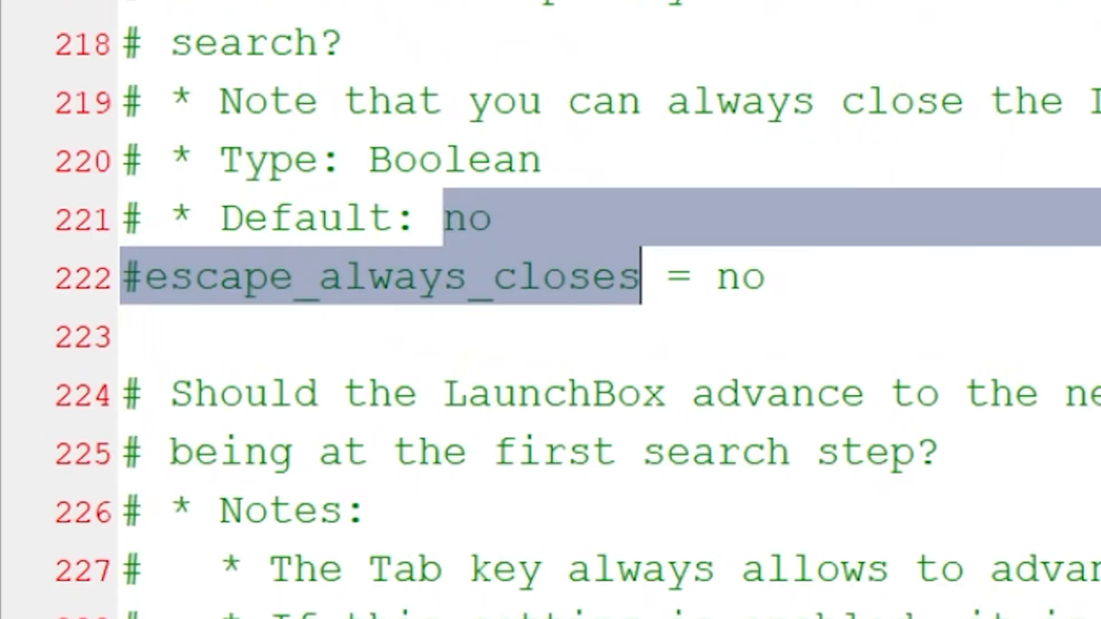
Copy the default escape_always_closes setting below retain_last_search and set it to yes.
{"action": "left_click_drag", "start_coordinate": [765, 278], "coordinate": [123, 278]}
{"action": "key", "text": "ctrl+c"}
{"action": "left_click", "coordinate": [641, 5]}
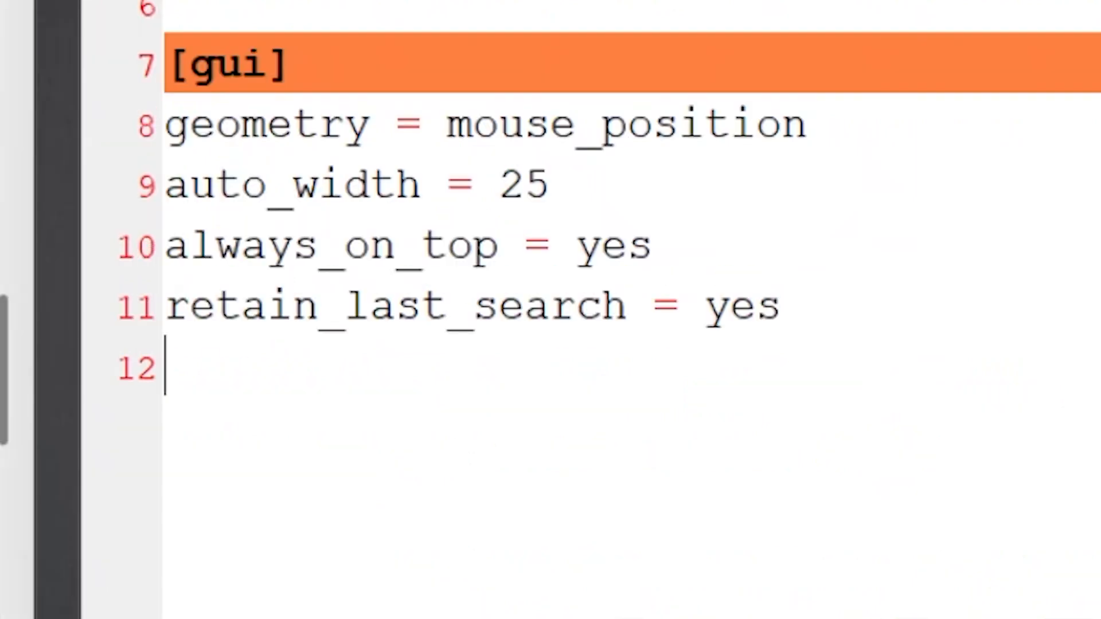
{"action": "key", "text": "ctrl+v"}
{"action": "key", "text": "BackSpace"}
{"action": "key", "text": "BackSpace"}
{"action": "type", "text": "yes"}
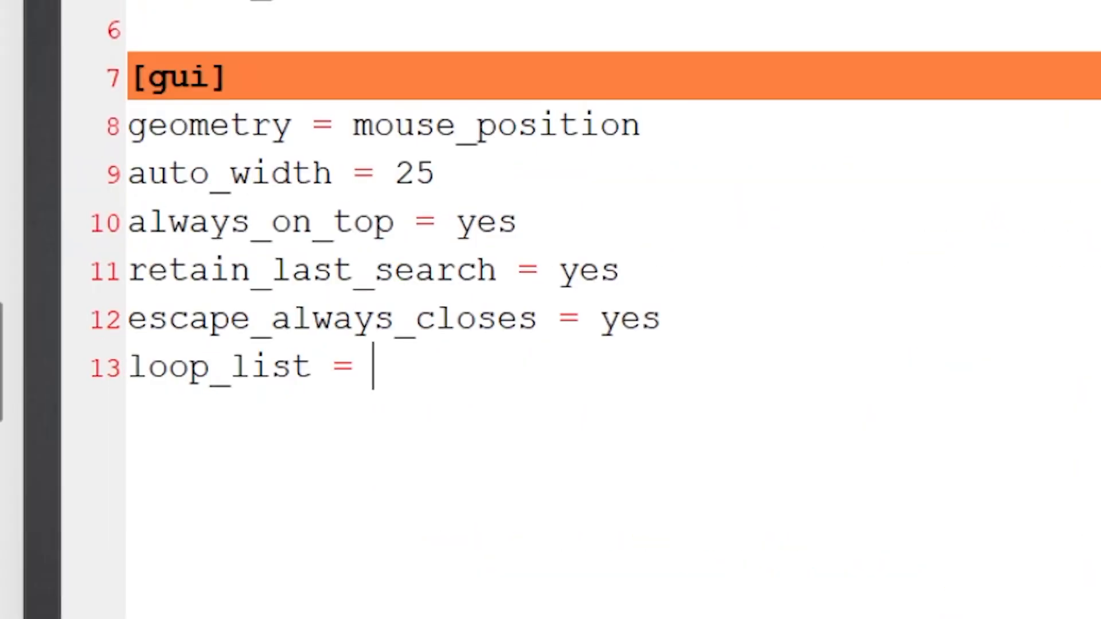
Set loop_list to yes and move down through the launcher results for fire to test looping.
{"action": "type", "text": "yes"}
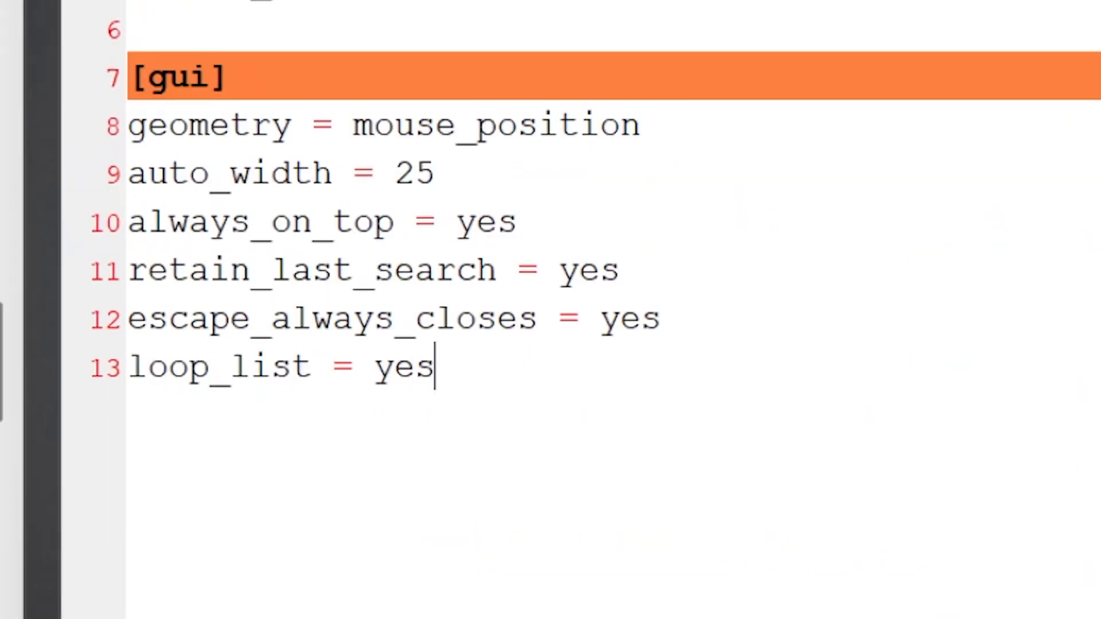
{"action": "key", "text": "alt+f"}
{"action": "type", "text": "fire"}
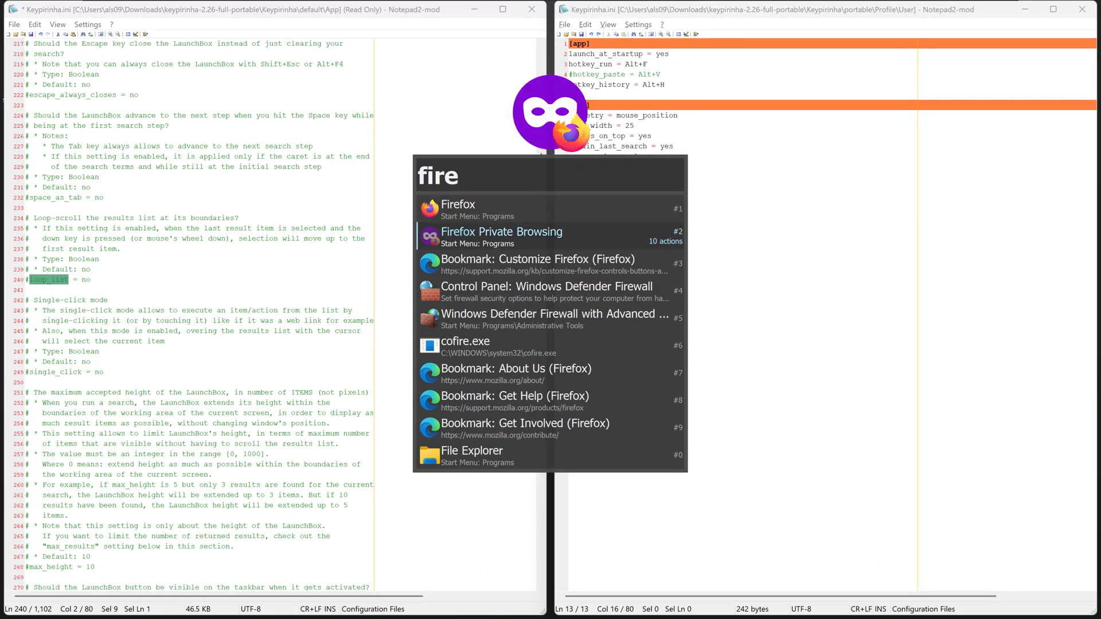
{"action": "key", "text": "Down"}
{"action": "key", "text": "Down"}
{"action": "key", "text": "Down"}
{"action": "key", "text": "Down"}
{"action": "key", "text": "Down"}
{"action": "key", "text": "Down"}
{"action": "key", "text": "Down"}
{"action": "key", "text": "Down"}
{"action": "key", "text": "Down"}
{"action": "key", "text": "Down"}
{"action": "key", "text": "Down"}
{"action": "key", "text": "Down"}
{"action": "key", "text": "Down"}
{"action": "key", "text": "Down"}
{"action": "key", "text": "Down"}
{"action": "key", "text": "Down"}
{"action": "key", "text": "Down"}
{"action": "key", "text": "Down"}
{"action": "key", "text": "Down"}
{"action": "key", "text": "Down"}
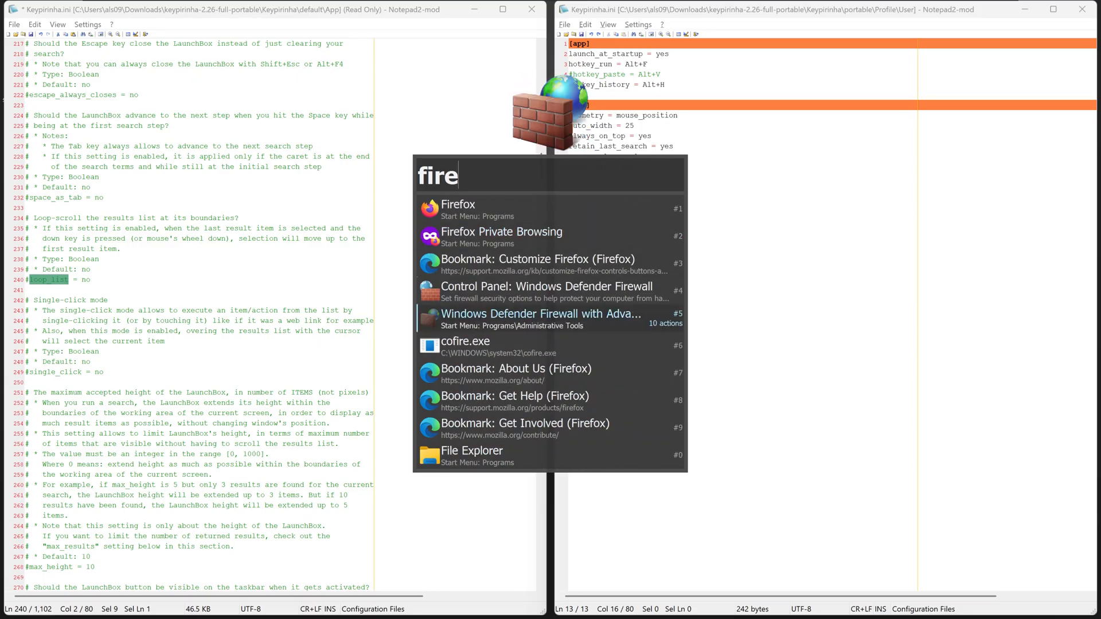
{"action": "key", "text": "Down"}
{"action": "key", "text": "Down"}
{"action": "key", "text": "Down"}
{"action": "key", "text": "Down"}
{"action": "key", "text": "Down"}
{"action": "key", "text": "Down"}
{"action": "key", "text": "Down"}
{"action": "key", "text": "Down"}
{"action": "key", "text": "Down"}
{"action": "key", "text": "Down"}
{"action": "key", "text": "Down"}
{"action": "key", "text": "Down"}
{"action": "key", "text": "Down"}
{"action": "key", "text": "Down"}
{"action": "key", "text": "Down"}
{"action": "key", "text": "Down"}
{"action": "key", "text": "Down"}
{"action": "key", "text": "Down"}
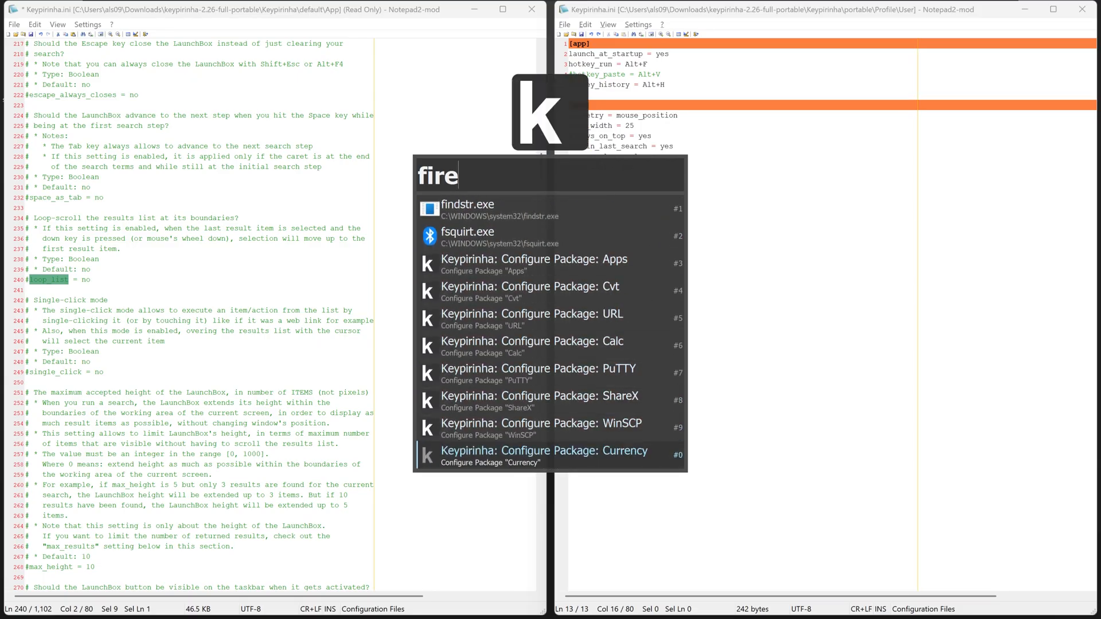
{"action": "key", "text": "Down"}
{"action": "key", "text": "Down"}
Set loop_list to no and move down to the end of the launcher results for fire.
{"action": "type", "text": "no"}
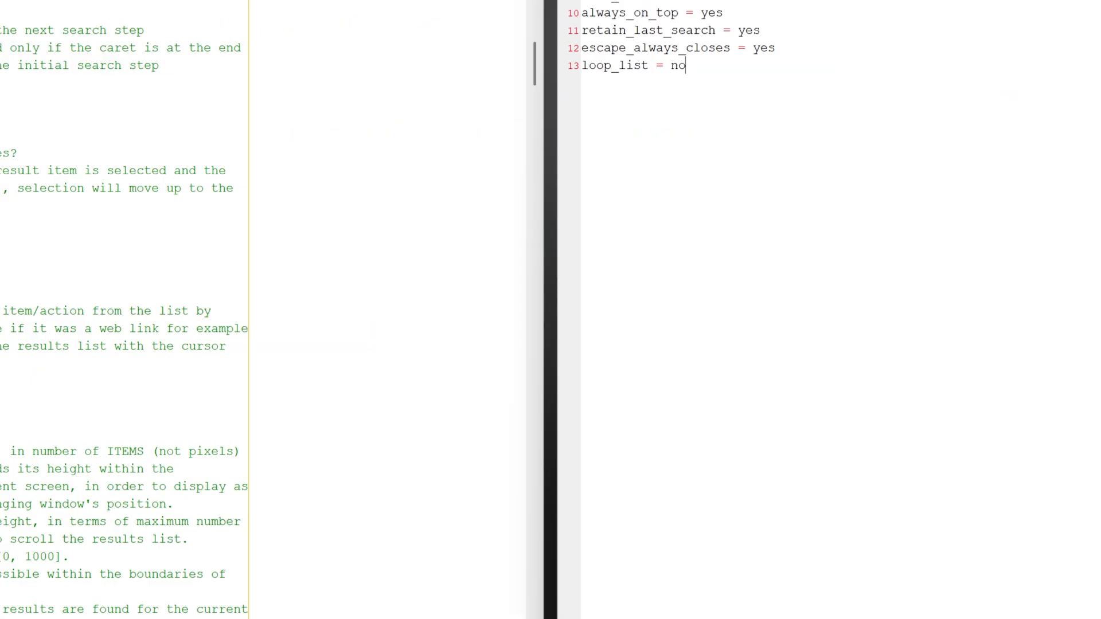
{"action": "key", "text": "ctrl+super+k"}
{"action": "key", "text": "Down"}
{"action": "key", "text": "Down"}
{"action": "key", "text": "Down"}
{"action": "key", "text": "Down"}
{"action": "key", "text": "Down"}
{"action": "key", "text": "Down"}
{"action": "key", "text": "Down"}
{"action": "key", "text": "Down"}
{"action": "key", "text": "Down"}
{"action": "key", "text": "Down"}
{"action": "key", "text": "Down"}
{"action": "key", "text": "Down"}
{"action": "key", "text": "Down"}
{"action": "key", "text": "Down"}
{"action": "key", "text": "Down"}
{"action": "key", "text": "Down"}
{"action": "key", "text": "Down"}
{"action": "key", "text": "Down"}
{"action": "key", "text": "Down"}
{"action": "key", "text": "Down"}
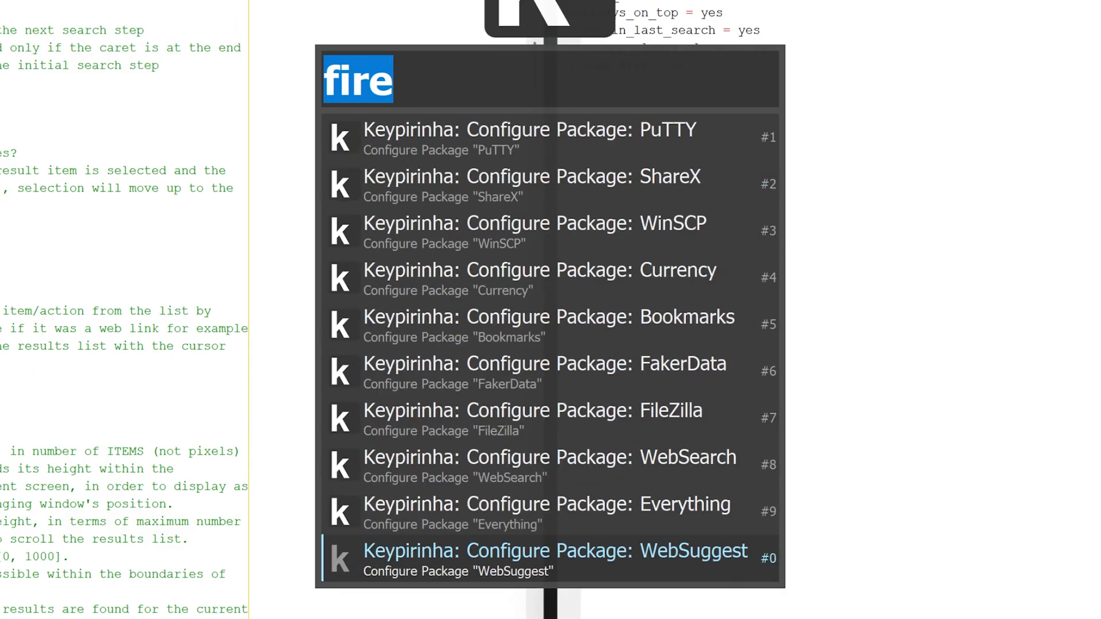
{"action": "key", "text": "Down"}
{"action": "key", "text": "Down"}
{"action": "key", "text": "Down"}
{"action": "key", "text": "Down"}
{"action": "key", "text": "Down"}
{"action": "key", "text": "Down"}
{"action": "key", "text": "Down"}
{"action": "key", "text": "Down"}
{"action": "key", "text": "Down"}
{"action": "key", "text": "Down"}
{"action": "key", "text": "Down"}
{"action": "key", "text": "Down"}
{"action": "key", "text": "Down"}
{"action": "key", "text": "Down"}
{"action": "key", "text": "Down"}
{"action": "key", "text": "Down"}
{"action": "key", "text": "Down"}
{"action": "key", "text": "Down"}
{"action": "key", "text": "Down"}
{"action": "key", "text": "Down"}
Copy the default single_click setting below loop_list, set it to yes, and save the configuration.
{"action": "left_click_drag", "start_coordinate": [166, 358], "coordinate": [44, 358]}
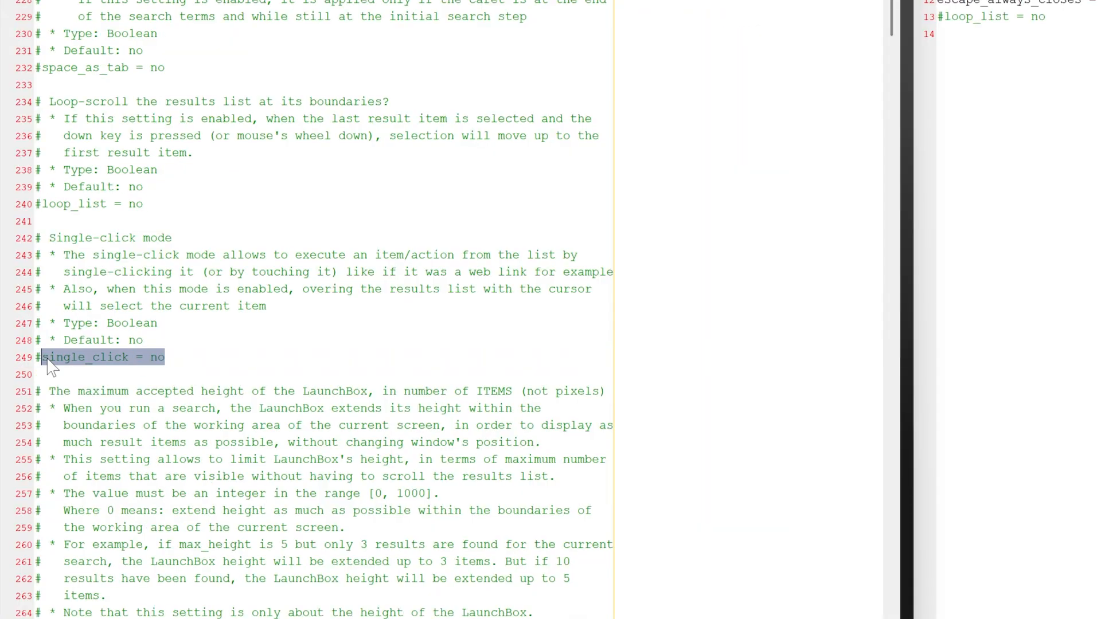
{"action": "key", "text": "ctrl+c"}
{"action": "key", "text": "alt+Tab"}
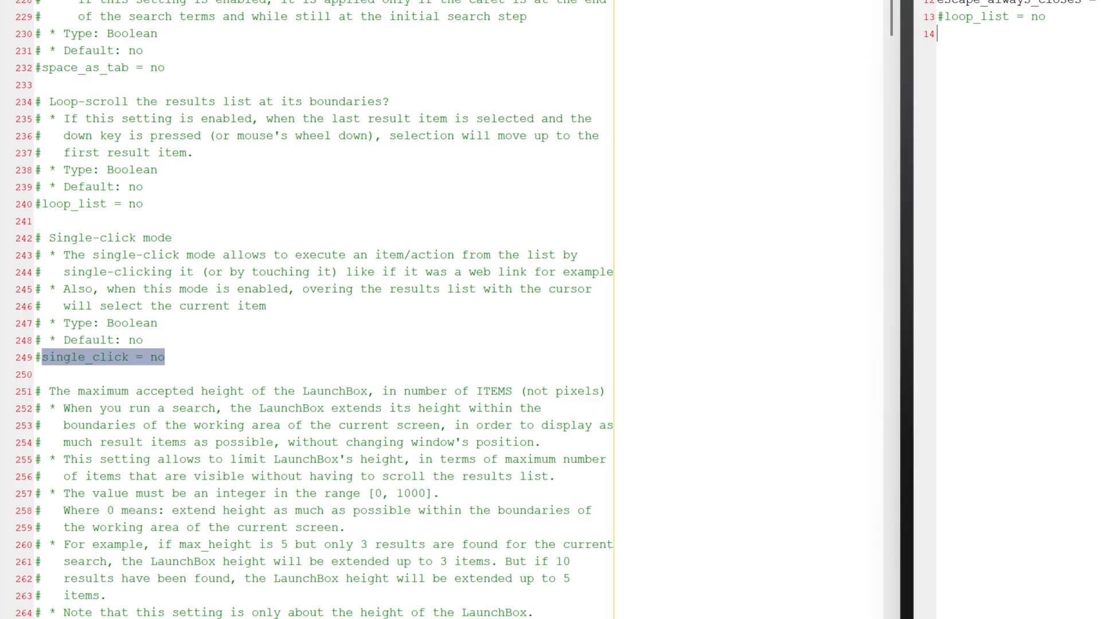
{"action": "key", "text": "ctrl+v"}
{"action": "key", "text": "BackSpace"}
{"action": "key", "text": "BackSpace"}
{"action": "type", "text": "yes"}
{"action": "key", "text": "ctrl+s"}
Search the launcher for fire and run the Firefox result to test single-click mode.
{"action": "key", "text": "alt+f"}
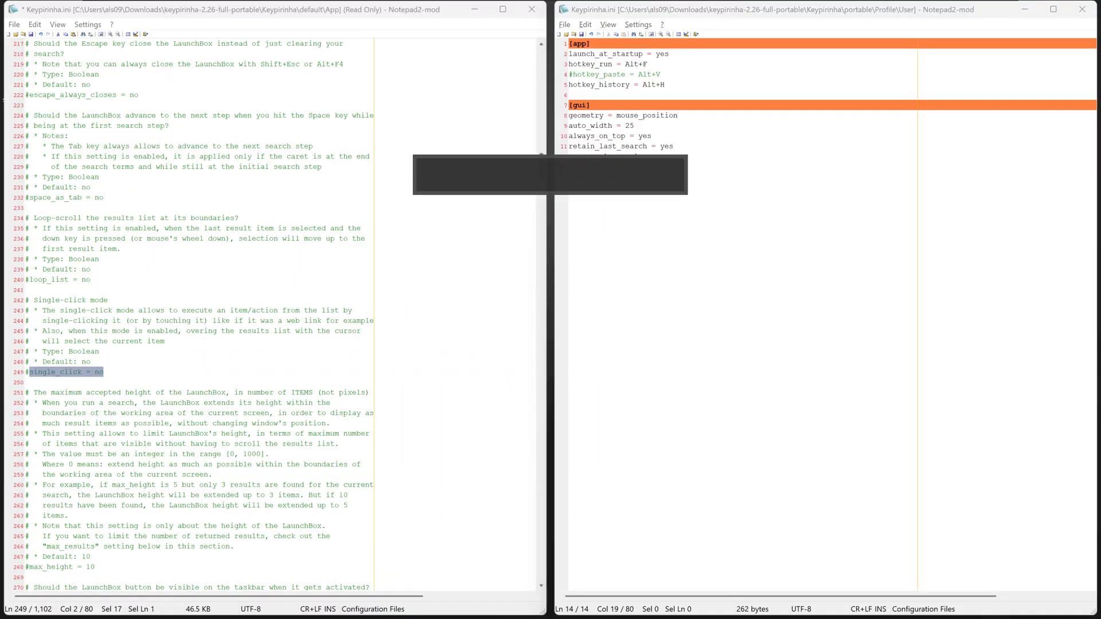
{"action": "type", "text": "fire"}
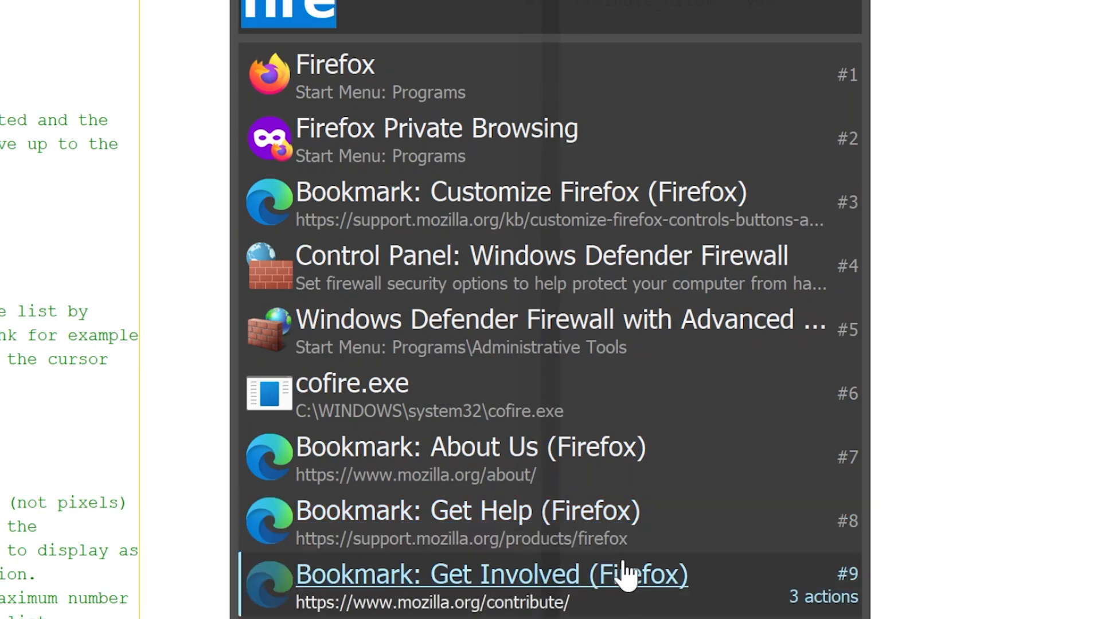
{"action": "left_click", "coordinate": [506, 71]}
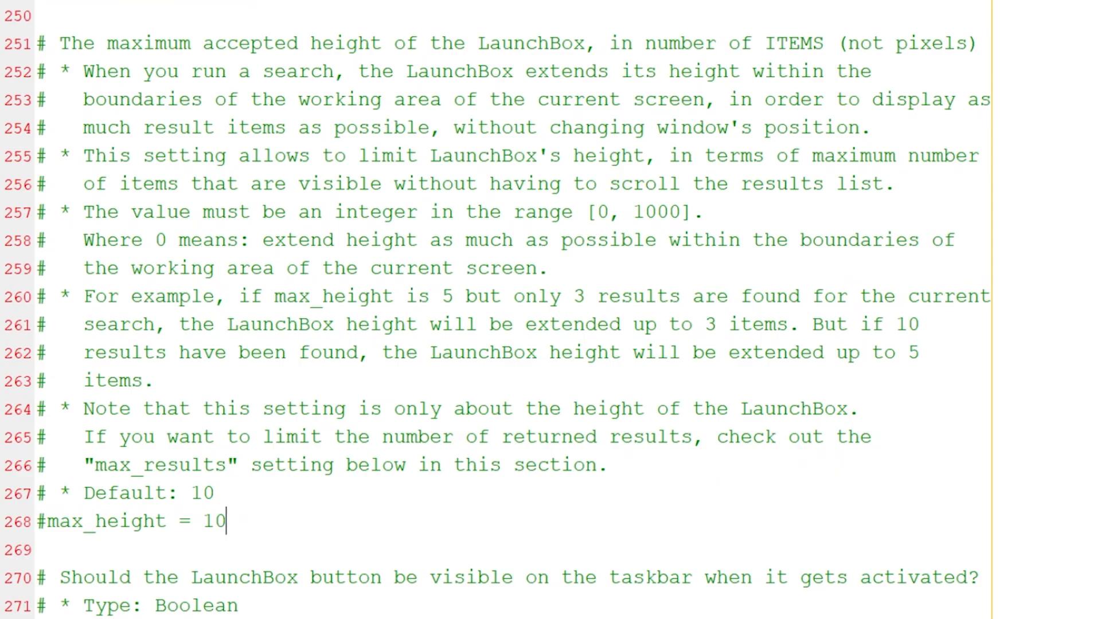
Select the max_height = 10 setting in the default configuration, excluding the leading #.
{"action": "left_click_drag", "start_coordinate": [227, 521], "coordinate": [47, 521]}
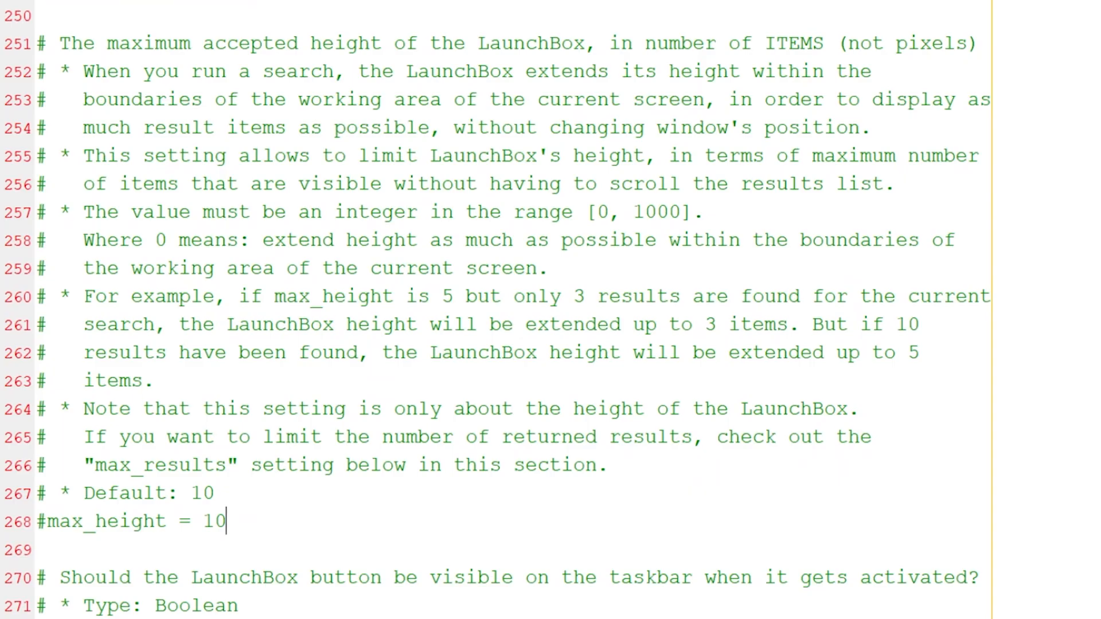
{"action": "key", "text": "ctrl+shift+Left"}
{"action": "key", "text": "ctrl+shift+Left"}
{"action": "key", "text": "ctrl+shift+Left"}
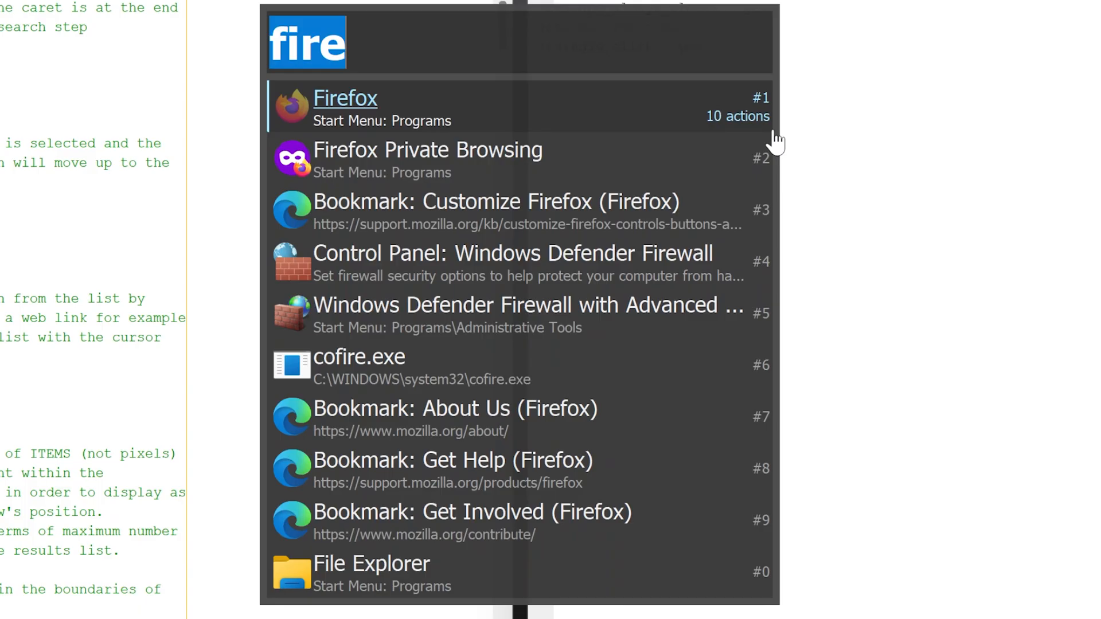
Search the launcher for f to test the list height with max_height = 15, and close it.
{"action": "type", "text": "f"}
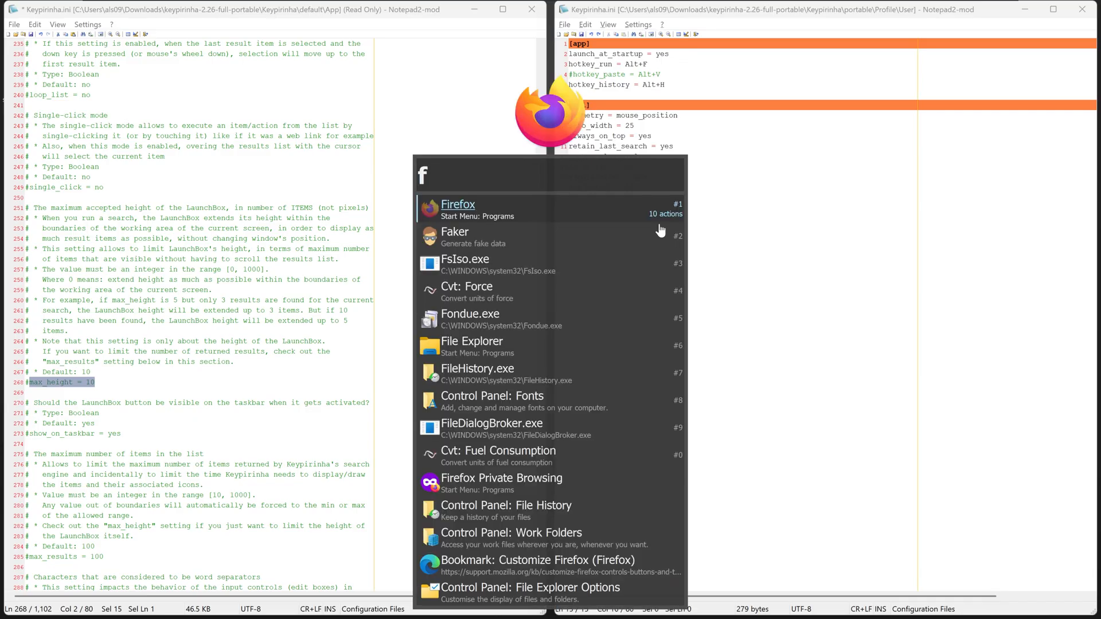
{"action": "key", "text": "Escape"}
{"action": "key", "text": "BackSpace"}
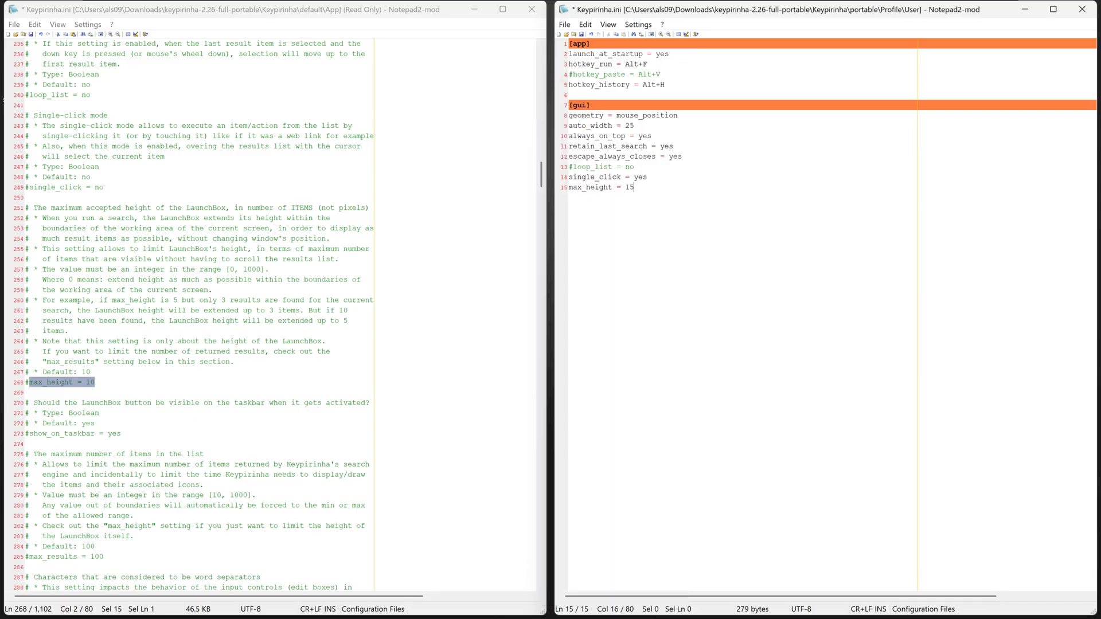
Save the configuration with max_height = 15 and reopen the launcher to check the list height, closing it again.
{"action": "key", "text": "ctrl+s"}
{"action": "key", "text": "alt+f"}
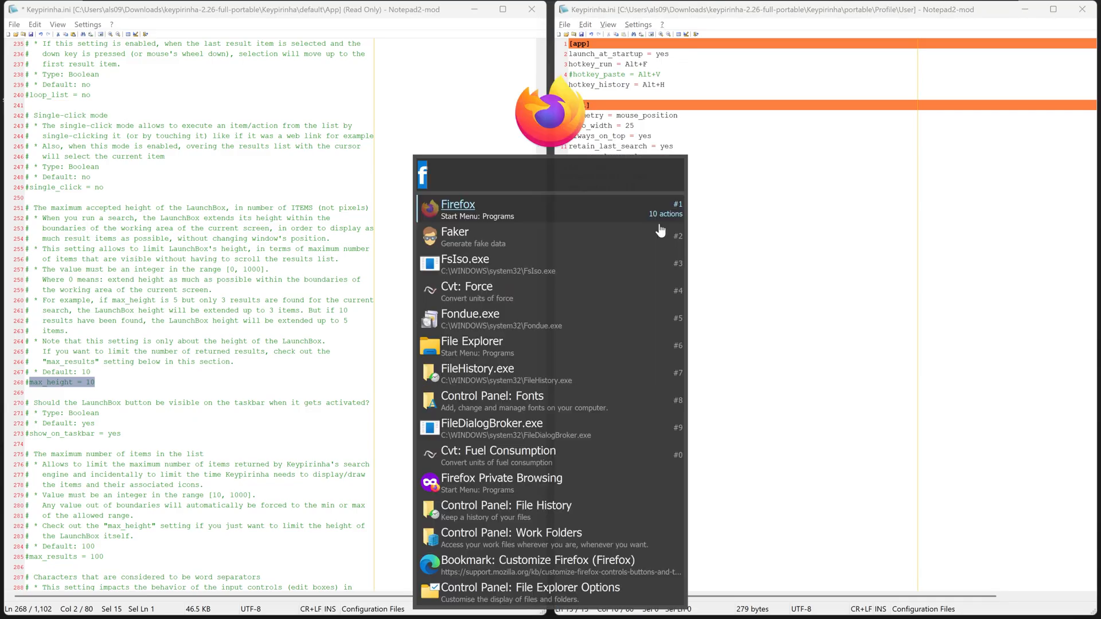
{"action": "key", "text": "Escape"}
{"action": "key", "text": "alt+f"}
{"action": "key", "text": "Escape"}
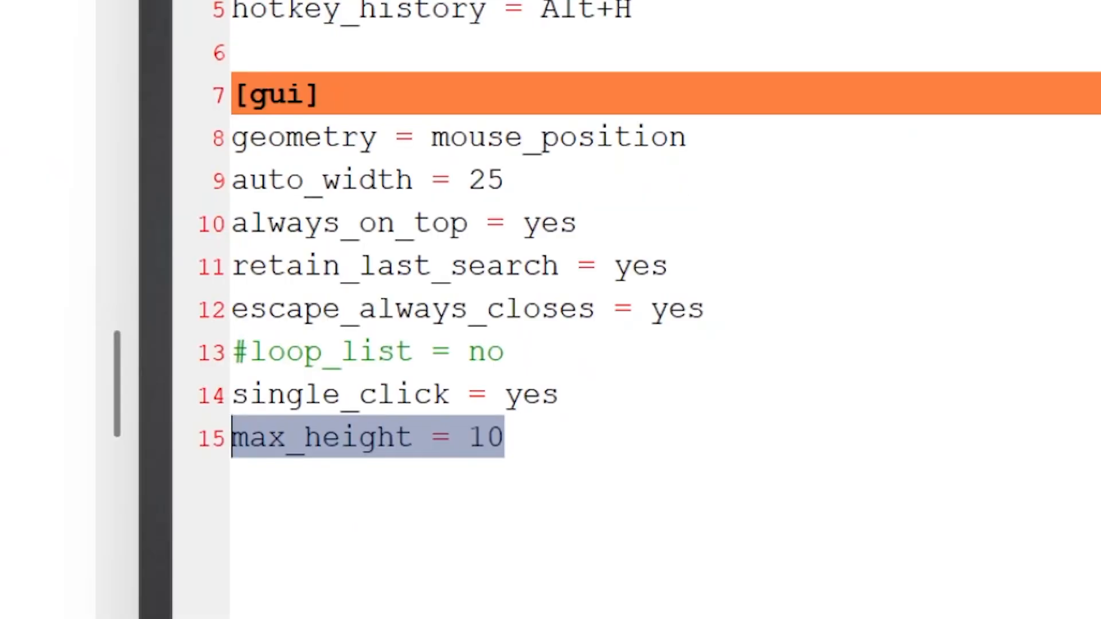
Move max_height = 15 directly below auto_width in the [gui] section, set auto_width to 40, and save the configuration.
{"action": "key", "text": "BackSpace"}
{"action": "key", "text": "Up"}
{"action": "key", "text": "Up"}
{"action": "key", "text": "Up"}
{"action": "key", "text": "Up"}
{"action": "key", "text": "Up"}
{"action": "key", "text": "Up"}
{"action": "type", "text": "o"}
{"action": "key", "text": "ctrl+z"}
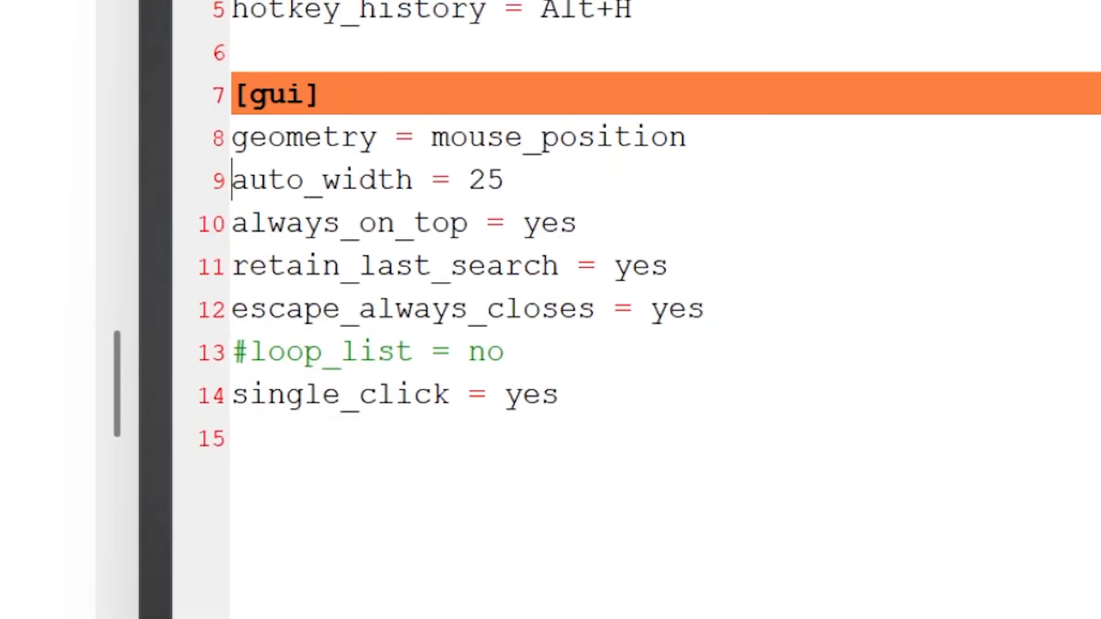
{"action": "key", "text": "ctrl+z"}
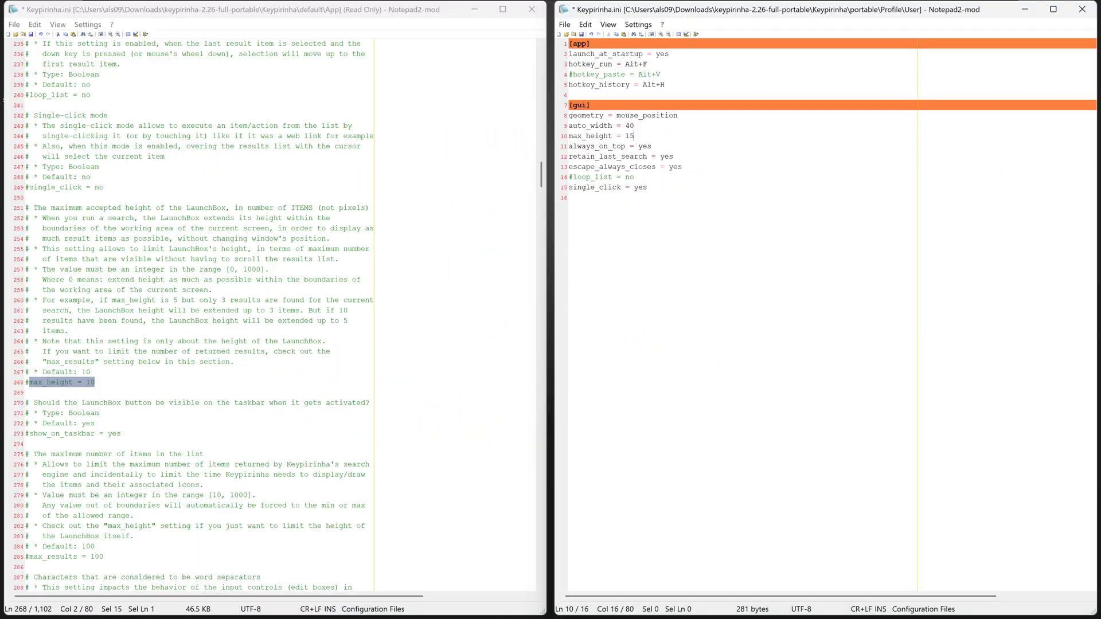
{"action": "key", "text": "ctrl+s"}
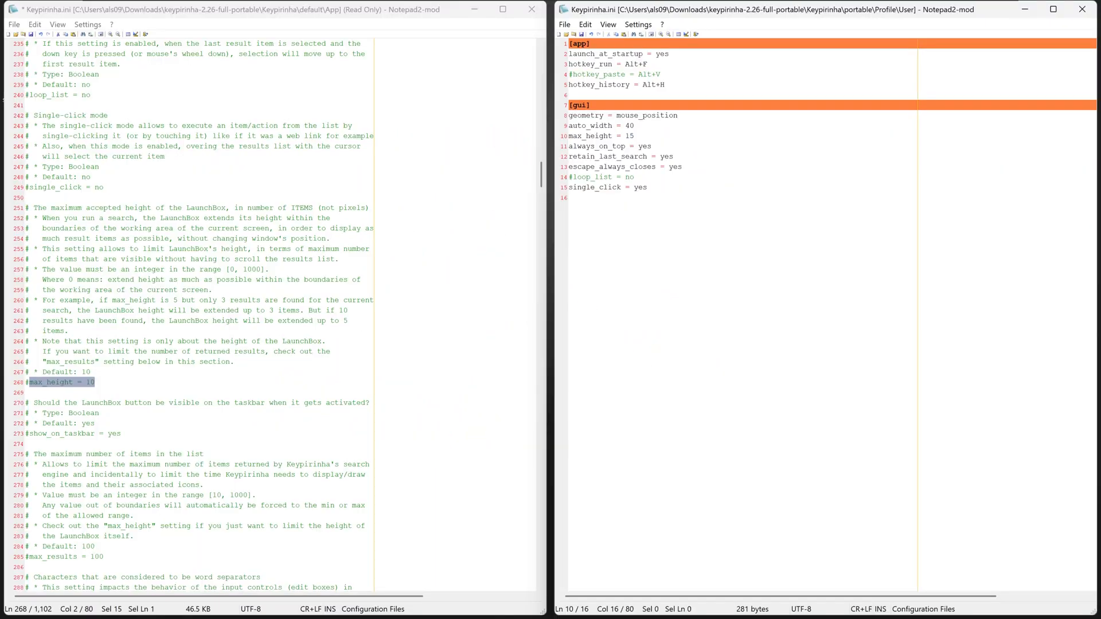
Set max_height to 13, save the configuration, and search the launcher for f to test the new size.
{"action": "type", "text": "3"}
{"action": "key", "text": "ctrl+s"}
{"action": "key", "text": "alt+f"}
{"action": "type", "text": "f"}
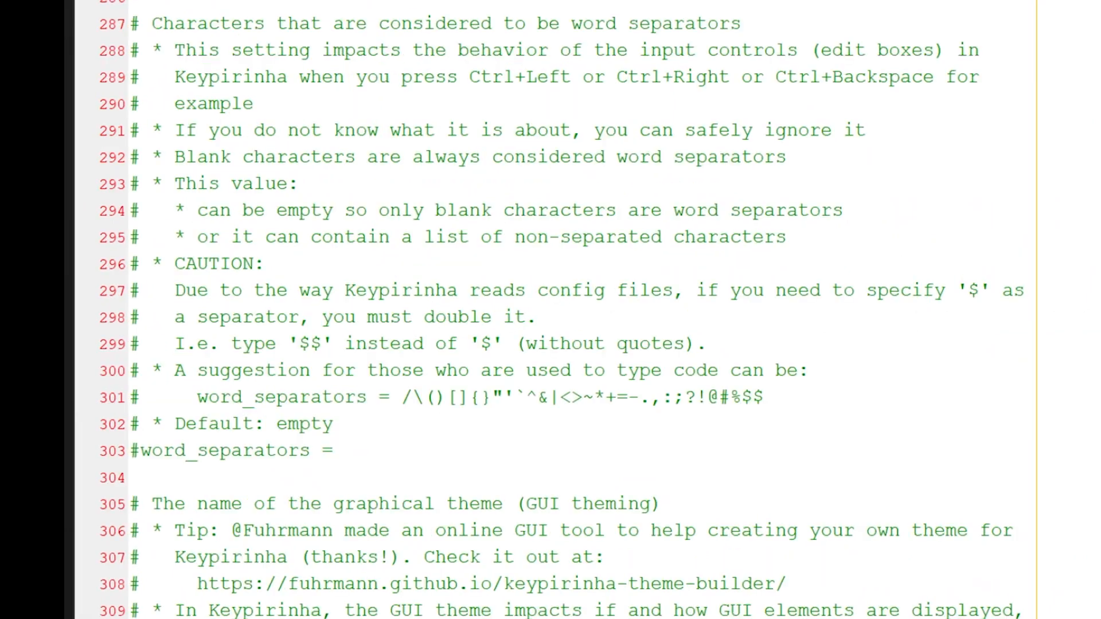
Highlight the word separators setting in the default configuration, and copy the theme builder URL from the GUI theming notes.
{"action": "left_click_drag", "start_coordinate": [334, 449], "coordinate": [174, 450]}
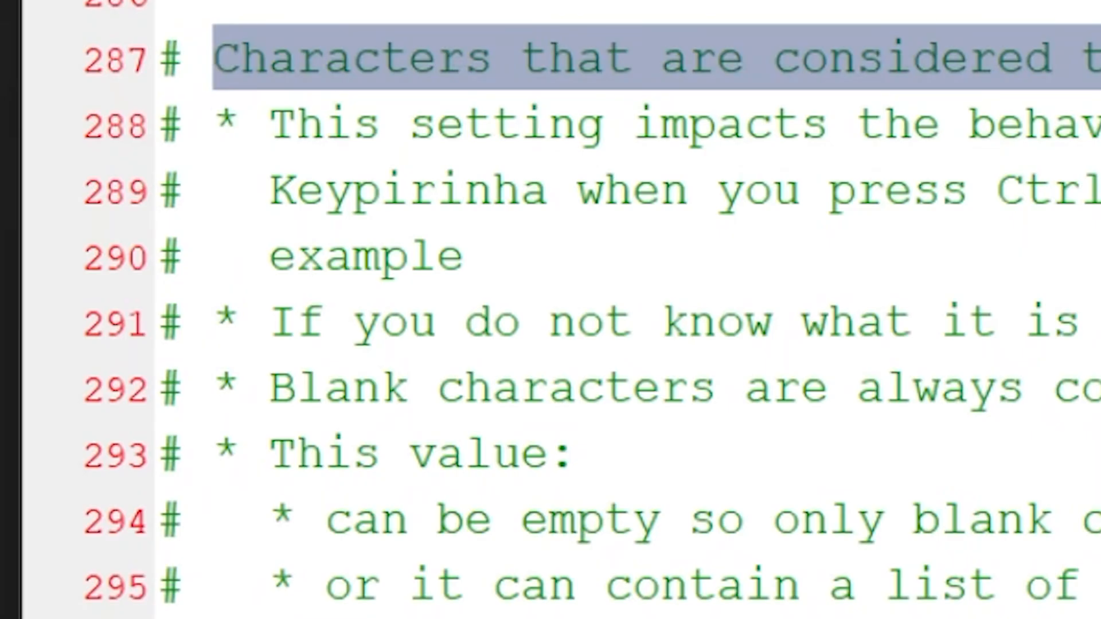
{"action": "left_click", "coordinate": [968, 387]}
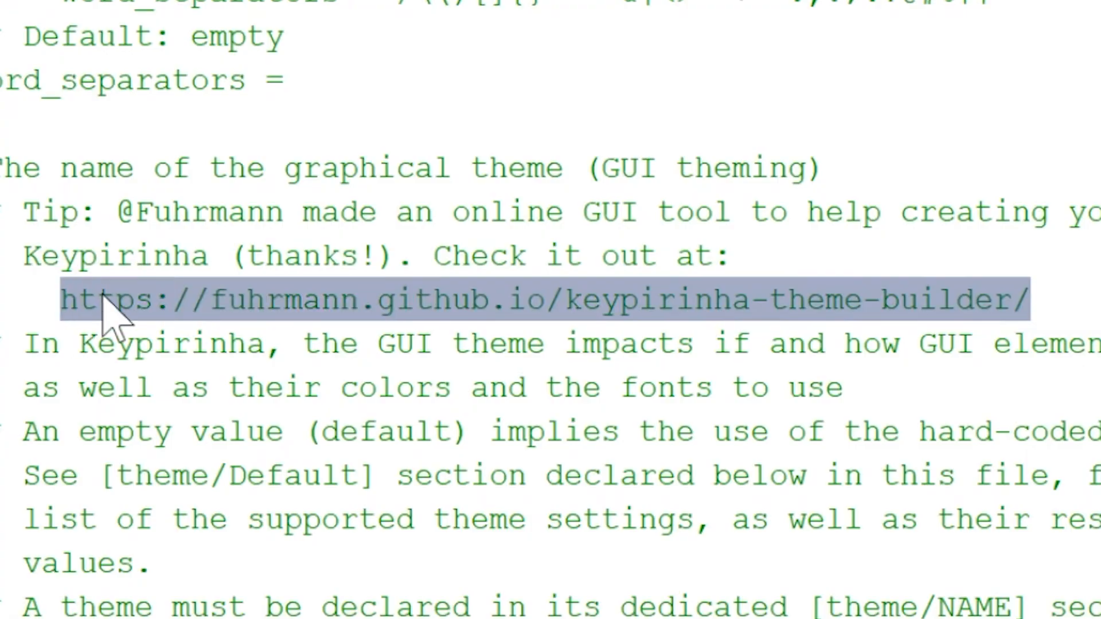
{"action": "right_click", "coordinate": [104, 293]}
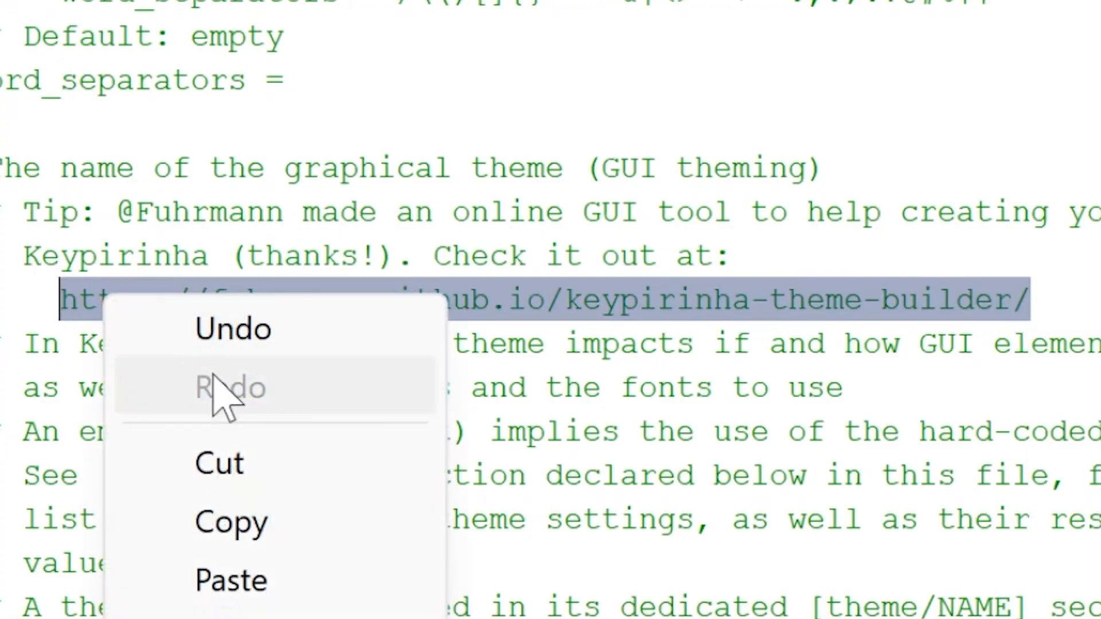
{"action": "left_click", "coordinate": [261, 521]}
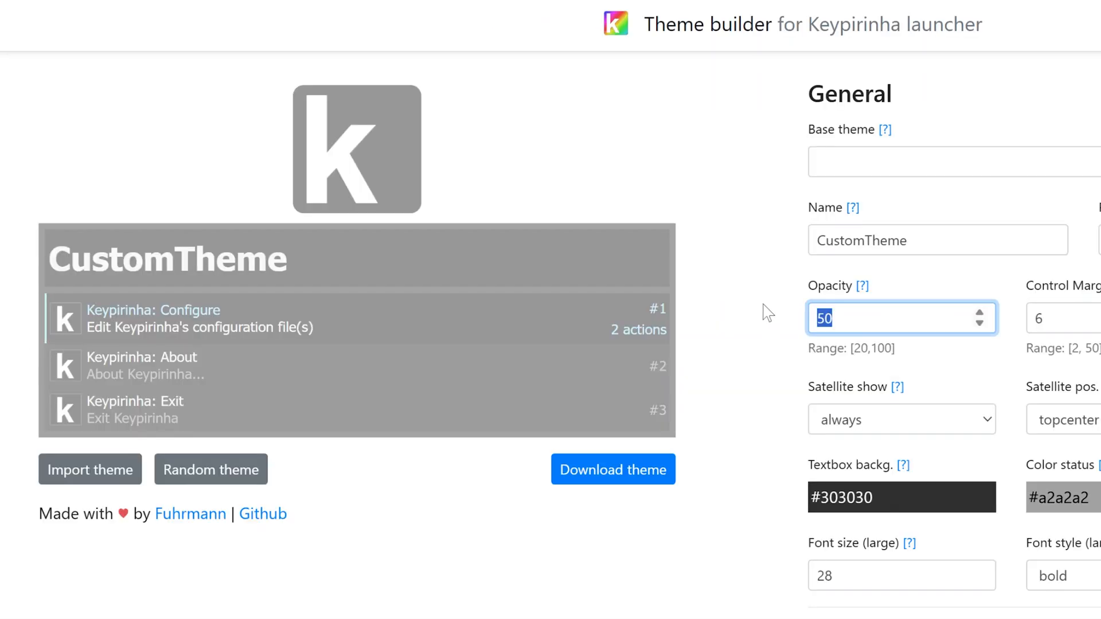
Set the custom theme's opacity to 85 and raise its control margin to 13 in the online theme builder.
{"action": "type", "text": "68"}
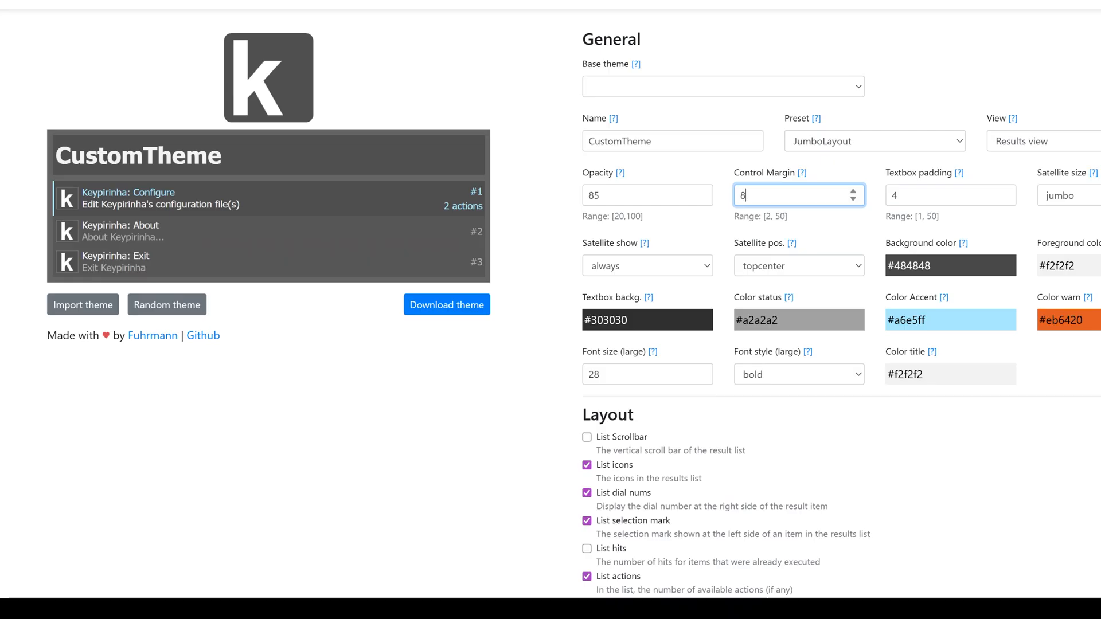
{"action": "key", "text": "Up"}
{"action": "key", "text": "Up"}
{"action": "key", "text": "Up"}
{"action": "key", "text": "Up"}
{"action": "key", "text": "Up"}
{"action": "key", "text": "Up"}
{"action": "key", "text": "Up"}
{"action": "key", "text": "Up"}
{"action": "key", "text": "Up"}
{"action": "key", "text": "Up"}
{"action": "key", "text": "Up"}
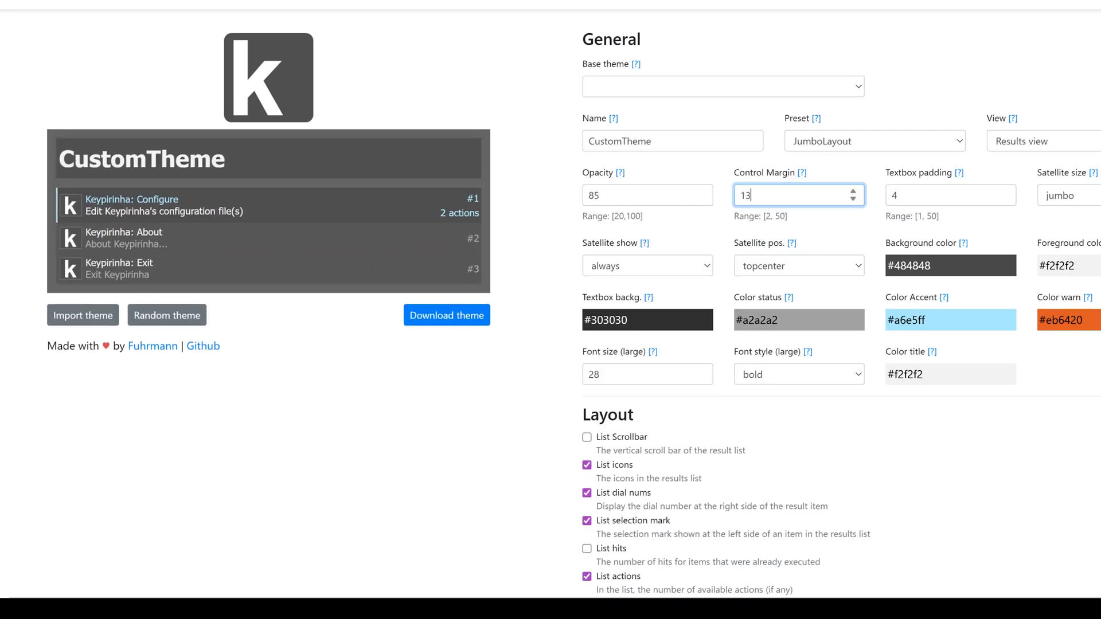
Set the custom theme's control margin to 5 and its textbox padding to 10.
{"action": "left_click_drag", "start_coordinate": [755, 195], "coordinate": [729, 197]}
{"action": "type", "text": "5"}
{"action": "left_click_drag", "start_coordinate": [902, 195], "coordinate": [880, 200]}
{"action": "type", "text": "1810"}
Try the small, large and superjumbo satellite sizes on the custom theme preview.
{"action": "left_click", "coordinate": [1077, 195]}
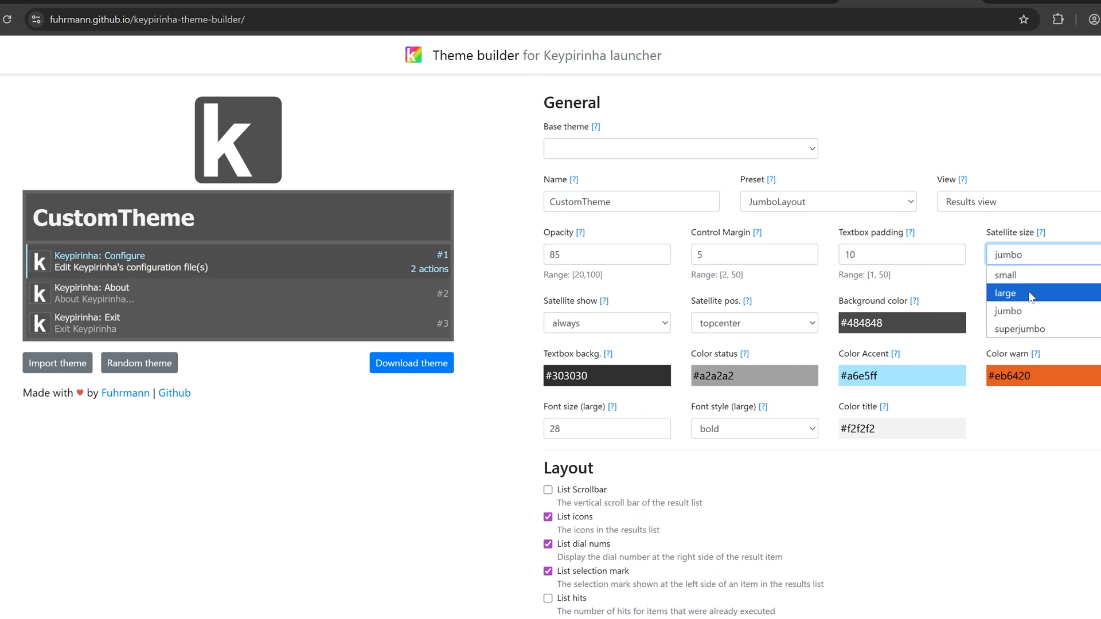
{"action": "left_click", "coordinate": [1081, 233]}
{"action": "left_click", "coordinate": [1023, 279]}
{"action": "left_click", "coordinate": [1024, 259]}
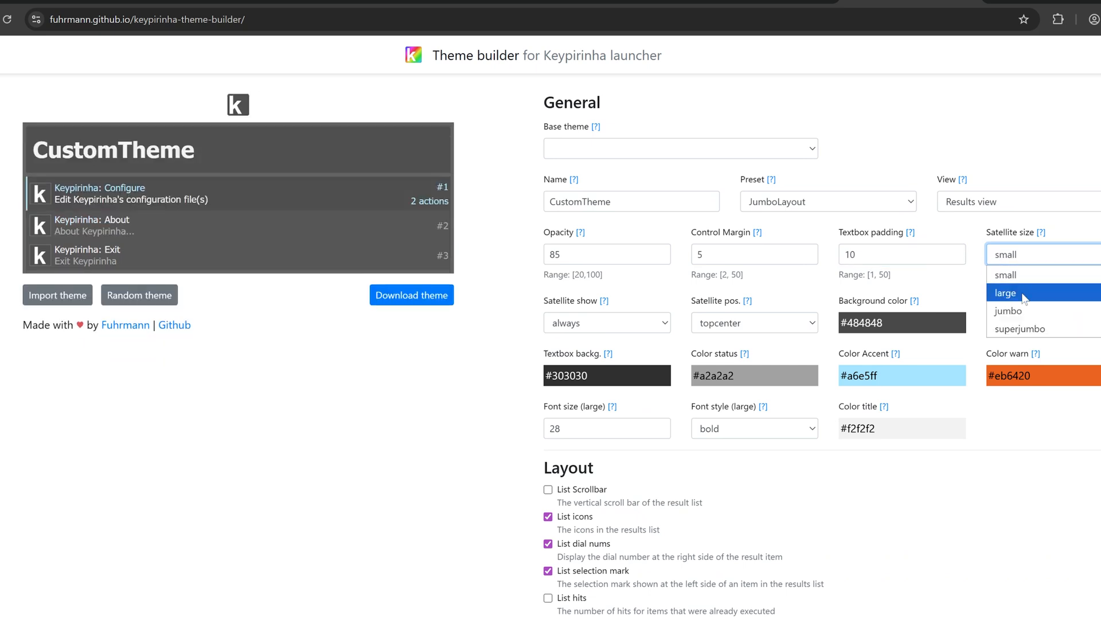
{"action": "left_click", "coordinate": [1024, 294]}
{"action": "left_click", "coordinate": [1019, 261]}
{"action": "left_click", "coordinate": [1021, 328]}
{"action": "left_click", "coordinate": [1022, 266]}
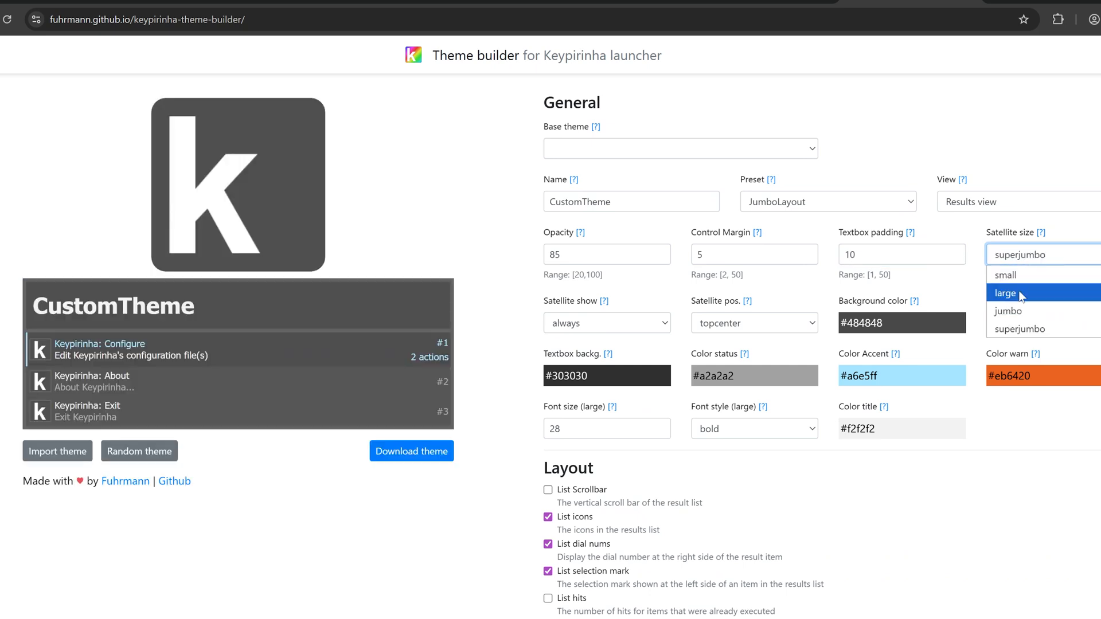
{"action": "left_click", "coordinate": [1020, 311]}
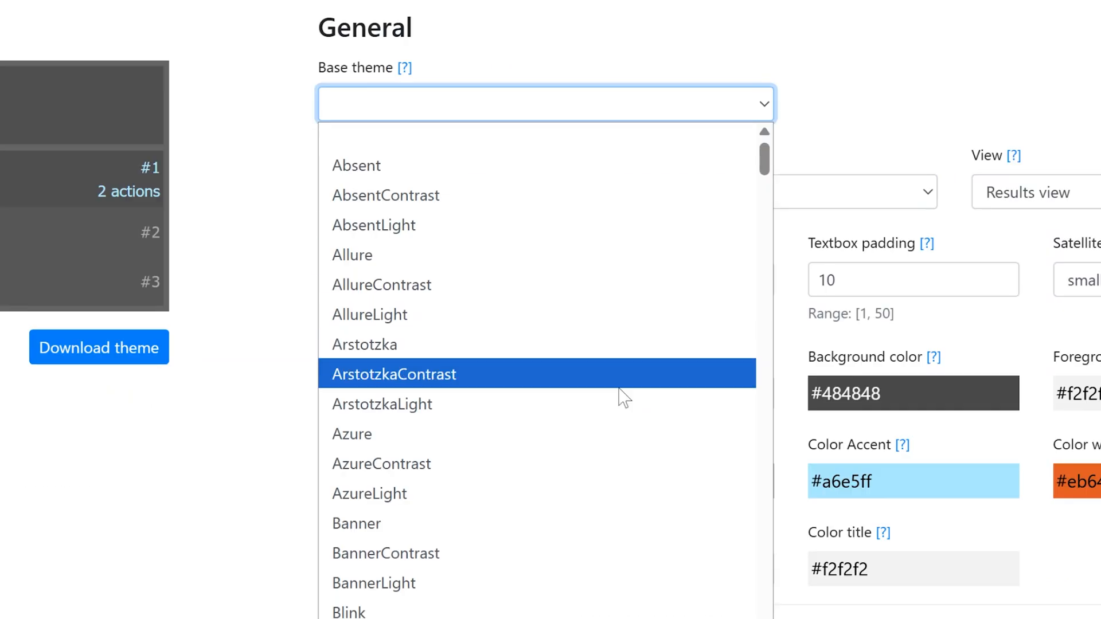
Preview the HawaiiLight and Shrek base themes in the theme builder.
{"action": "scroll", "coordinate": [591, 424], "scroll_direction": "down", "scroll_amount": 8}
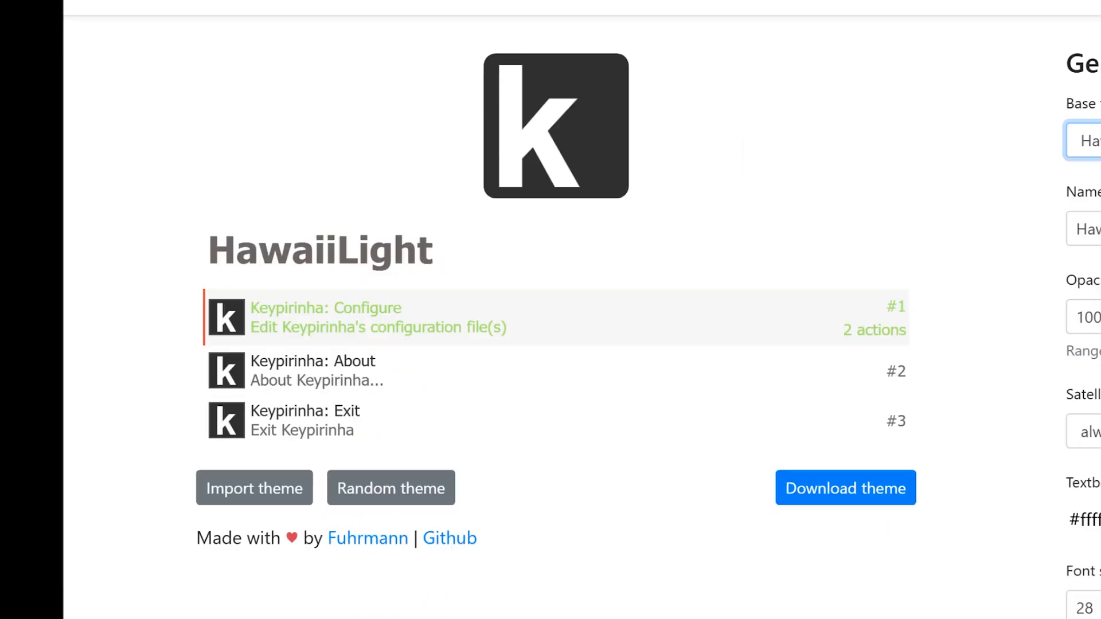
{"action": "left_click", "coordinate": [693, 111]}
{"action": "scroll", "coordinate": [685, 309], "scroll_direction": "down", "scroll_amount": 8}
{"action": "left_click", "coordinate": [661, 364]}
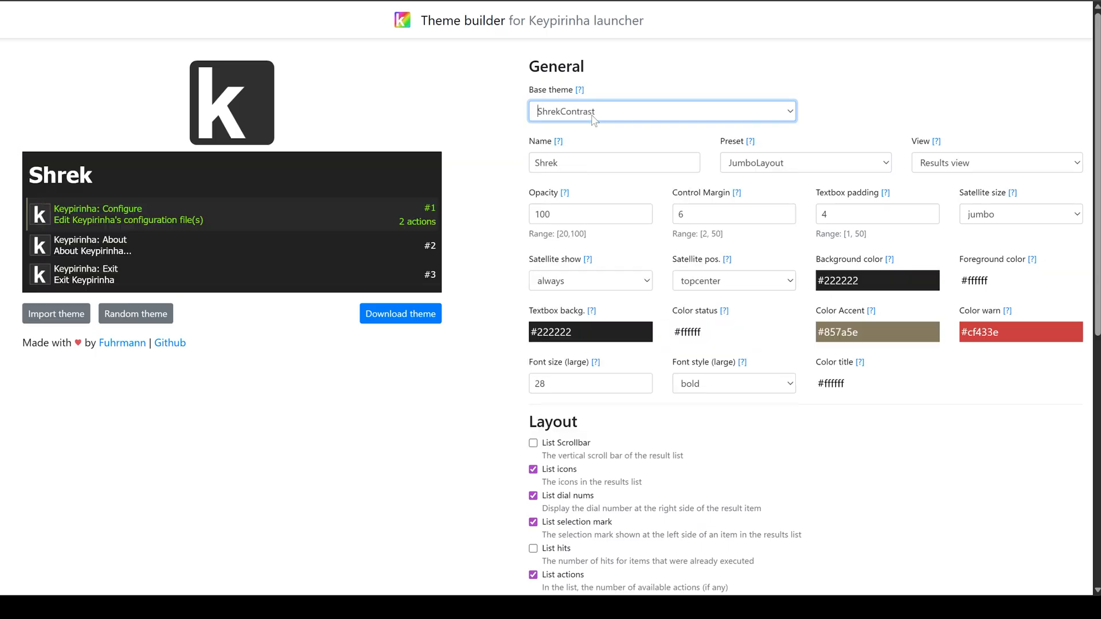
Step through the base themes from ShrekContrast past Slate and Snappy to compare their previews.
{"action": "key", "text": "Down"}
{"action": "key", "text": "Down"}
{"action": "key", "text": "Down"}
{"action": "key", "text": "Down"}
{"action": "key", "text": "Up"}
{"action": "key", "text": "Up"}
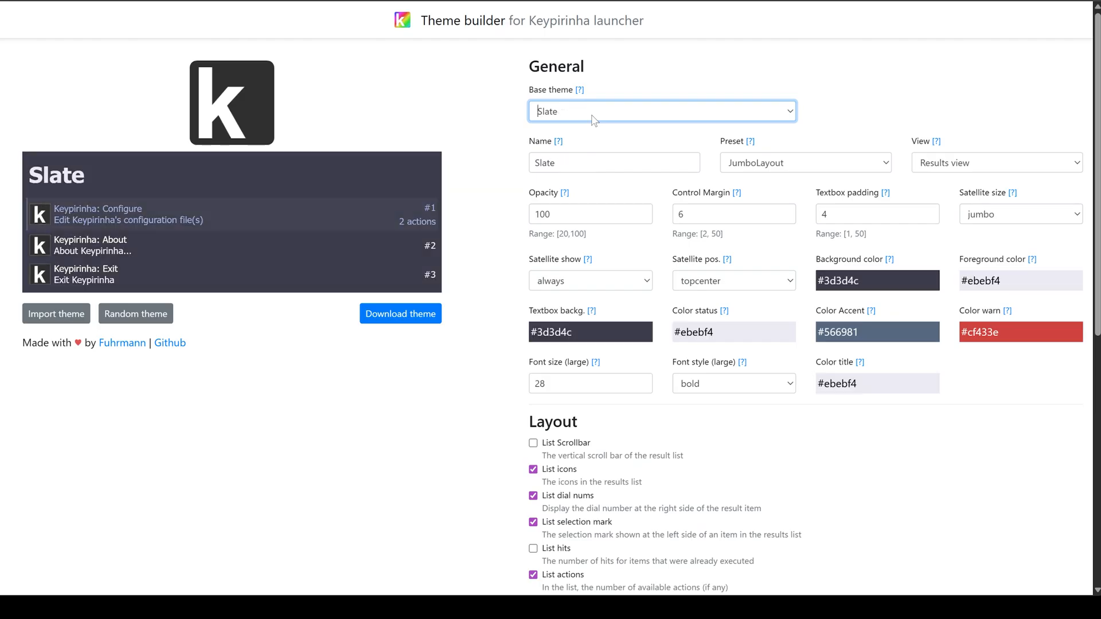
{"action": "key", "text": "Down"}
{"action": "key", "text": "Down"}
{"action": "key", "text": "Down"}
{"action": "key", "text": "Down"}
{"action": "key", "text": "Down"}
{"action": "key", "text": "Down"}
{"action": "key", "text": "Down"}
{"action": "key", "text": "Down"}
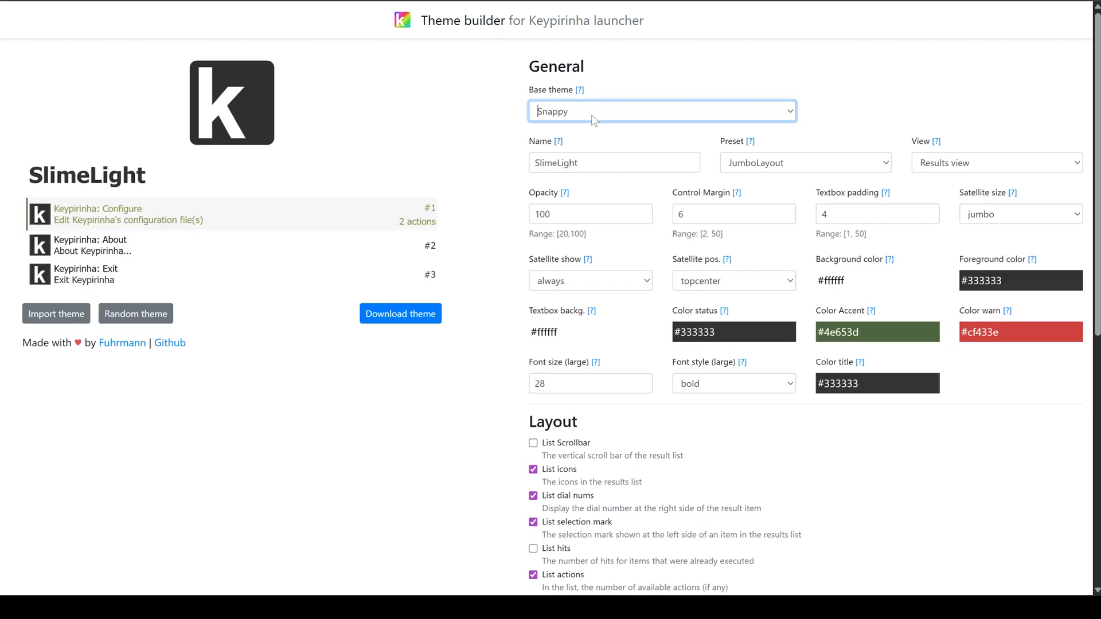
{"action": "key", "text": "Down"}
{"action": "key", "text": "Down"}
{"action": "key", "text": "Down"}
{"action": "key", "text": "Down"}
{"action": "key", "text": "Down"}
{"action": "key", "text": "Down"}
{"action": "key", "text": "Down"}
{"action": "key", "text": "Down"}
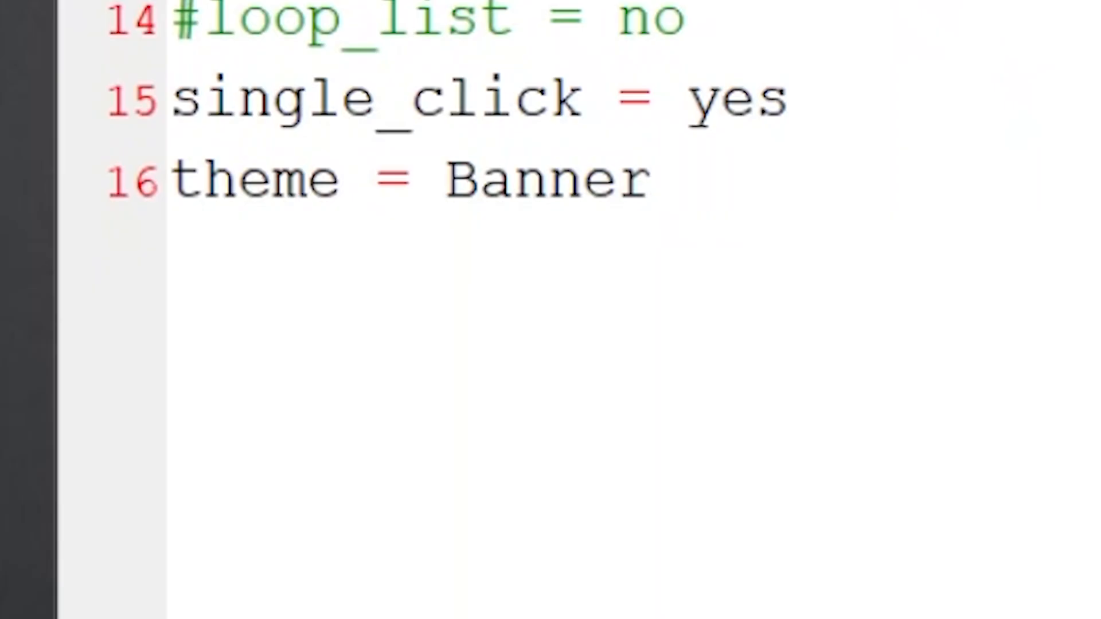
Highlight the theme = Banner line below single_click in the user configuration.
{"action": "left_click_drag", "start_coordinate": [651, 180], "coordinate": [54, 162]}
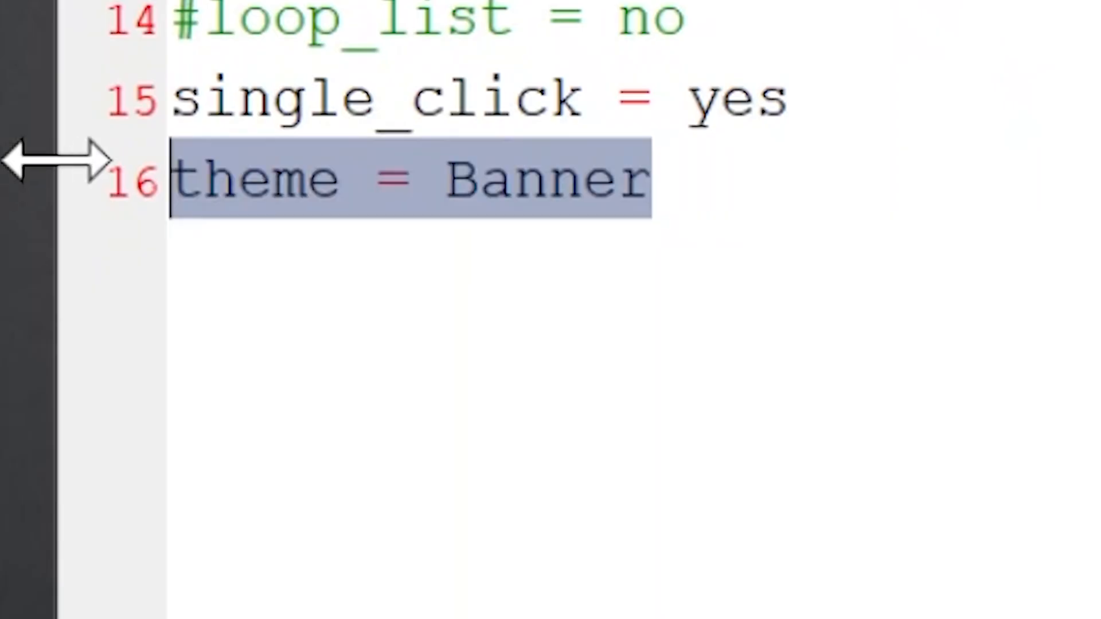
{"action": "left_click", "coordinate": [652, 179]}
{"action": "right_click", "coordinate": [548, 422]}
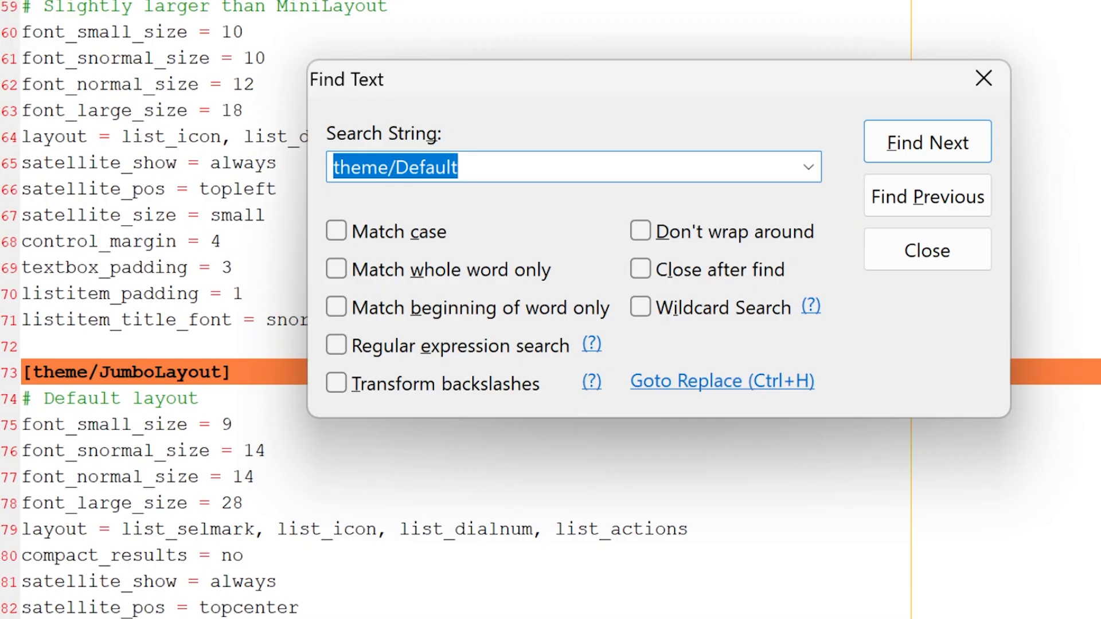
Close the text search for theme/Default and select the editor = notepad.exe example in the default configuration's [external] section.
{"action": "left_click", "coordinate": [968, 88]}
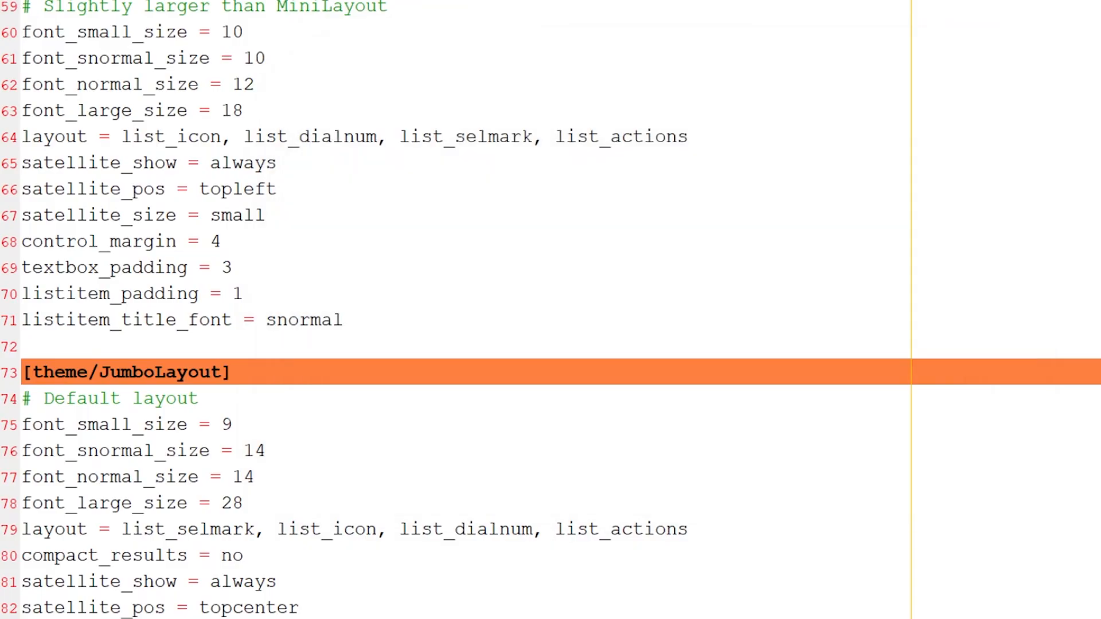
{"action": "scroll", "coordinate": [550, 309], "scroll_direction": "down", "scroll_amount": 20}
{"action": "scroll", "coordinate": [551, 309], "scroll_direction": "down", "scroll_amount": 20}
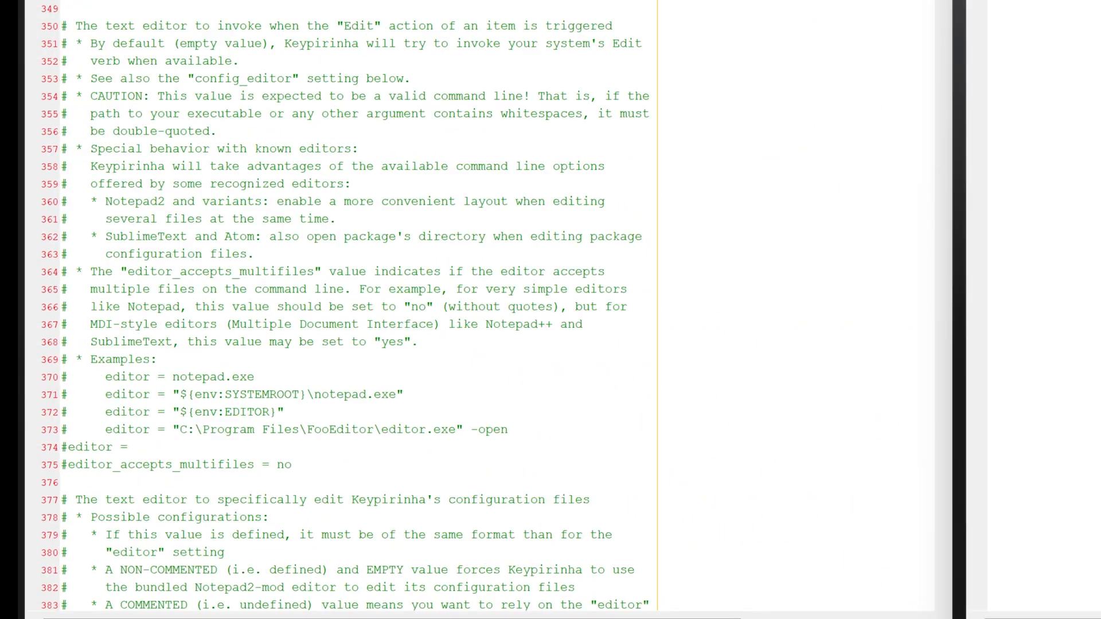
{"action": "left_click_drag", "start_coordinate": [255, 377], "coordinate": [98, 380]}
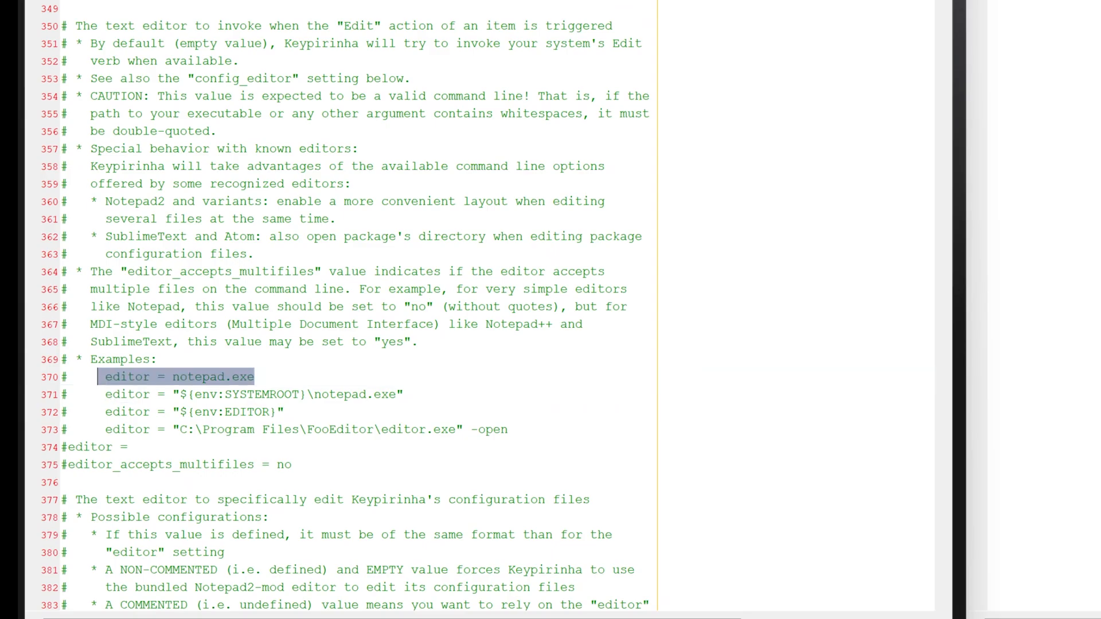
Search the launcher for vs to locate Visual Studio Code, and inspect the file details in its executable's properties.
{"action": "key", "text": "alt+f"}
{"action": "type", "text": "vs"}
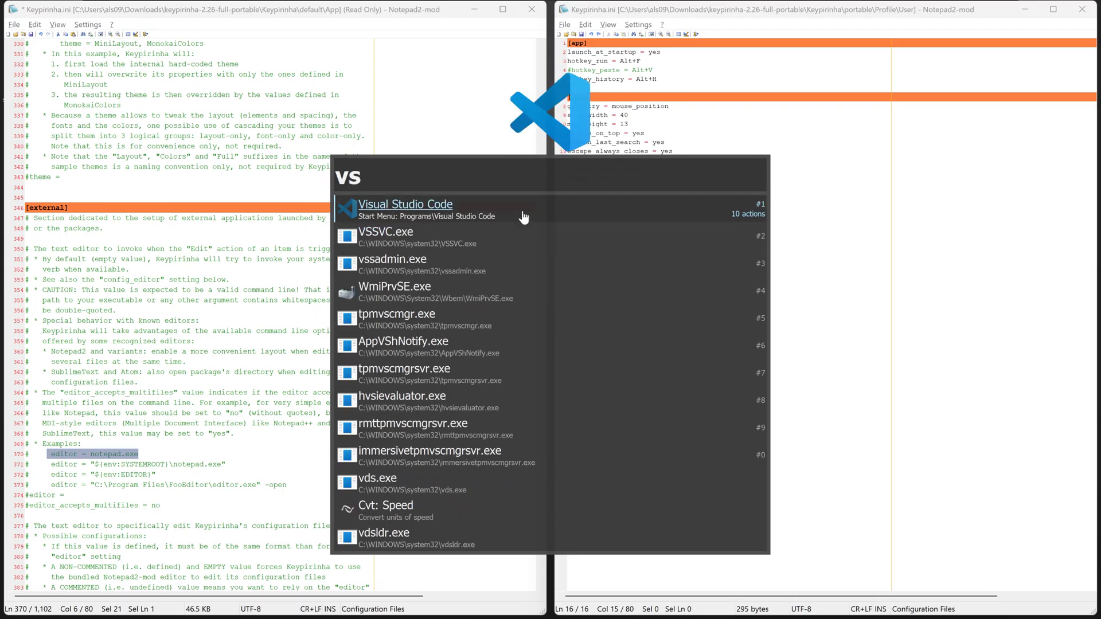
{"action": "right_click", "coordinate": [314, 311]}
{"action": "left_click", "coordinate": [361, 434]}
{"action": "left_click", "coordinate": [434, 219]}
{"action": "left_click", "coordinate": [405, 306]}
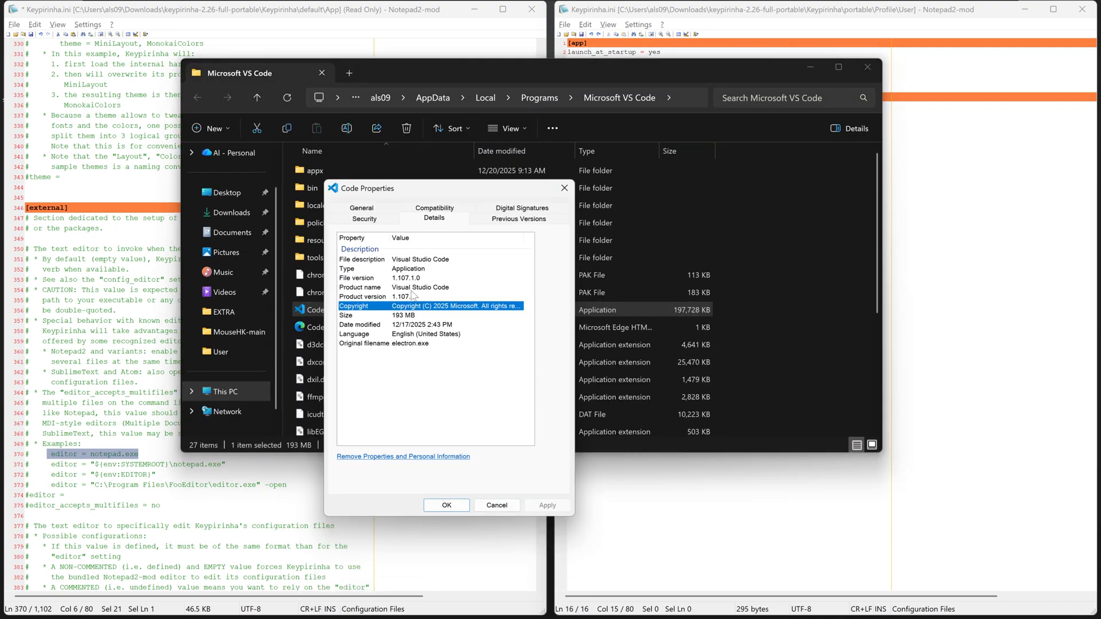
{"action": "left_click", "coordinate": [426, 333]}
{"action": "left_click", "coordinate": [564, 188]}
Add an [external] section header below theme = Banner in the user configuration and begin its editor entry.
{"action": "left_click", "coordinate": [716, 498]}
{"action": "key", "text": "Return"}
{"action": "type", "text": "external ="}
{"action": "scroll", "coordinate": [716, 343], "scroll_direction": "up", "scroll_amount": 6}
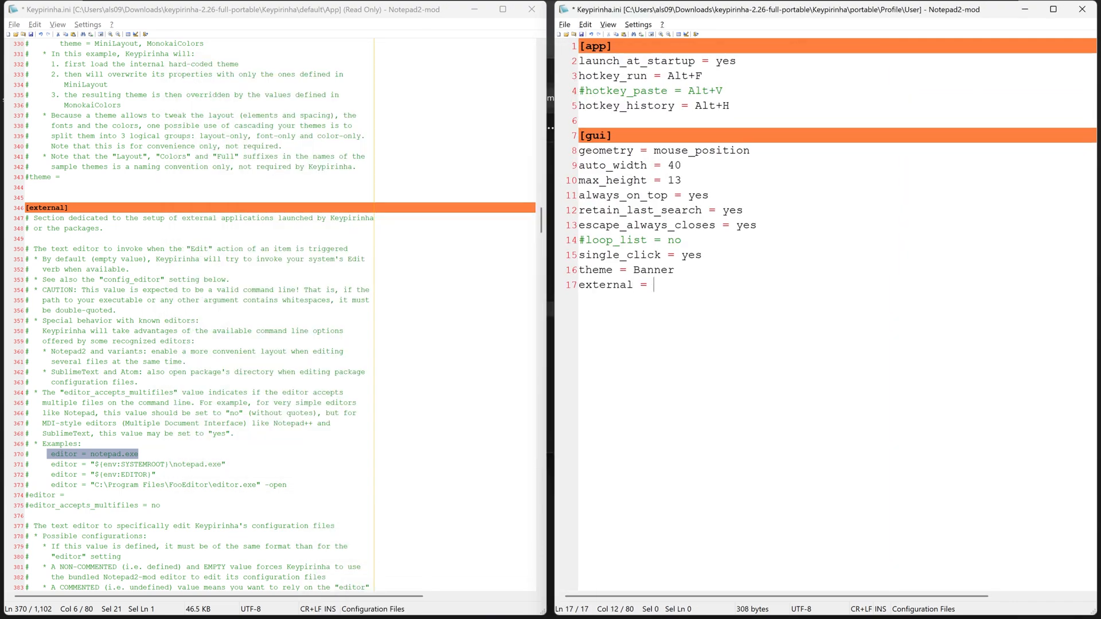
{"action": "type", "text": "[external]"}
{"action": "key", "text": "Return"}
{"action": "type", "text": "e"}
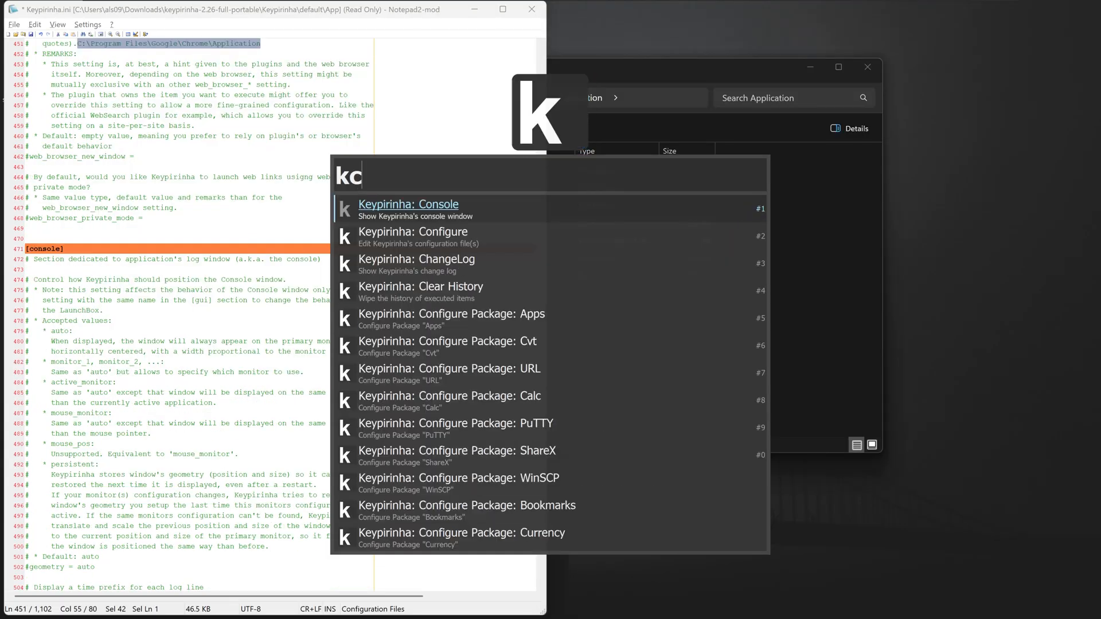
Search the launcher for kconfg to open Keypirinha's configuration files in Sublime Text, and reduce the editor's text size.
{"action": "type", "text": "onfg"}
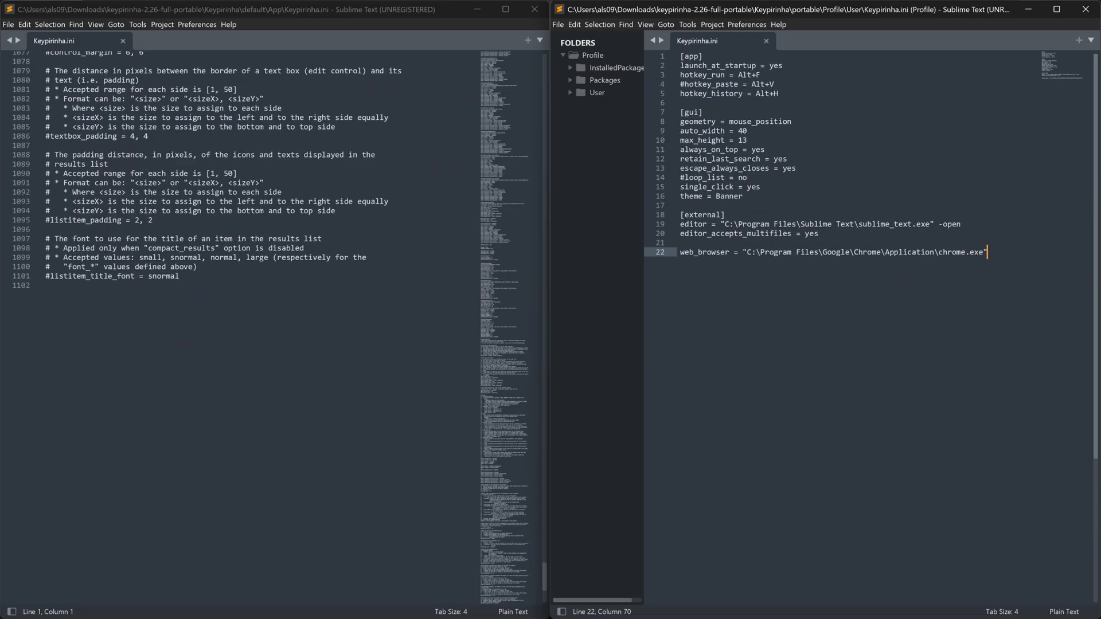
{"action": "key", "text": "ctrl+minus"}
{"action": "key", "text": "ctrl+minus"}
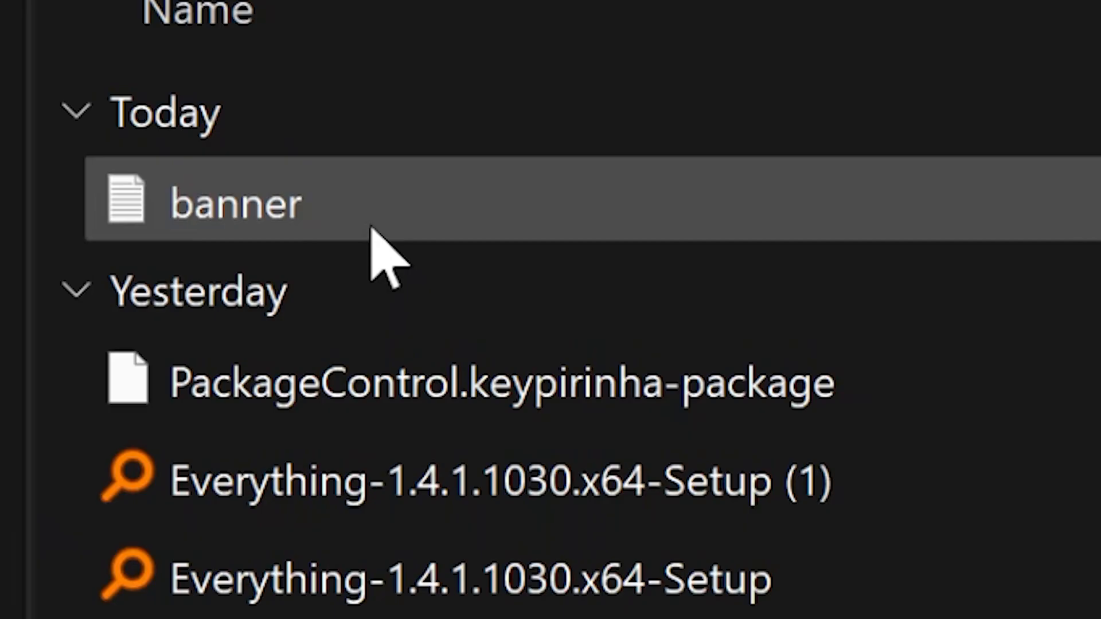
Copy the entire [theme/Banner] section from banner.txt below web_browser in the user configuration, and open the launcher to test the theme.
{"action": "double_click", "coordinate": [373, 229]}
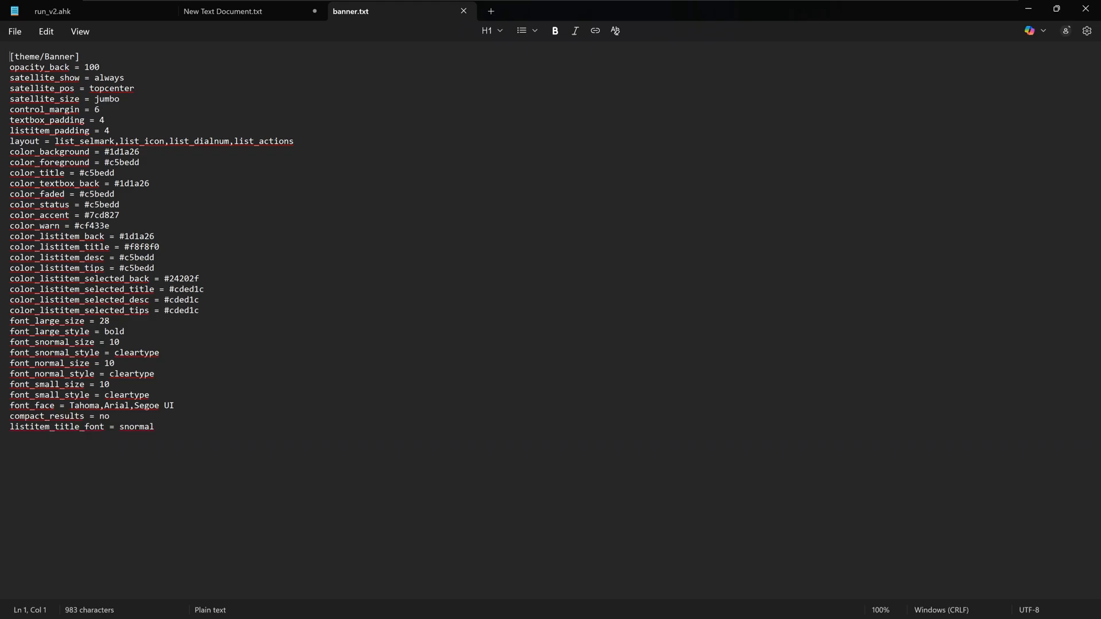
{"action": "key", "text": "ctrl+a"}
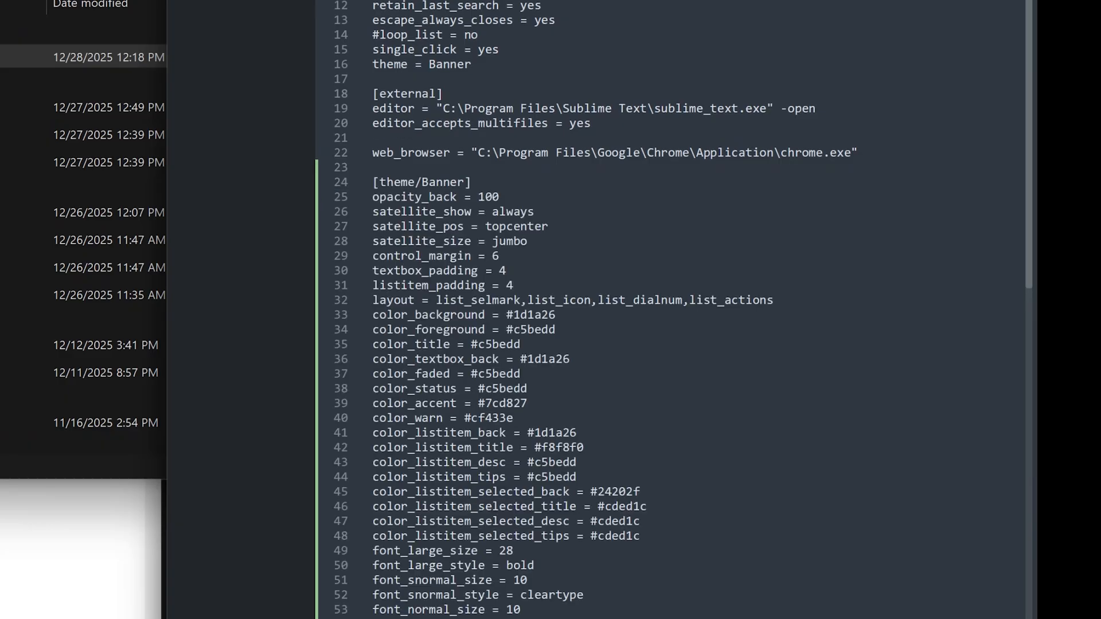
{"action": "key", "text": "alt+f"}
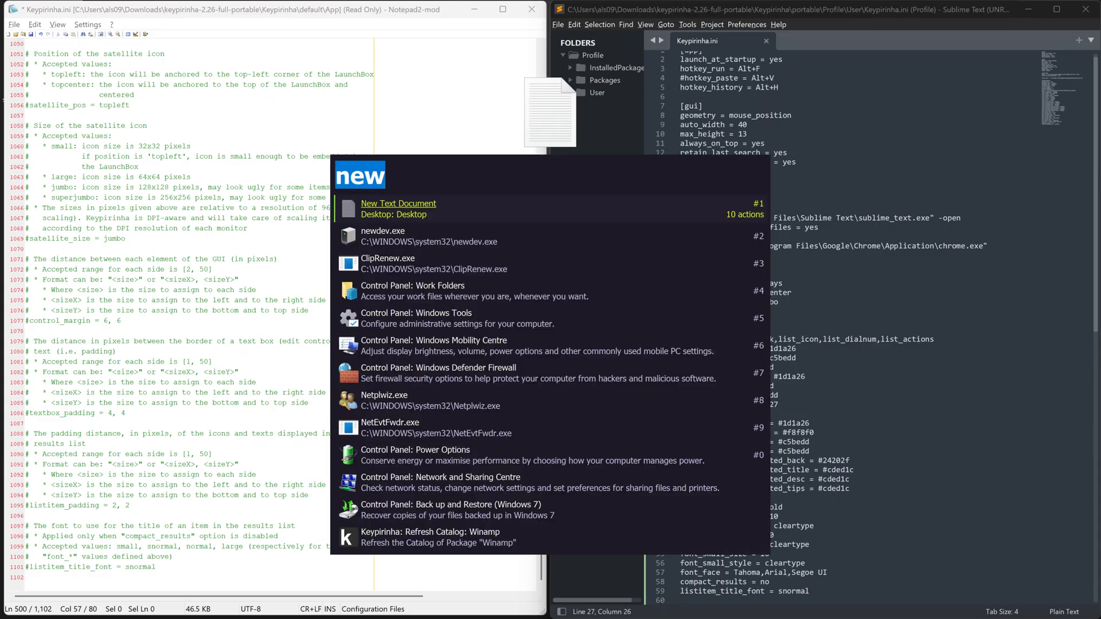
Look through the launcher results for new to check the applied theme, and close the launcher.
{"action": "key", "text": "Down"}
{"action": "key", "text": "Up"}
{"action": "key", "text": "Right"}
{"action": "key", "text": "Escape"}
{"action": "key", "text": "alt+f"}
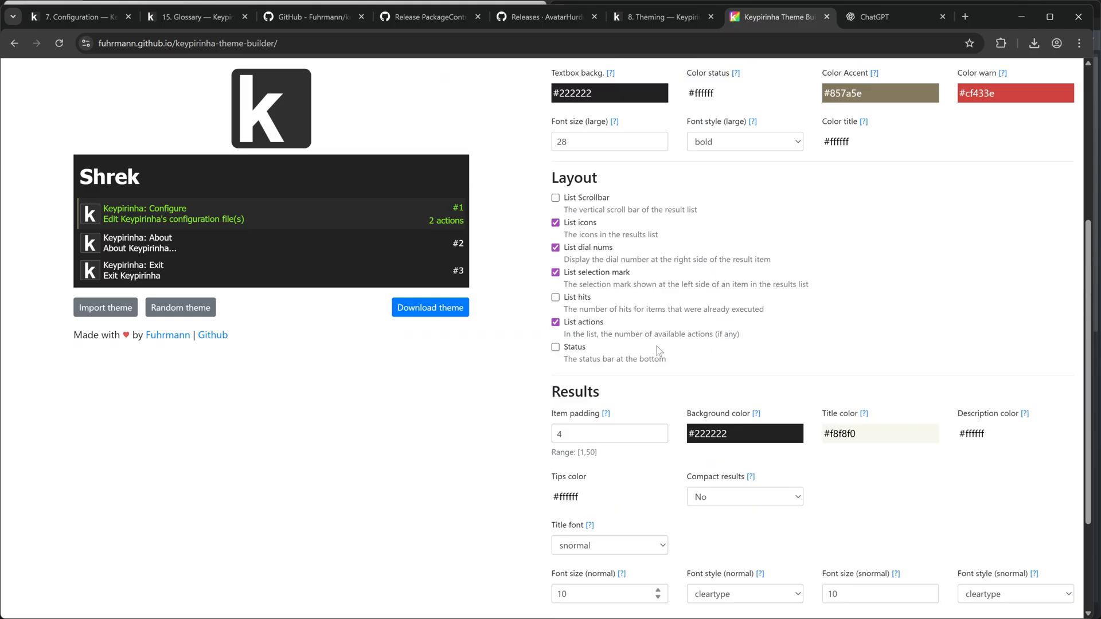
Use Arstotzka as the base theme in the theme builder and set its background color to black.
{"action": "scroll", "coordinate": [629, 188], "scroll_direction": "up", "scroll_amount": 5}
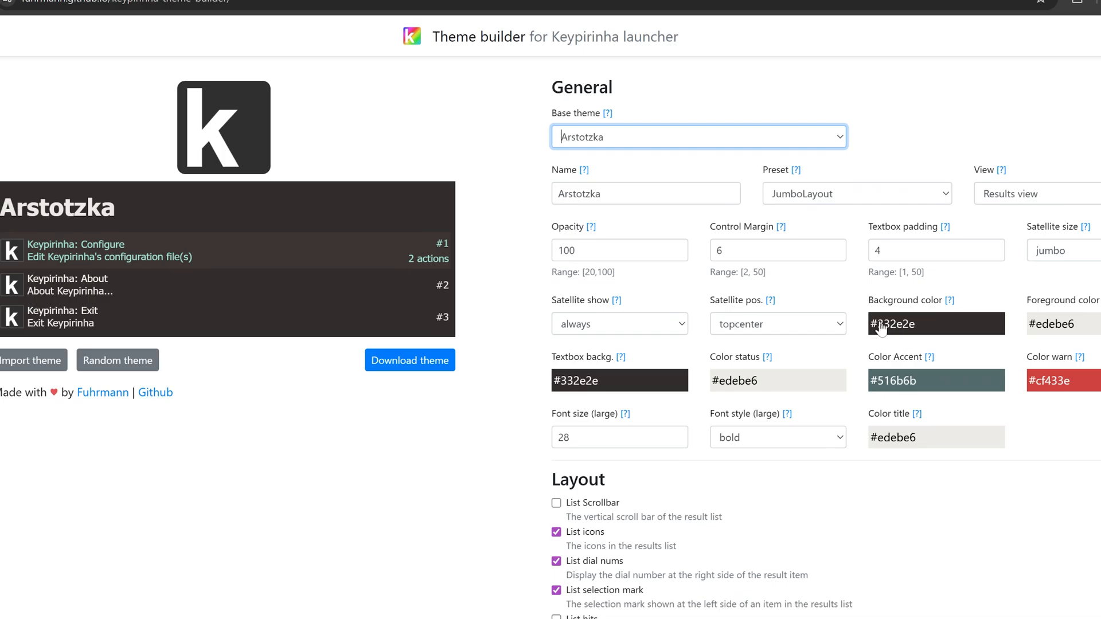
{"action": "left_click", "coordinate": [881, 328]}
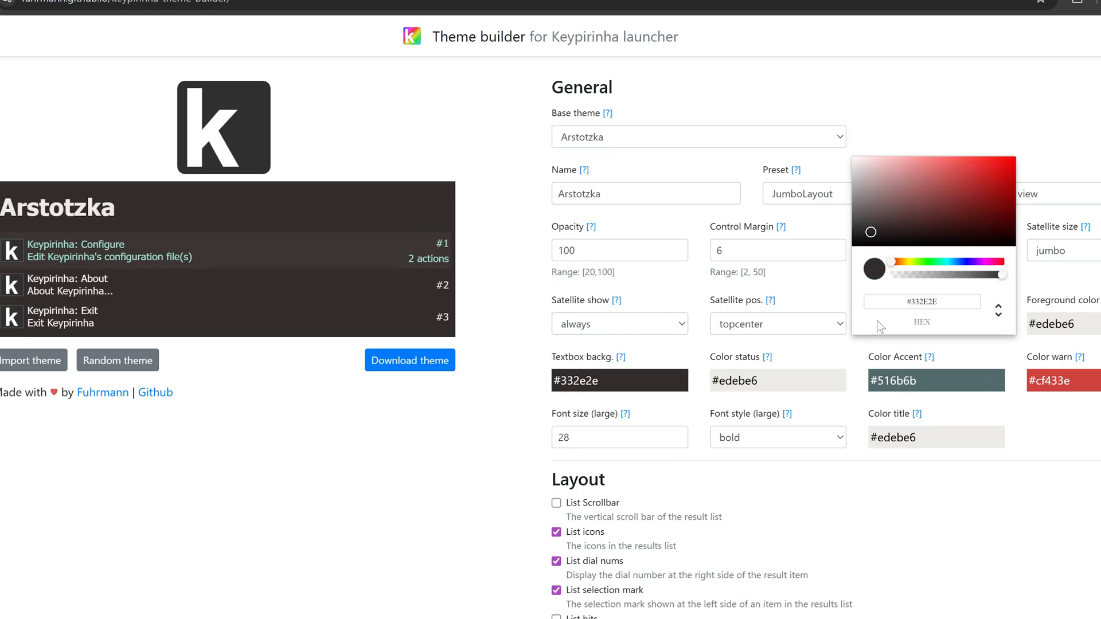
{"action": "mouse_move", "coordinate": [887, 210]}
{"action": "left_mouse_down"}
{"action": "mouse_move", "coordinate": [924, 170]}
{"action": "mouse_move", "coordinate": [834, 198]}
{"action": "left_mouse_up"}
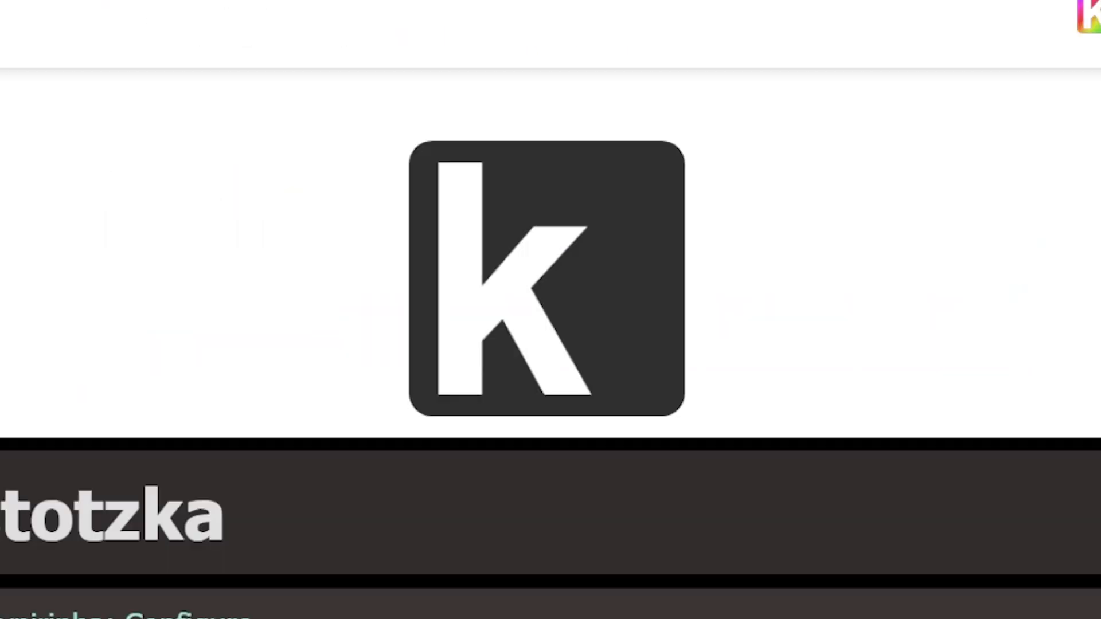
{"action": "left_click", "coordinate": [653, 326]}
{"action": "left_click", "coordinate": [613, 357]}
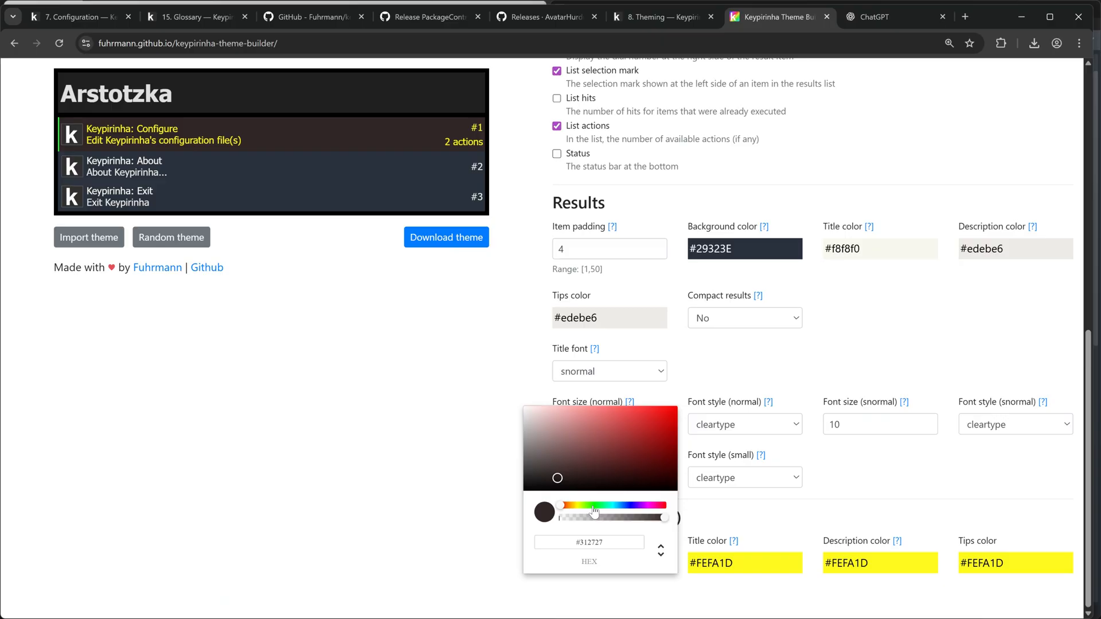
Search the launcher for new and move through the results to examine the custom theme's selection colours.
{"action": "key", "text": "ctrl+space"}
{"action": "type", "text": "new"}
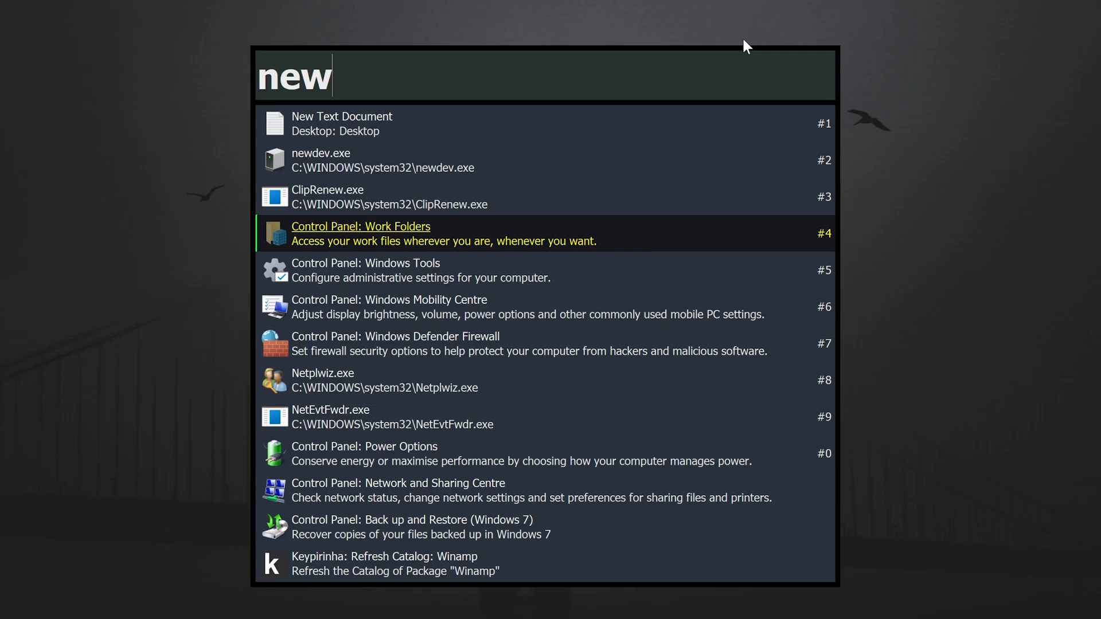
{"action": "key", "text": "Down"}
{"action": "key", "text": "Down"}
{"action": "key", "text": "Down"}
{"action": "key", "text": "Down"}
{"action": "key", "text": "Up"}
{"action": "key", "text": "Up"}
{"action": "key", "text": "Up"}
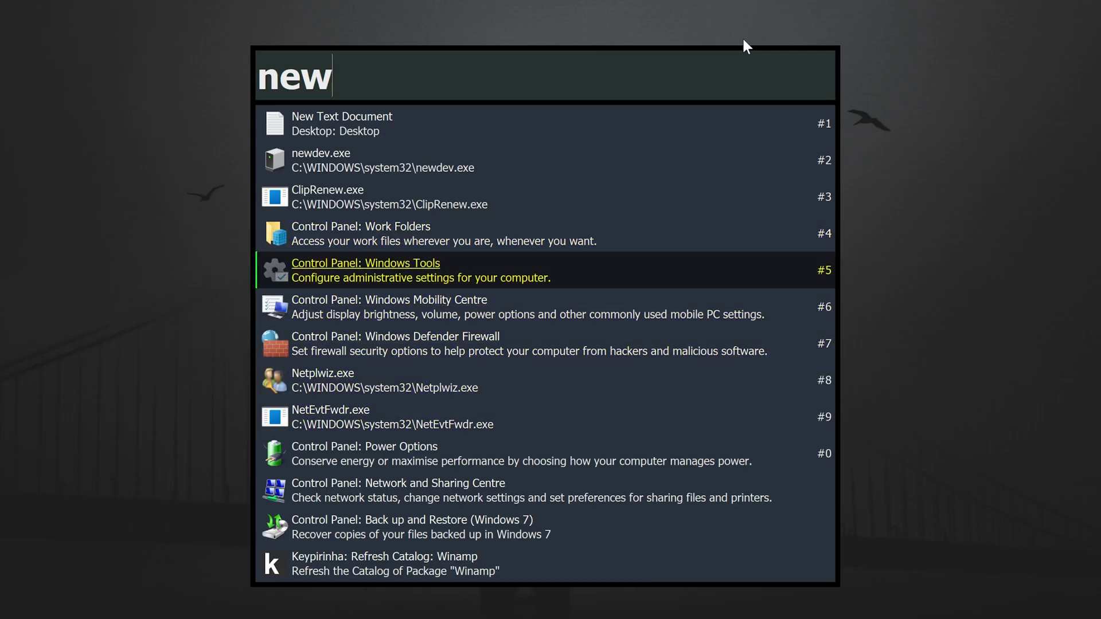
{"action": "key", "text": "Up"}
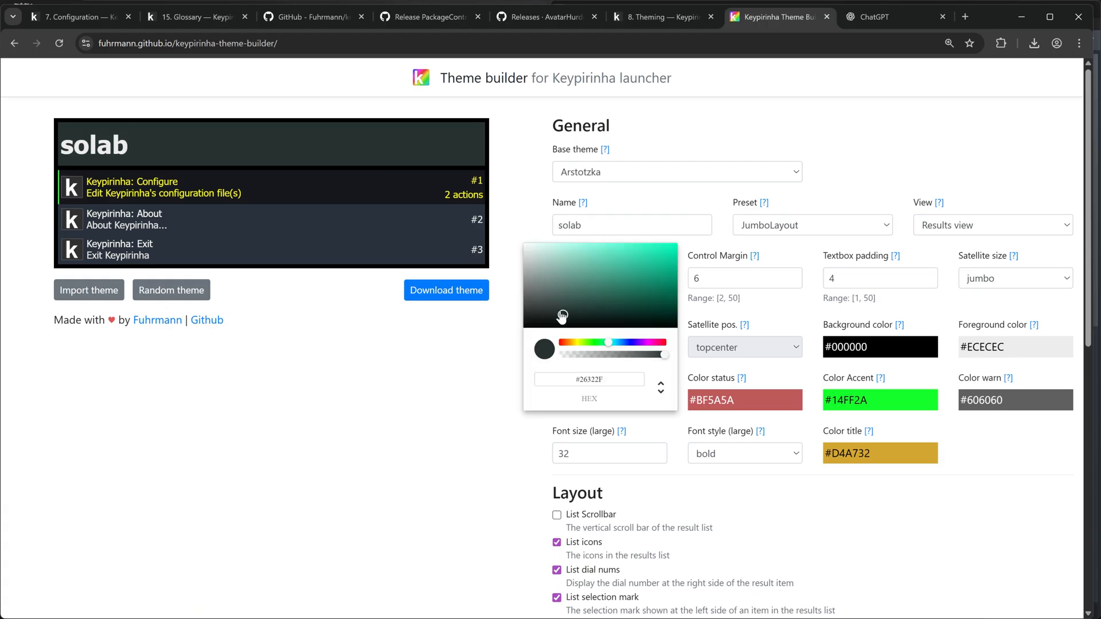
Adjust the solab theme's textbox background color to #1A262A in the theme builder.
{"action": "left_click_drag", "start_coordinate": [561, 315], "coordinate": [559, 319]}
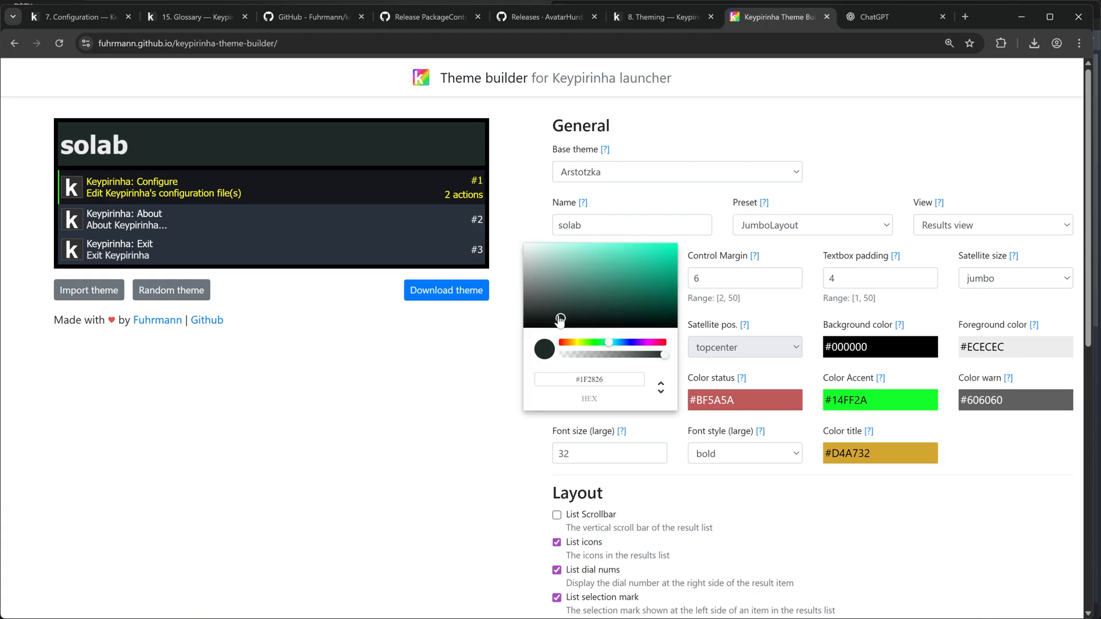
{"action": "left_click_drag", "start_coordinate": [609, 349], "coordinate": [621, 347]}
{"action": "mouse_move", "coordinate": [586, 315]}
{"action": "left_mouse_down"}
{"action": "mouse_move", "coordinate": [573, 314]}
{"action": "mouse_move", "coordinate": [596, 315]}
{"action": "mouse_move", "coordinate": [582, 321]}
{"action": "left_mouse_up"}
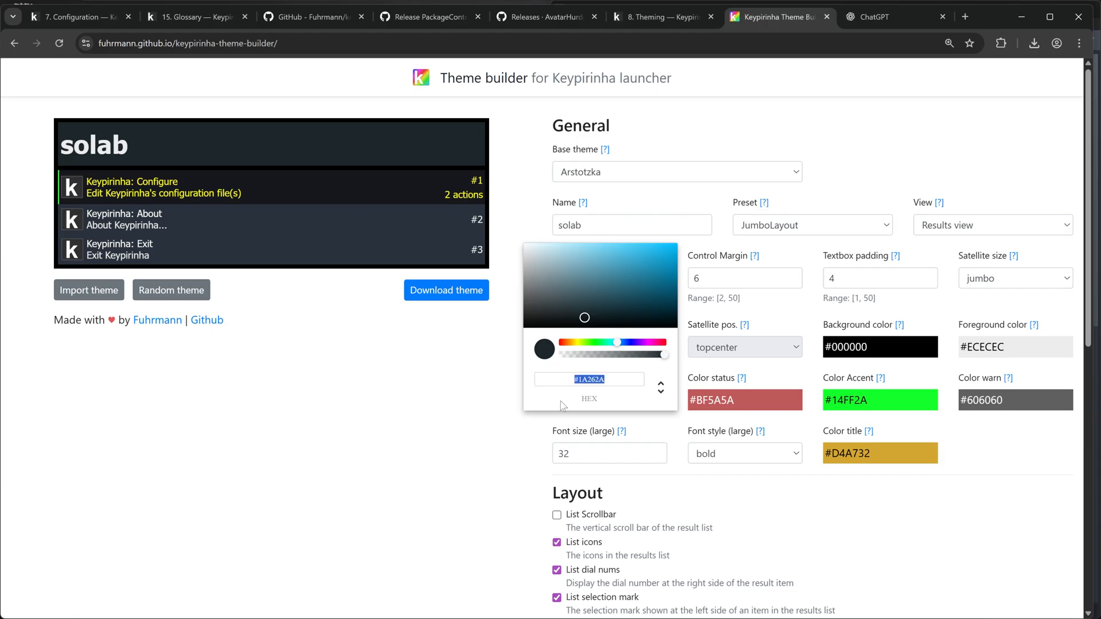
{"action": "key", "text": "Return"}
Set color_textbox_back to #1A262A in the user configuration's [theme/solab] section, save, and test the launcher.
{"action": "key", "text": "alt+Tab"}
{"action": "type", "text": "#1A262A"}
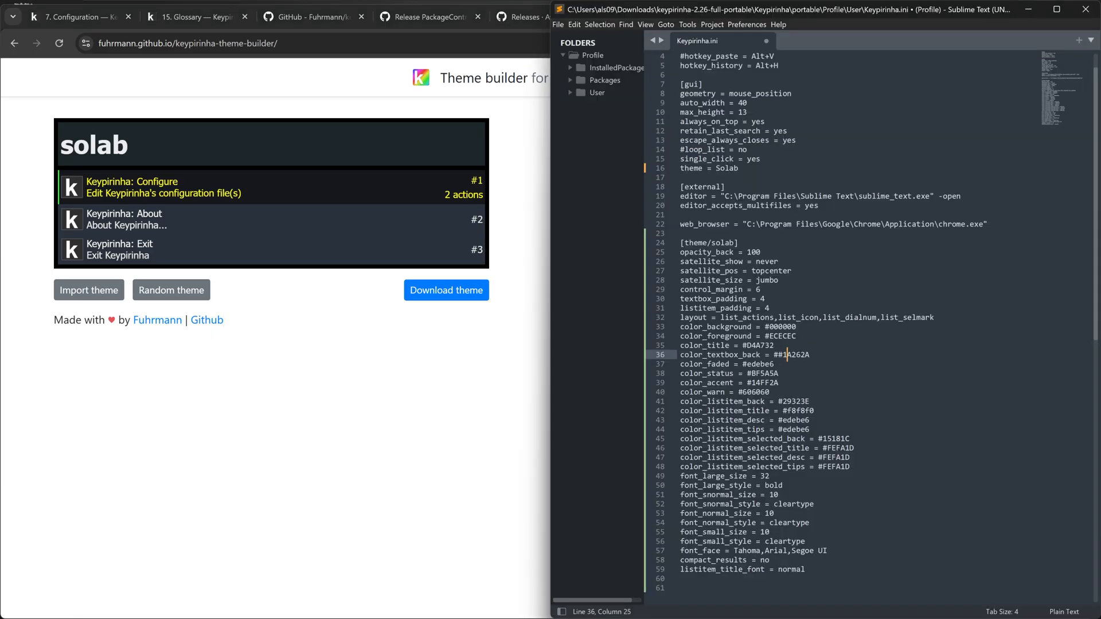
{"action": "key", "text": "Left"}
{"action": "key", "text": "BackSpace"}
{"action": "key", "text": "ctrl+s"}
{"action": "key", "text": "alt+space"}
{"action": "key", "text": "Escape"}
{"action": "key", "text": "alt+space"}
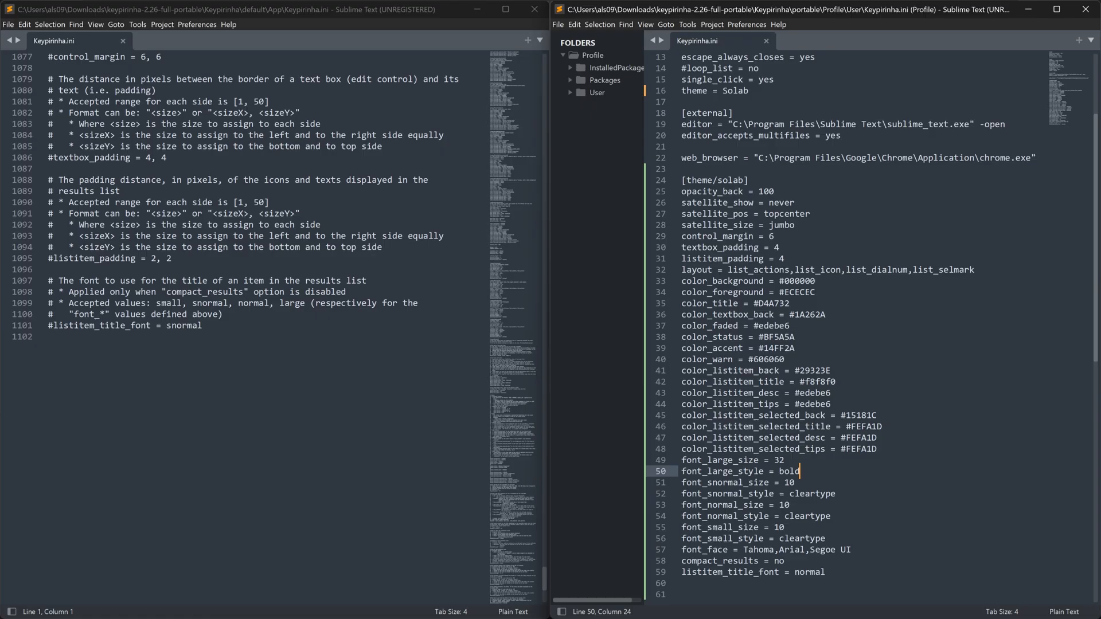
Set font_snormal_size, font_normal_size and font_small_size to 12 in the [theme/solab] section, and save the configuration.
{"action": "key", "text": "Down"}
{"action": "key", "text": "BackSpace"}
{"action": "type", "text": "2"}
{"action": "key", "text": "Down"}
{"action": "key", "text": "Down"}
{"action": "key", "text": "BackSpace"}
{"action": "type", "text": "2"}
{"action": "key", "text": "Down"}
{"action": "key", "text": "Down"}
{"action": "key", "text": "BackSpace"}
{"action": "type", "text": "2"}
{"action": "key", "text": "ctrl+s"}
Search the launcher for f to check the larger fonts, and return to the user configuration.
{"action": "key", "text": "alt+space"}
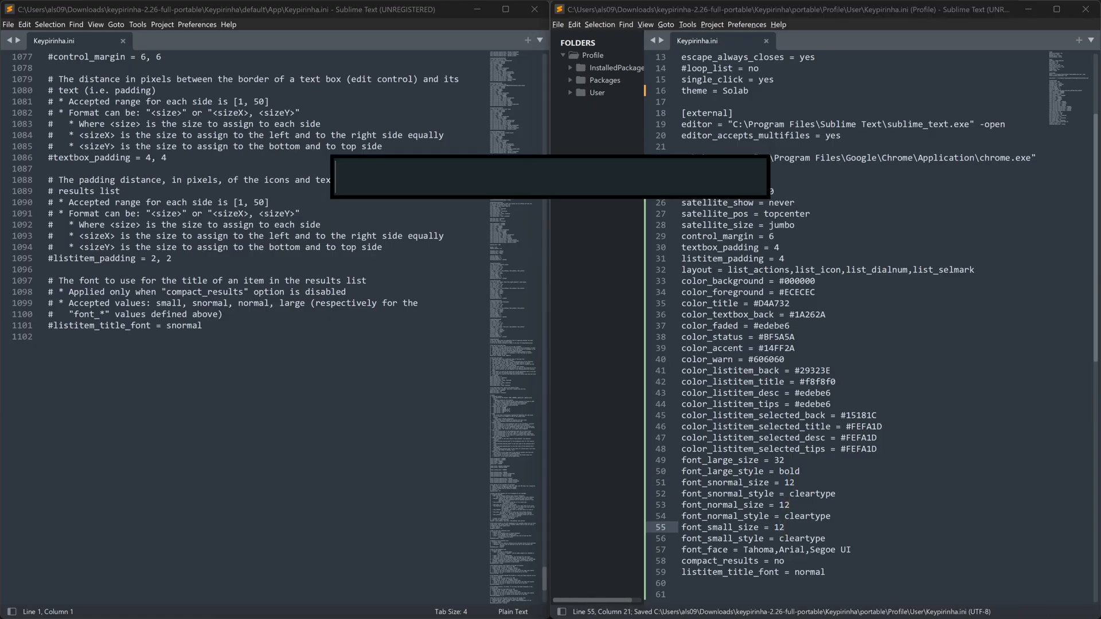
{"action": "type", "text": "f"}
{"action": "key", "text": "Escape"}
{"action": "key", "text": "alt+space"}
{"action": "left_click", "coordinate": [795, 404]}
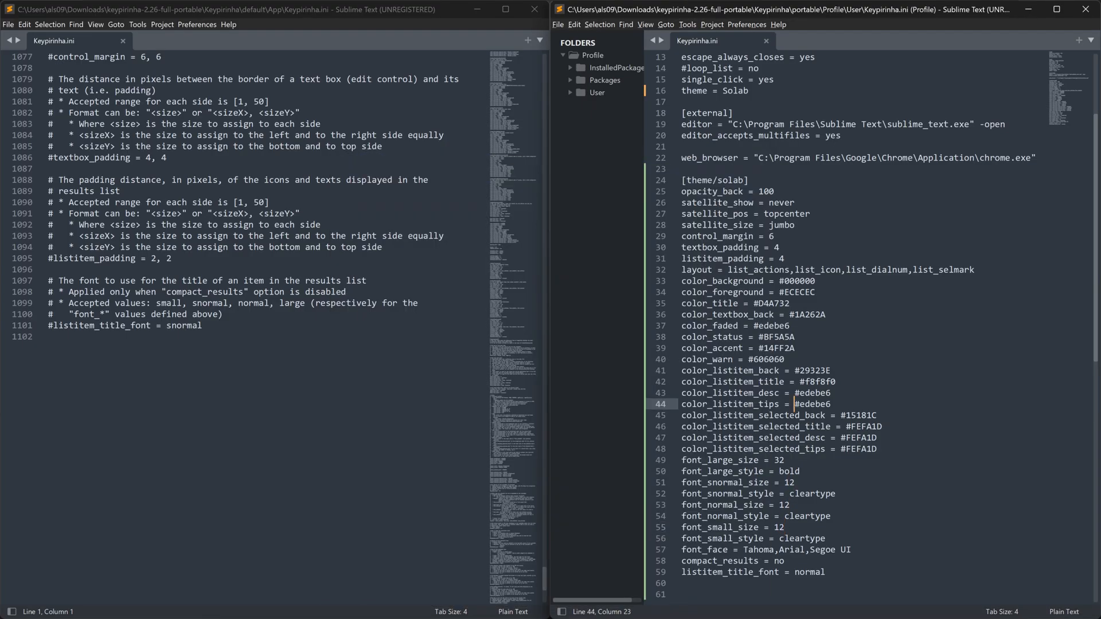
Try textbox_padding = 40 10 in the [theme/solab] section, save the configuration, and test the launcher.
{"action": "scroll", "coordinate": [794, 404], "scroll_direction": "up", "scroll_amount": 1}
{"action": "left_click", "coordinate": [781, 280]}
{"action": "key", "text": "BackSpace"}
{"action": "type", "text": "40 10"}
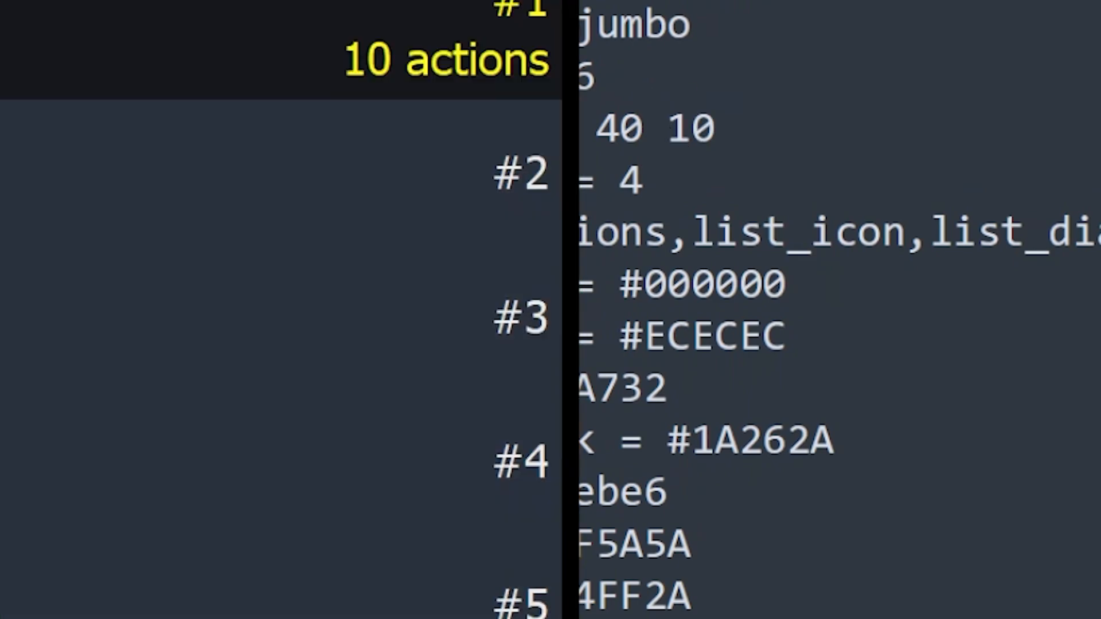
{"action": "type", "text": " 0 0"}
{"action": "key", "text": "ctrl+s"}
{"action": "key", "text": "alt+space"}
{"action": "left_click", "coordinate": [806, 281]}
{"action": "key", "text": "alt+space"}
{"action": "key", "text": "Escape"}
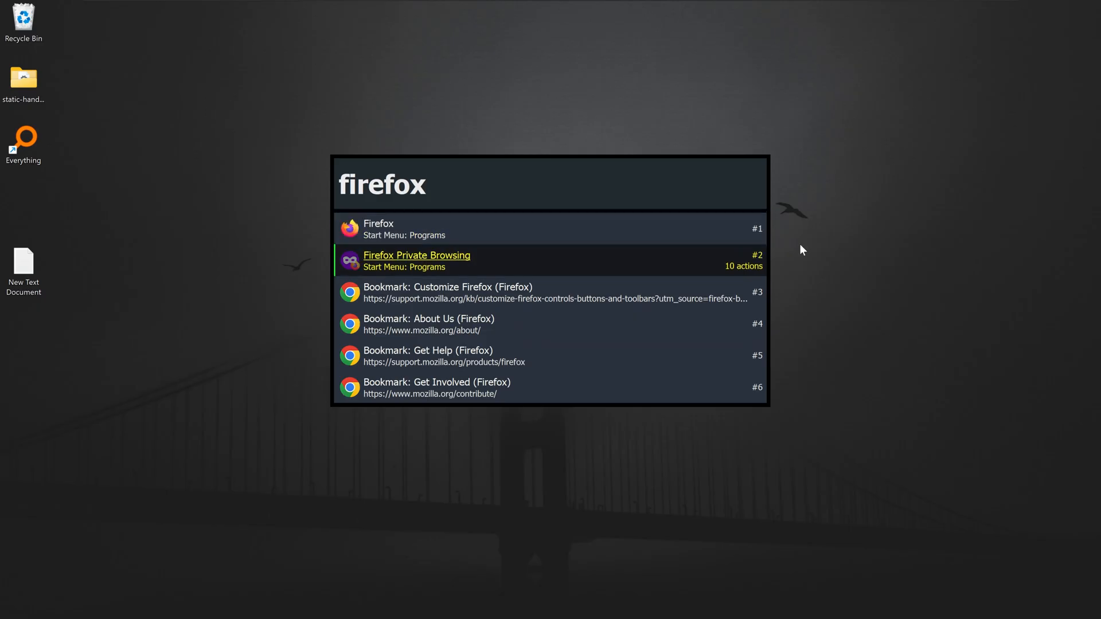
Move through the launcher's firefox results to examine the solab theme, and close the launcher.
{"action": "key", "text": "Down"}
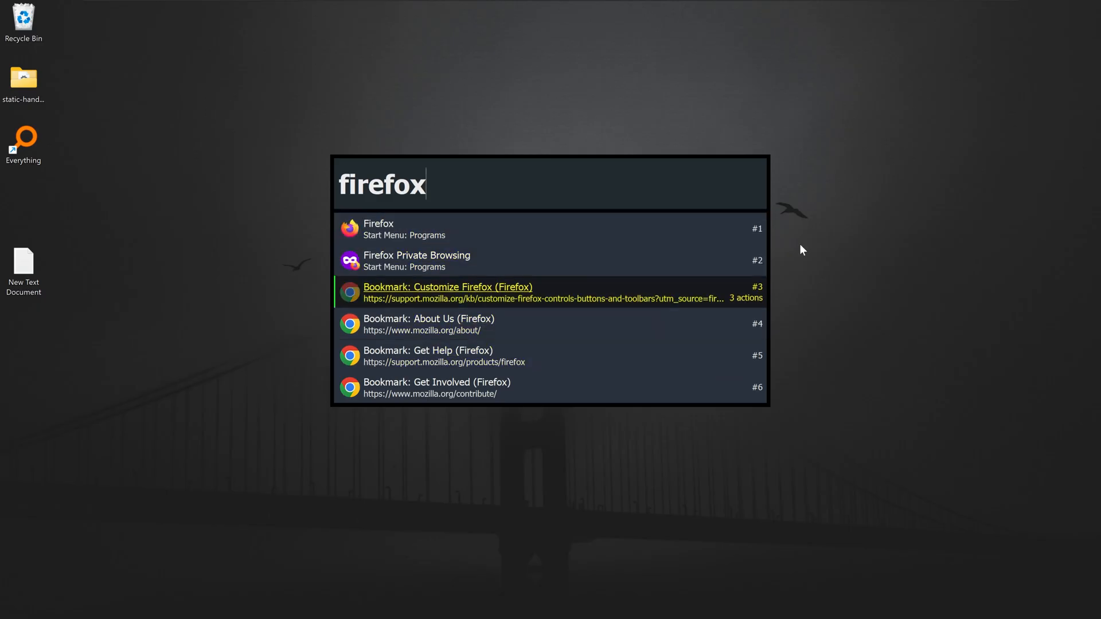
{"action": "key", "text": "Down"}
{"action": "key", "text": "Down"}
{"action": "key", "text": "Down"}
{"action": "key", "text": "Down"}
{"action": "key", "text": "Down"}
{"action": "key", "text": "Down"}
{"action": "key", "text": "Down"}
{"action": "key", "text": "Down"}
{"action": "key", "text": "Down"}
{"action": "key", "text": "Down"}
{"action": "key", "text": "Escape"}
{"action": "key", "text": "Escape"}
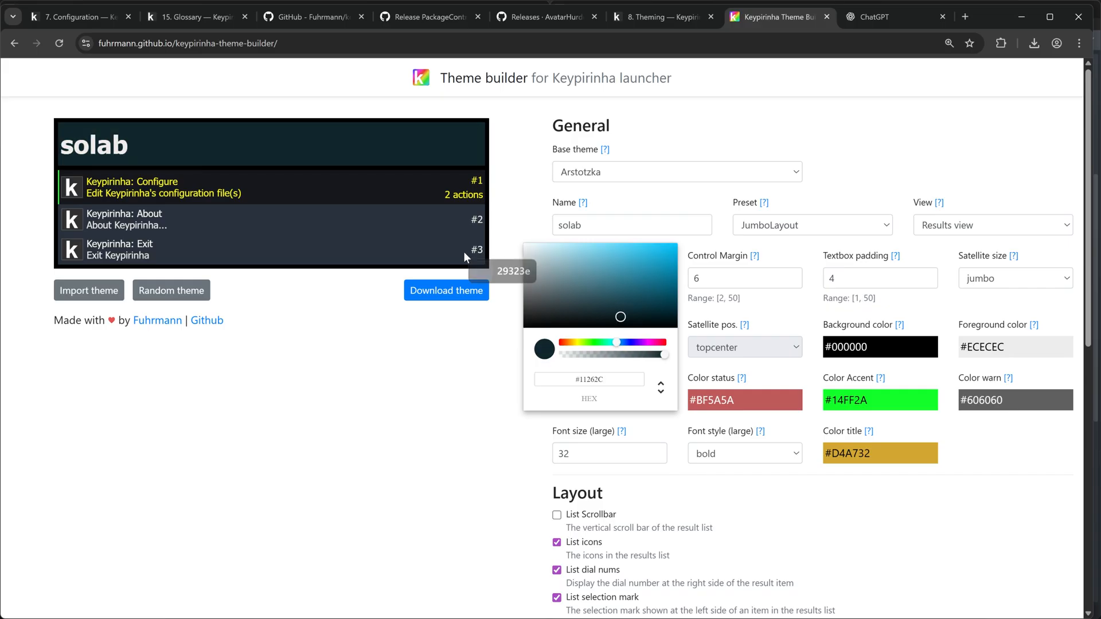
Set the solab theme's textbox background to the result list's color #29323E in the theme builder, and try a darker shade.
{"action": "left_click", "coordinate": [463, 251]}
{"action": "left_click", "coordinate": [674, 201]}
{"action": "double_click", "coordinate": [589, 380]}
{"action": "type", "text": "29323E"}
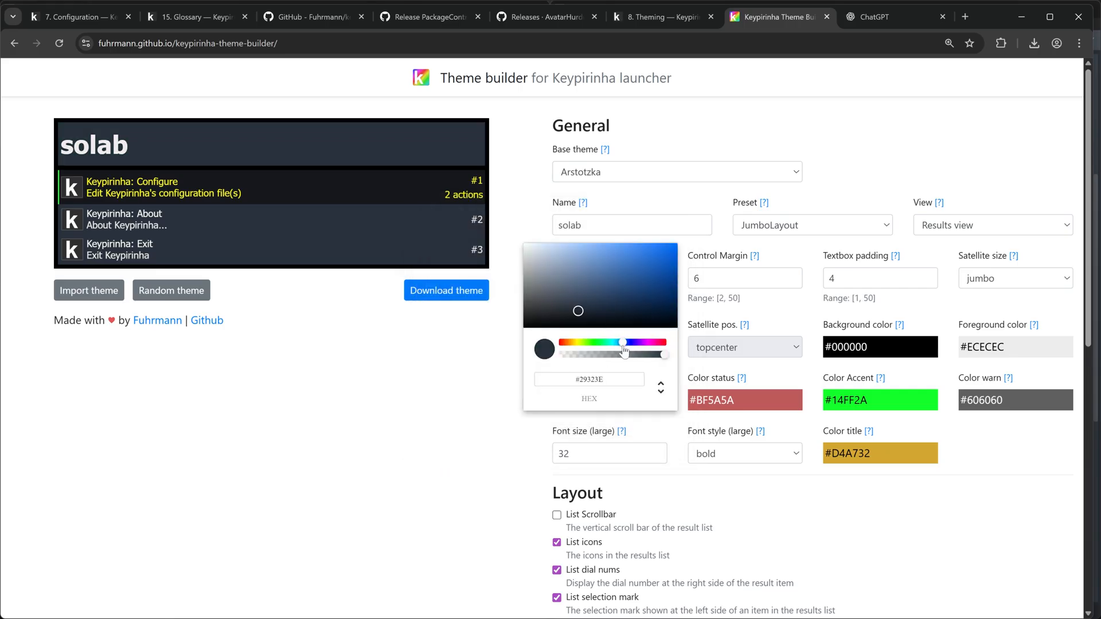
{"action": "left_click_drag", "start_coordinate": [604, 312], "coordinate": [575, 319]}
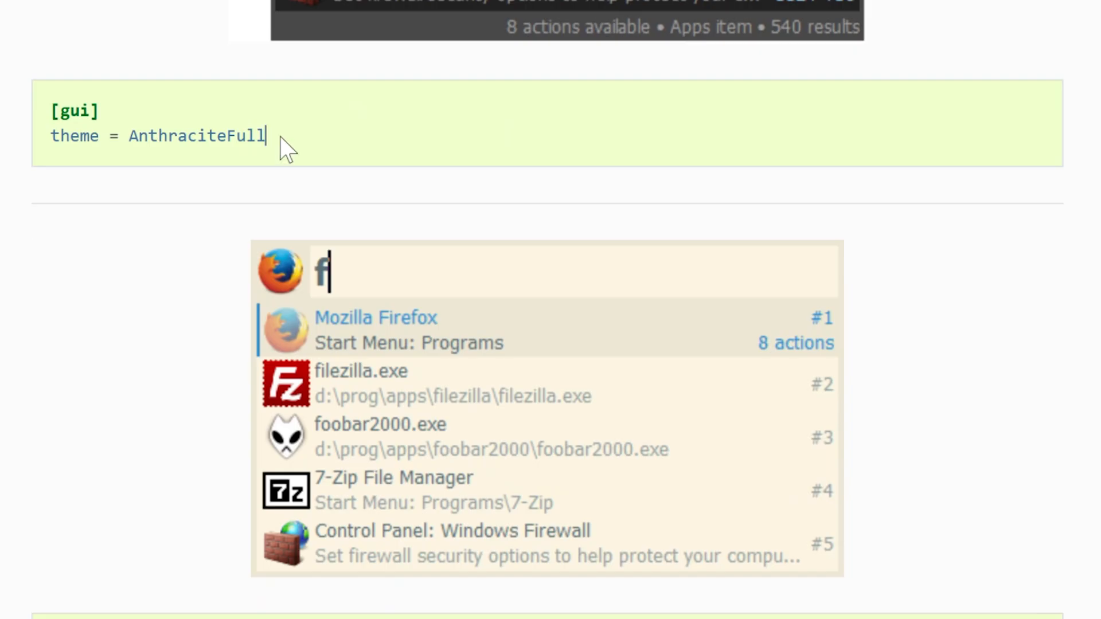
Select the AnthraciteFull theme text in the theming documentation, and close the launcher after viewing its kconf results.
{"action": "left_click_drag", "start_coordinate": [324, 230], "coordinate": [228, 231]}
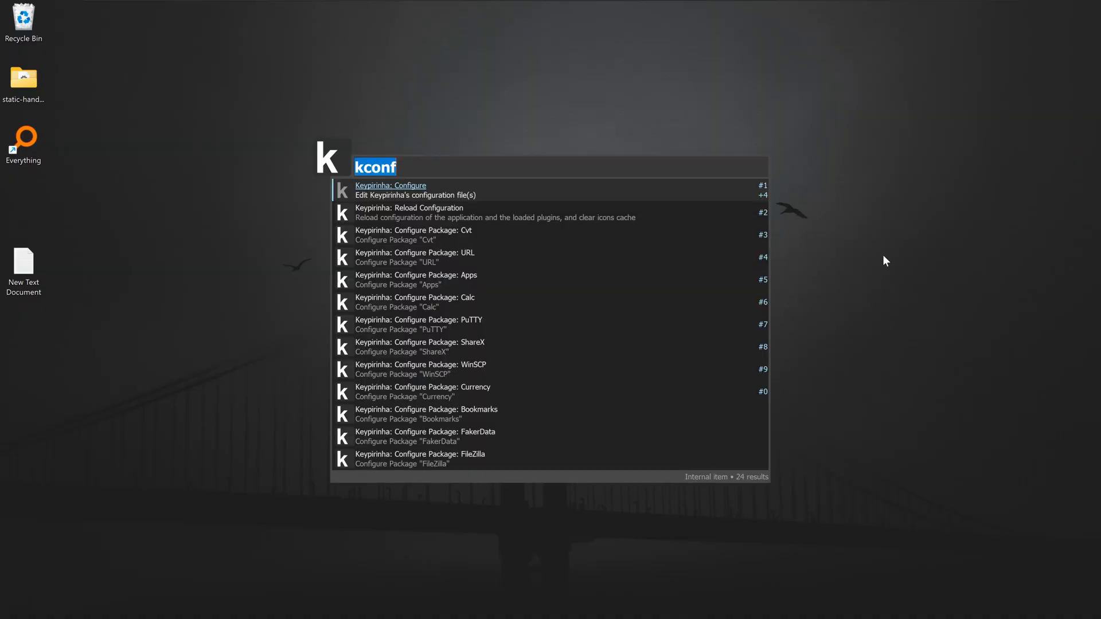
{"action": "key", "text": "Escape"}
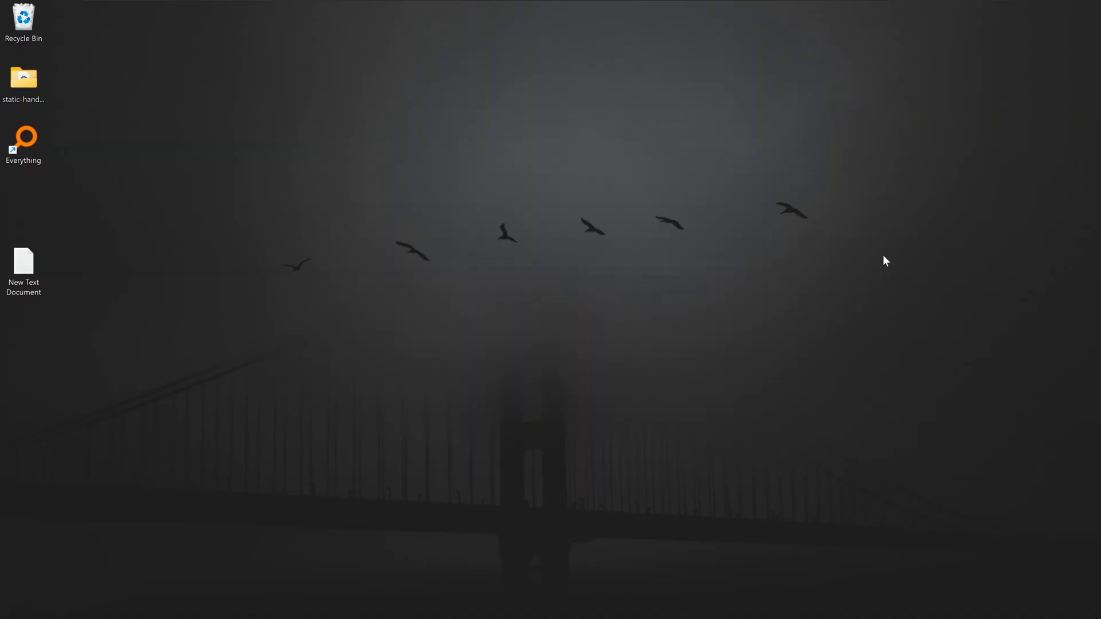
Search the launcher for firefox, move up and down through all its results, and close it.
{"action": "key", "text": "ctrl+super+k"}
{"action": "type", "text": "firefox"}
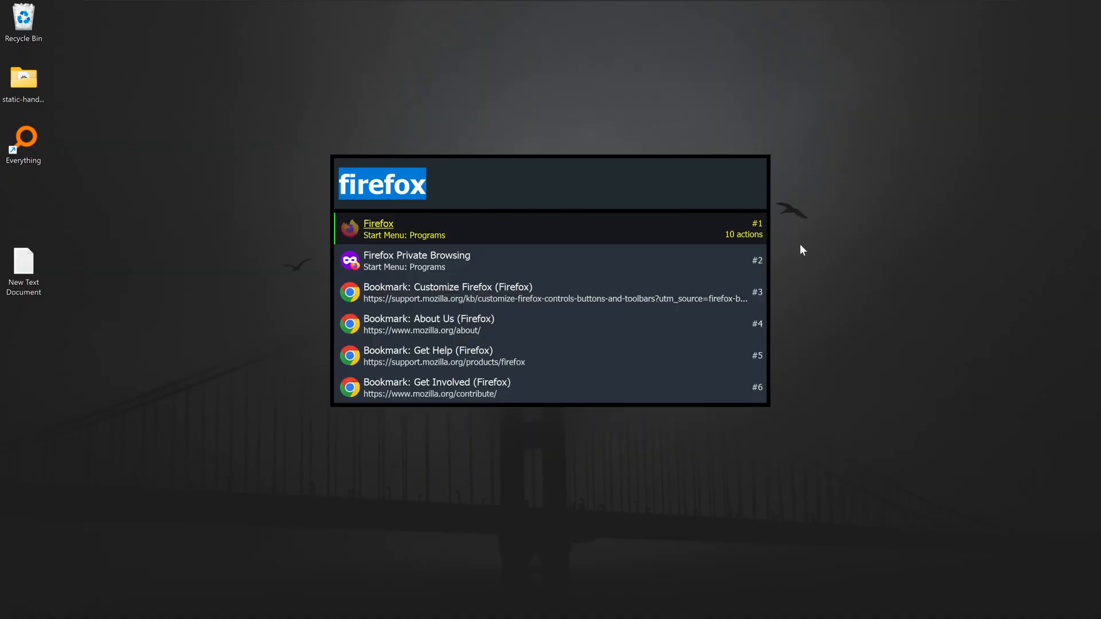
{"action": "key", "text": "Down"}
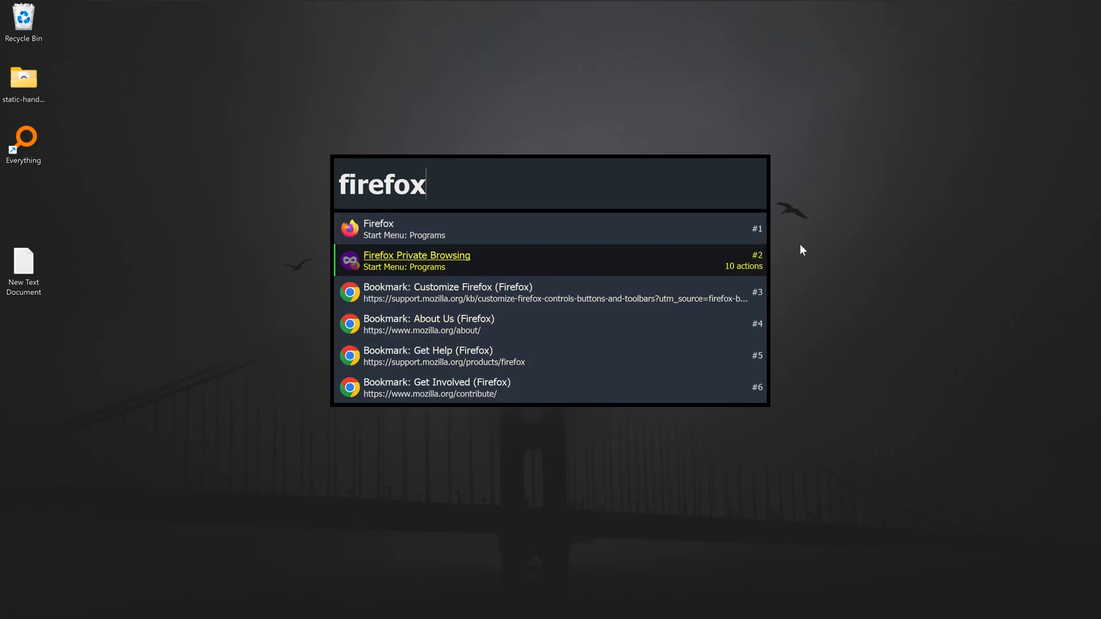
{"action": "key", "text": "Down"}
{"action": "key", "text": "Down"}
{"action": "key", "text": "Down"}
{"action": "key", "text": "Escape"}
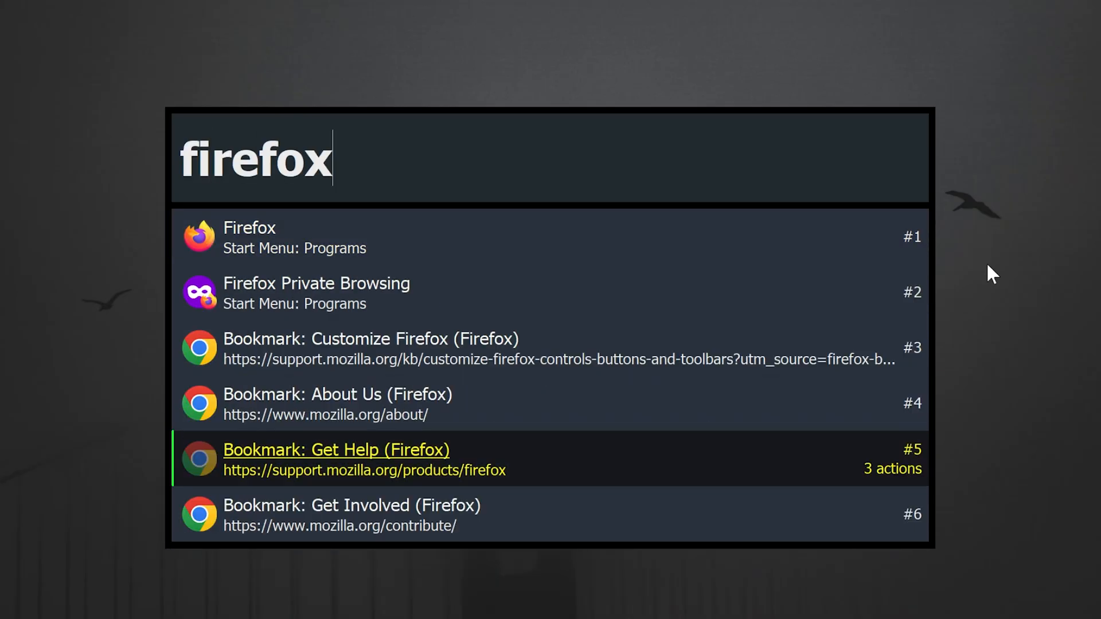
{"action": "key", "text": "Up"}
{"action": "key", "text": "Up"}
{"action": "key", "text": "Up"}
{"action": "key", "text": "Down"}
{"action": "key", "text": "Down"}
{"action": "key", "text": "Down"}
{"action": "key", "text": "Down"}
{"action": "key", "text": "Down"}
{"action": "key", "text": "Down"}
{"action": "key", "text": "Down"}
{"action": "key", "text": "Down"}
{"action": "key", "text": "Down"}
{"action": "key", "text": "Down"}
{"action": "key", "text": "Down"}
{"action": "key", "text": "Down"}
{"action": "key", "text": "Down"}
{"action": "key", "text": "Down"}
{"action": "key", "text": "Down"}
{"action": "key", "text": "Down"}
{"action": "key", "text": "Down"}
{"action": "key", "text": "Down"}
{"action": "key", "text": "Down"}
{"action": "key", "text": "Down"}
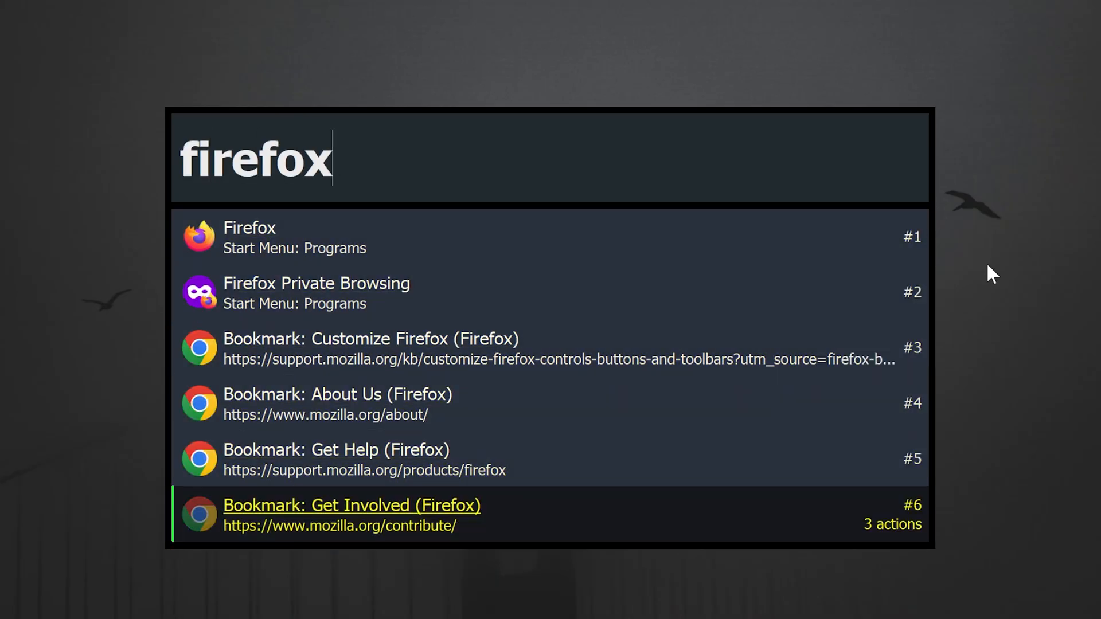
{"action": "key", "text": "Escape"}
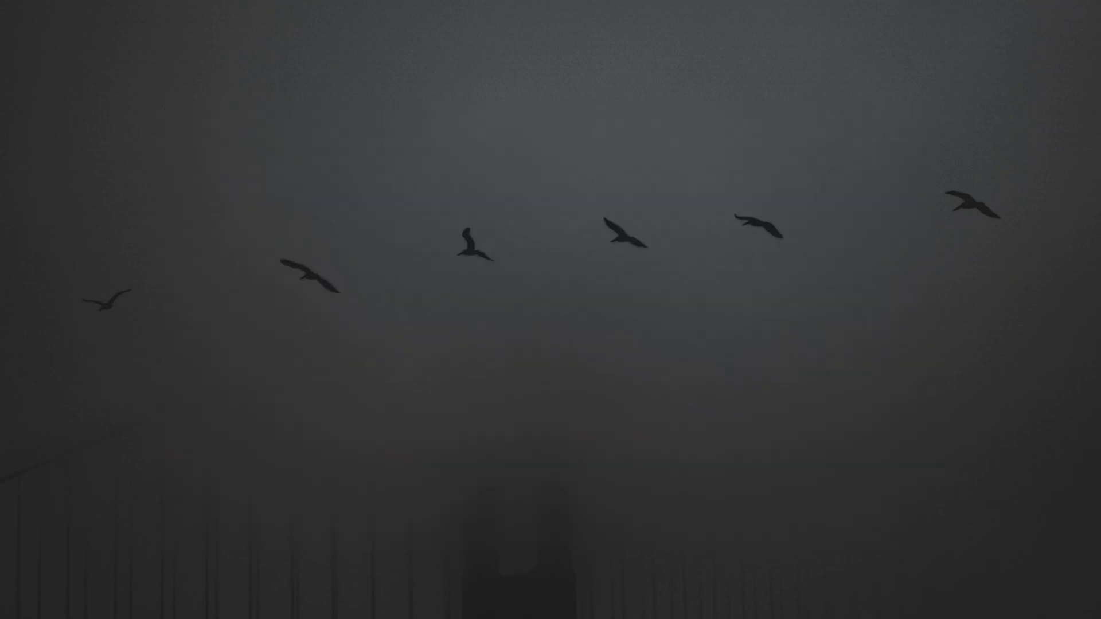
Search the launcher for the misspelled terms gogle and firefx to test its fuzzy matching.
{"action": "key", "text": "ctrl+super+k"}
{"action": "type", "text": "gogle"}
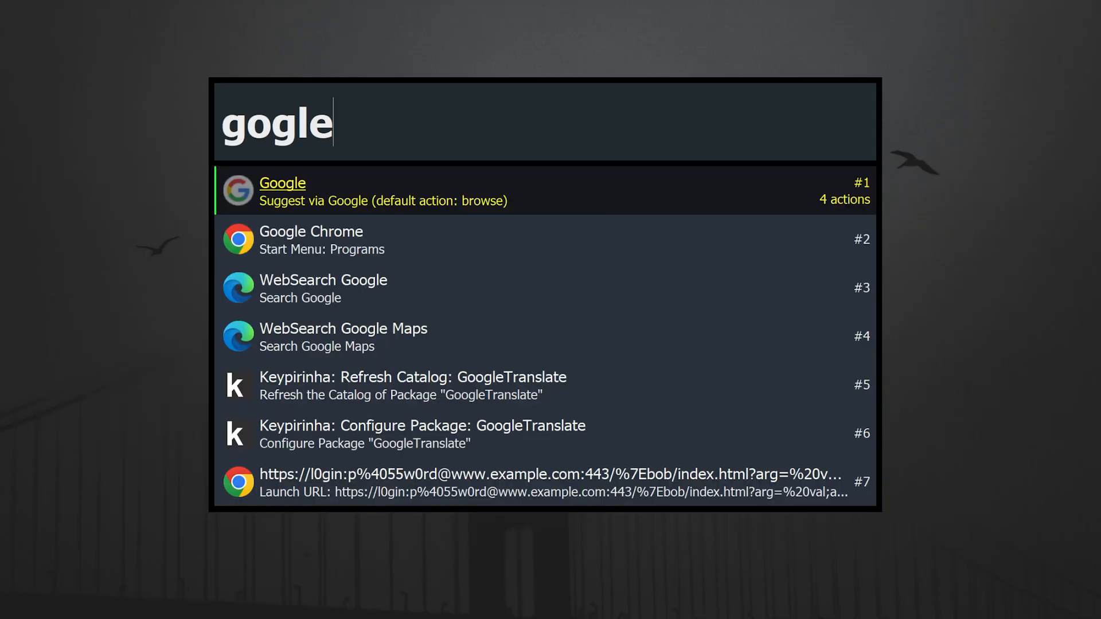
{"action": "key", "text": "ctrl+a"}
{"action": "type", "text": "firefx"}
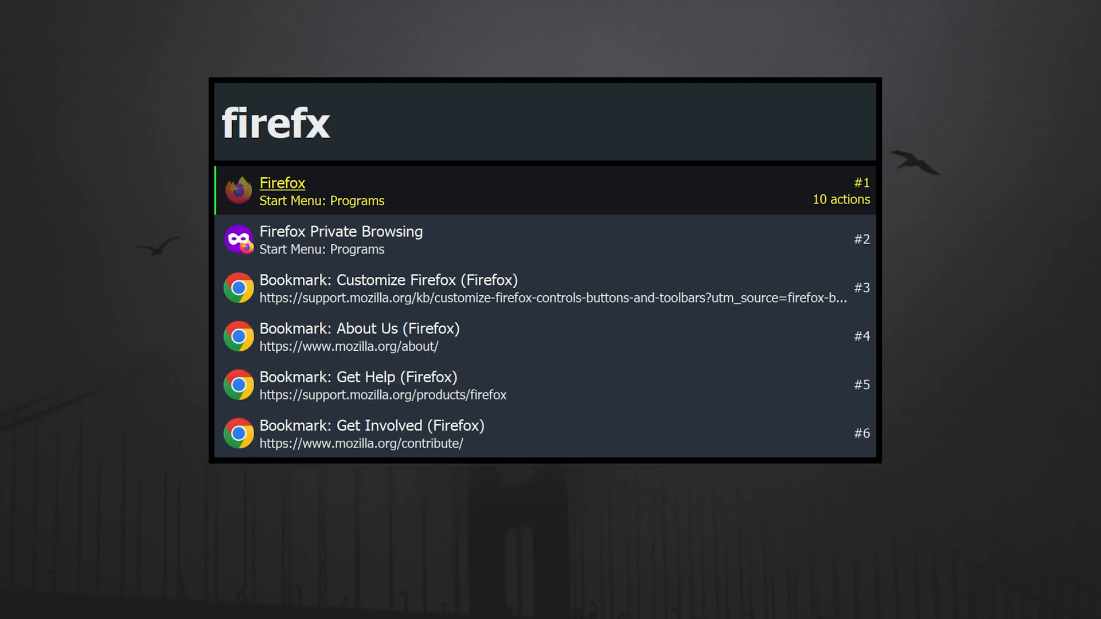
Test the firefx search with the extra letters d, z and w added one at a time.
{"action": "type", "text": "d"}
{"action": "key", "text": "BackSpace"}
{"action": "type", "text": "z"}
{"action": "key", "text": "BackSpace"}
{"action": "type", "text": "w"}
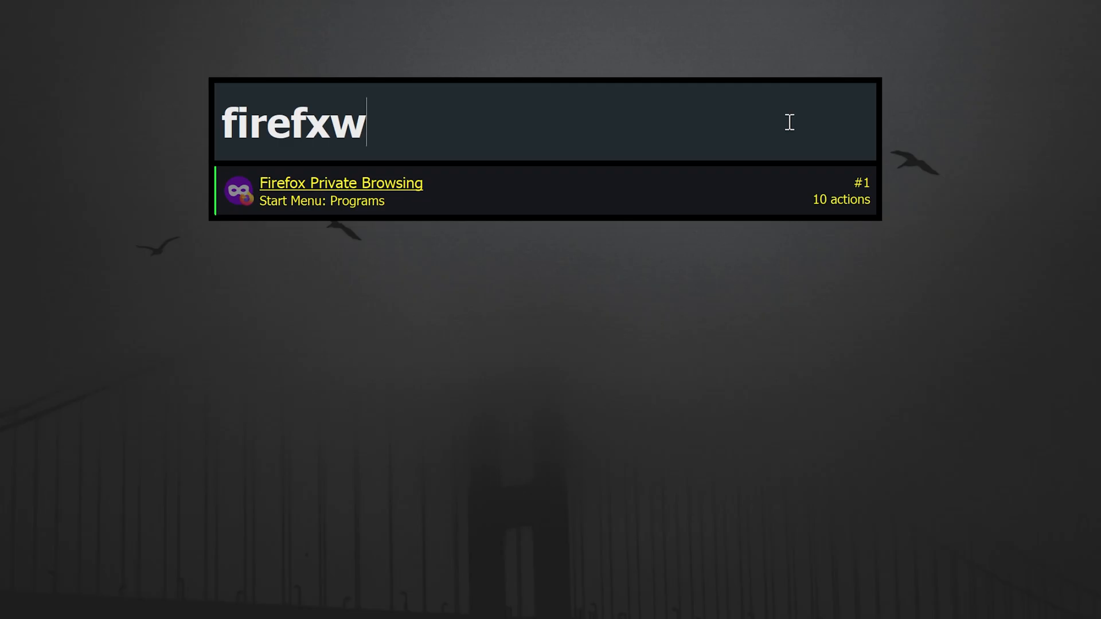
Compare the launcher results for firefo and firefox with the wrong endings firefob, firefoc and firefoz.
{"action": "key", "text": "BackSpace"}
{"action": "key", "text": "BackSpace"}
{"action": "type", "text": "of"}
{"action": "key", "text": "BackSpace"}
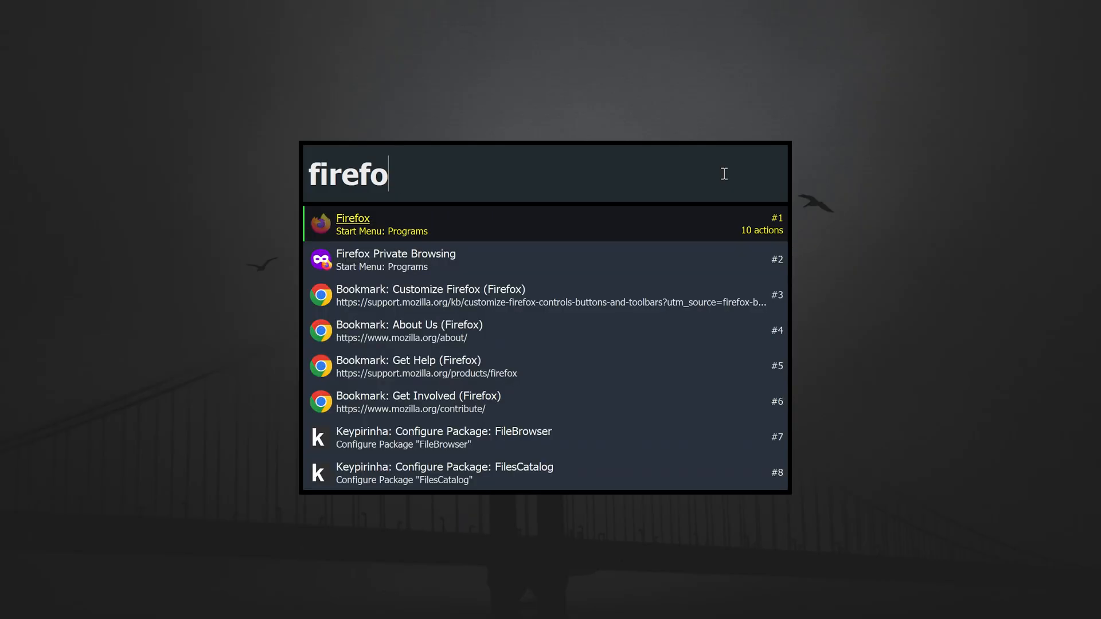
{"action": "type", "text": "x"}
{"action": "key", "text": "BackSpace"}
{"action": "type", "text": "b"}
{"action": "key", "text": "BackSpace"}
{"action": "key", "text": "BackSpace"}
{"action": "key", "text": "BackSpace"}
{"action": "type", "text": "foc"}
{"action": "key", "text": "BackSpace"}
{"action": "type", "text": "z"}
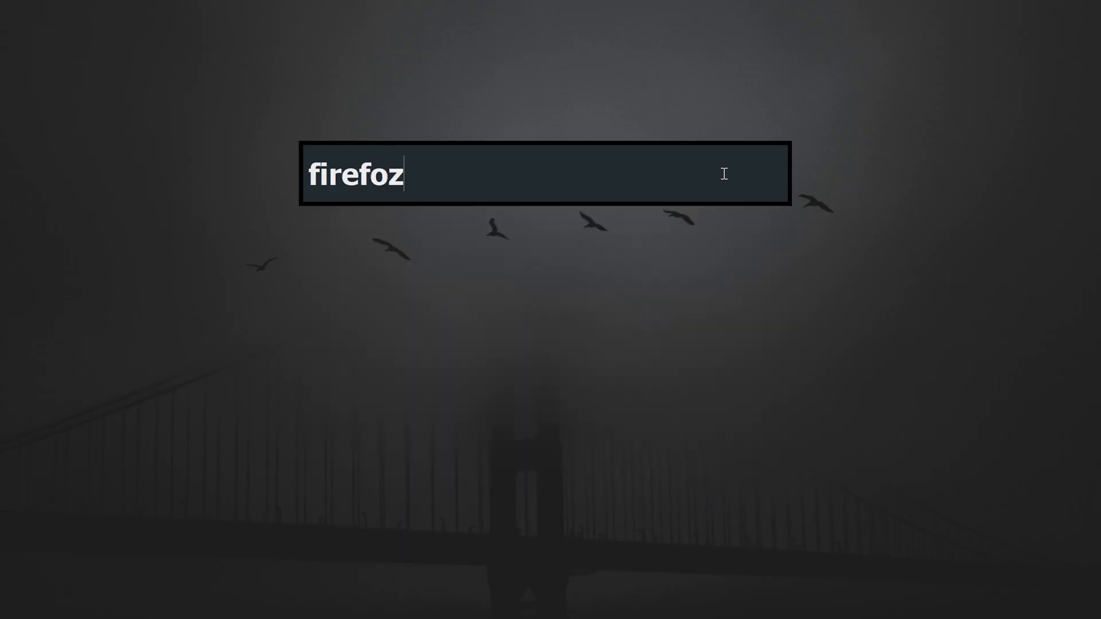
Search again for firefox and firefoz, and test the term firfox with its middle letter missing.
{"action": "key", "text": "BackSpace"}
{"action": "type", "text": "x"}
{"action": "key", "text": "BackSpace"}
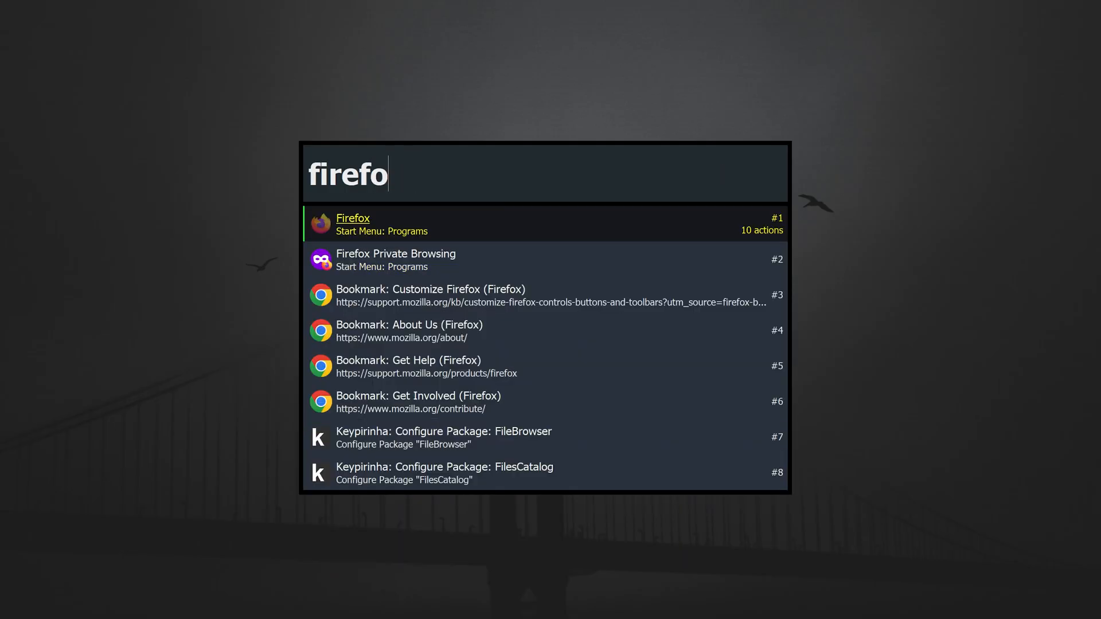
{"action": "type", "text": "z"}
{"action": "key", "text": "BackSpace"}
{"action": "key", "text": "BackSpace"}
{"action": "key", "text": "BackSpace"}
{"action": "key", "text": "BackSpace"}
{"action": "type", "text": "fox"}
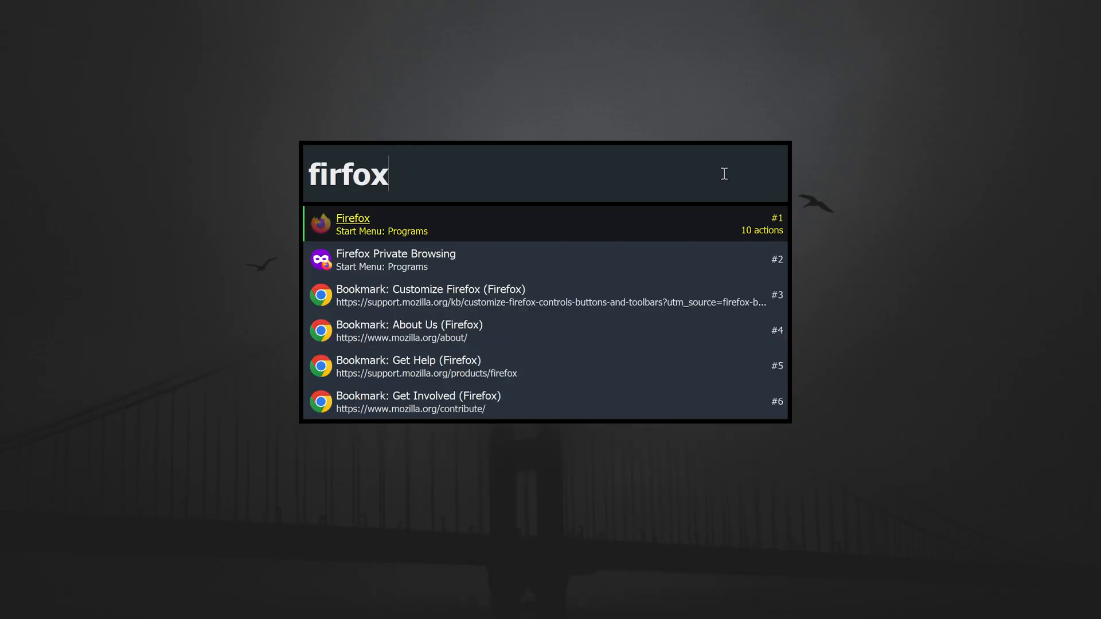